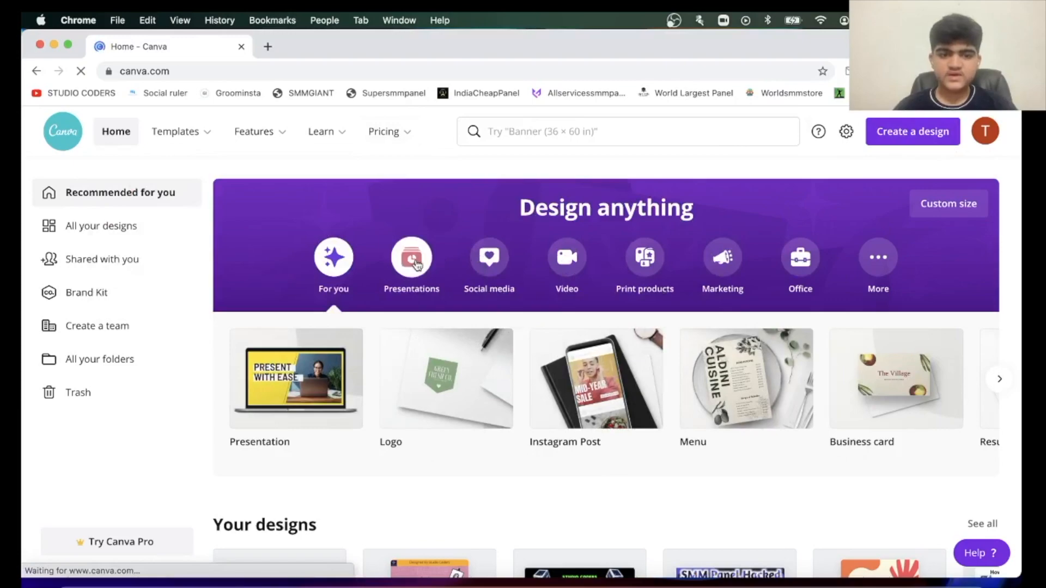
Look through the existing designs and the Instagram, poster, logo and Facebook post templates on the home page.
{"action": "scroll", "coordinate": [415, 264], "scroll_direction": "down", "scroll_amount": 5}
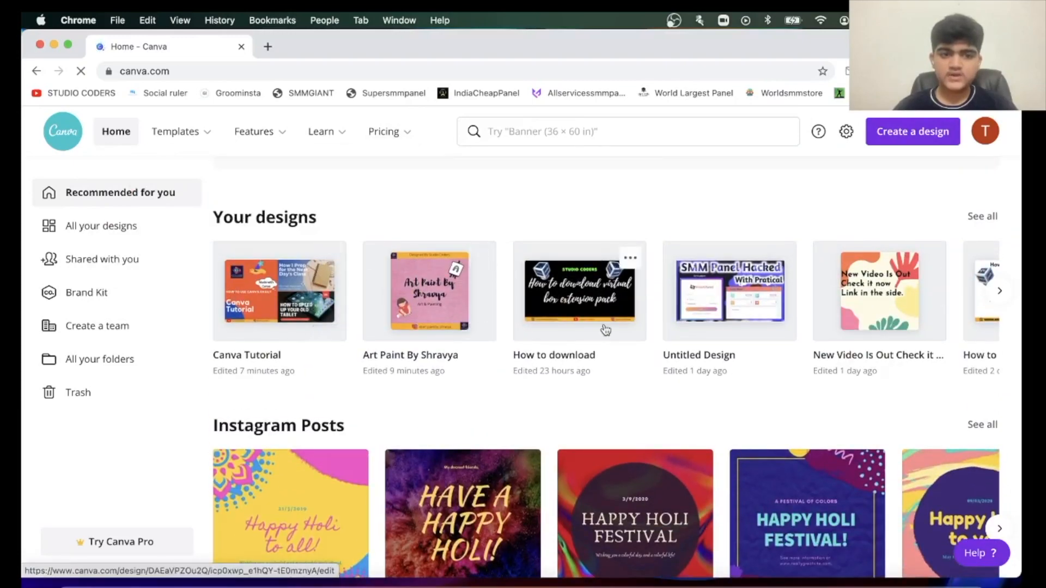
{"action": "scroll", "coordinate": [603, 328], "scroll_direction": "right", "scroll_amount": 10}
{"action": "scroll", "coordinate": [604, 329], "scroll_direction": "left", "scroll_amount": 8}
{"action": "scroll", "coordinate": [604, 329], "scroll_direction": "down", "scroll_amount": 10}
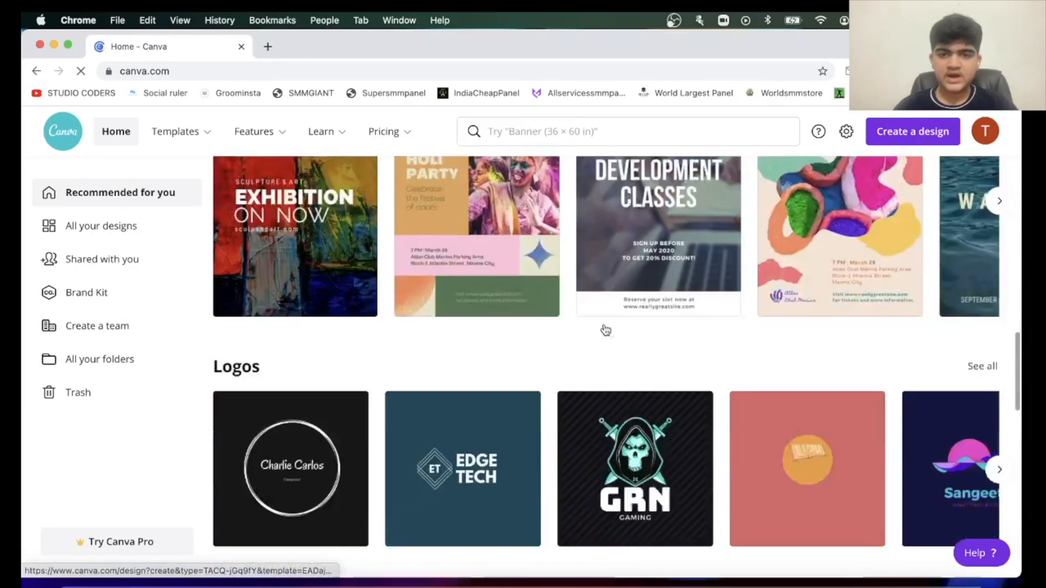
{"action": "scroll", "coordinate": [605, 329], "scroll_direction": "up", "scroll_amount": 4}
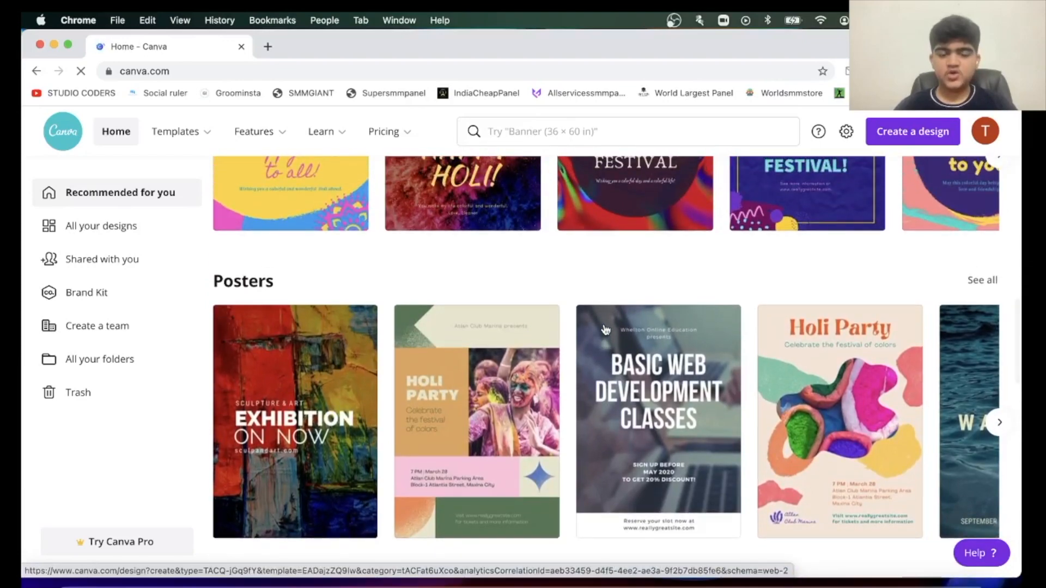
{"action": "scroll", "coordinate": [604, 329], "scroll_direction": "down", "scroll_amount": 8}
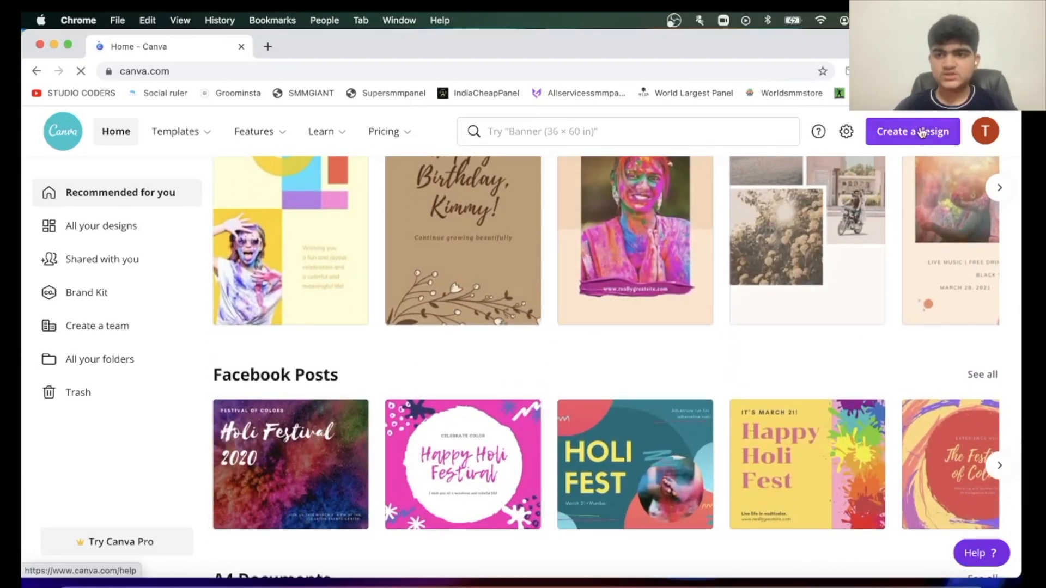
Search the design types for "yout" and create a new YouTube Thumbnail design.
{"action": "left_click", "coordinate": [921, 133]}
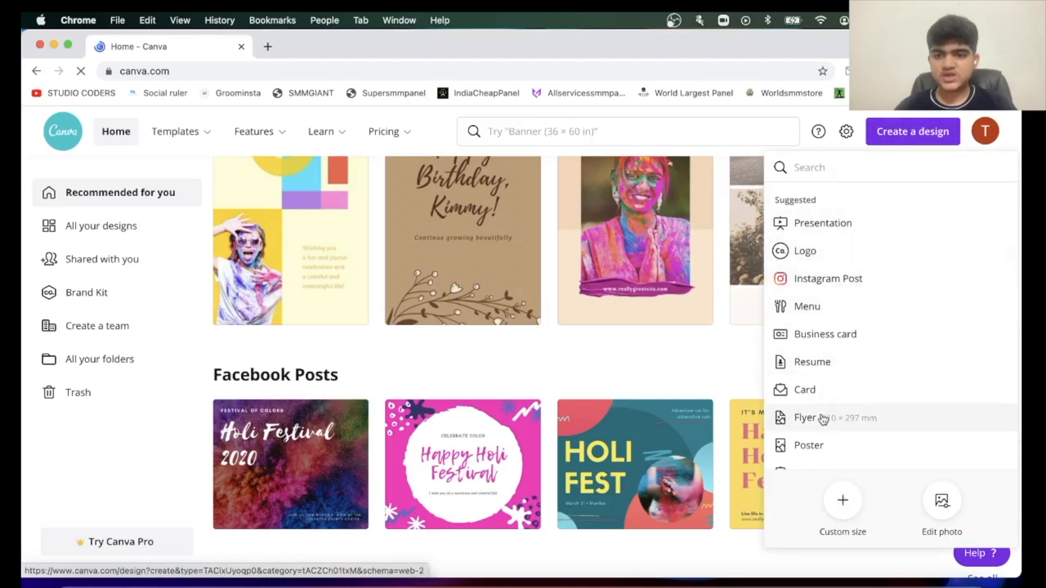
{"action": "scroll", "coordinate": [822, 418], "scroll_direction": "down", "scroll_amount": 5}
{"action": "scroll", "coordinate": [823, 419], "scroll_direction": "down", "scroll_amount": 4}
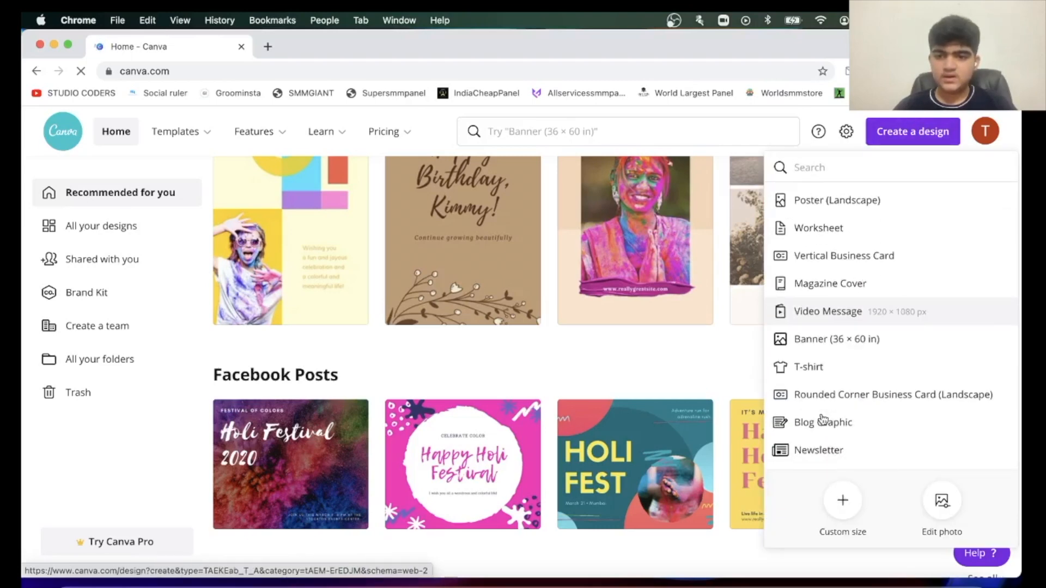
{"action": "scroll", "coordinate": [823, 419], "scroll_direction": "up", "scroll_amount": 9}
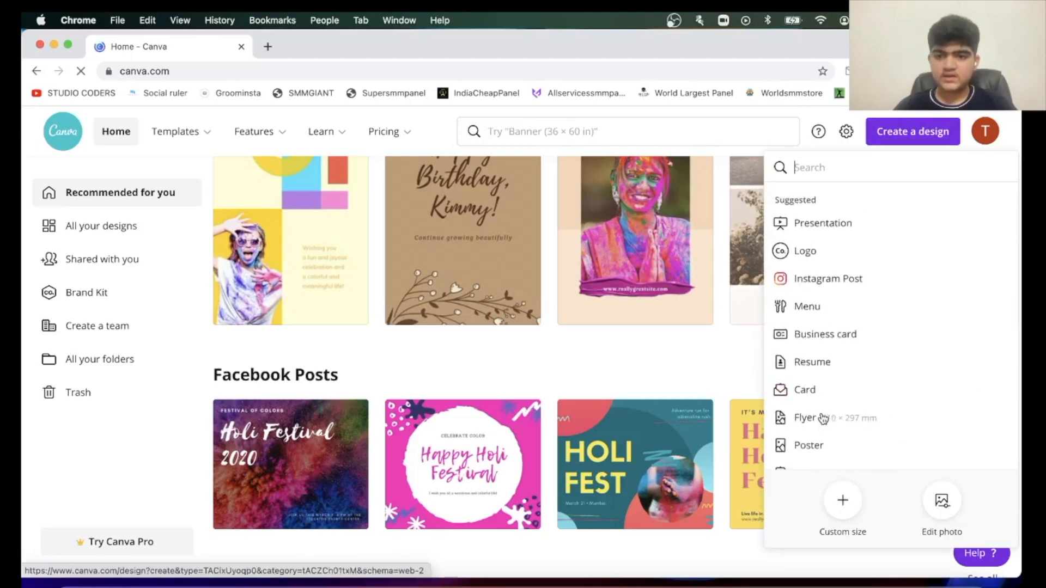
{"action": "left_click", "coordinate": [839, 158]}
{"action": "type", "text": "yout"}
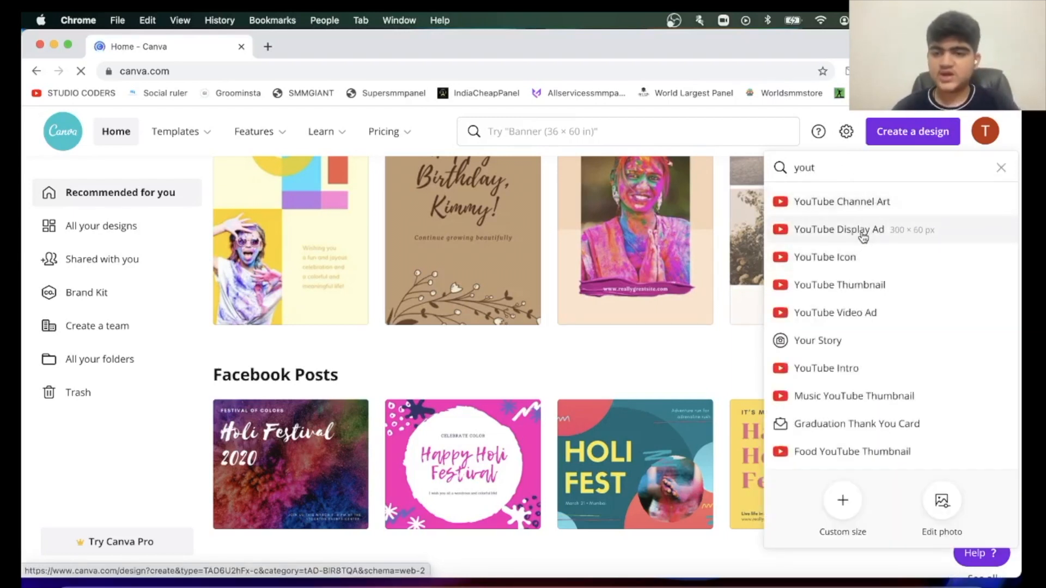
{"action": "left_click", "coordinate": [841, 286]}
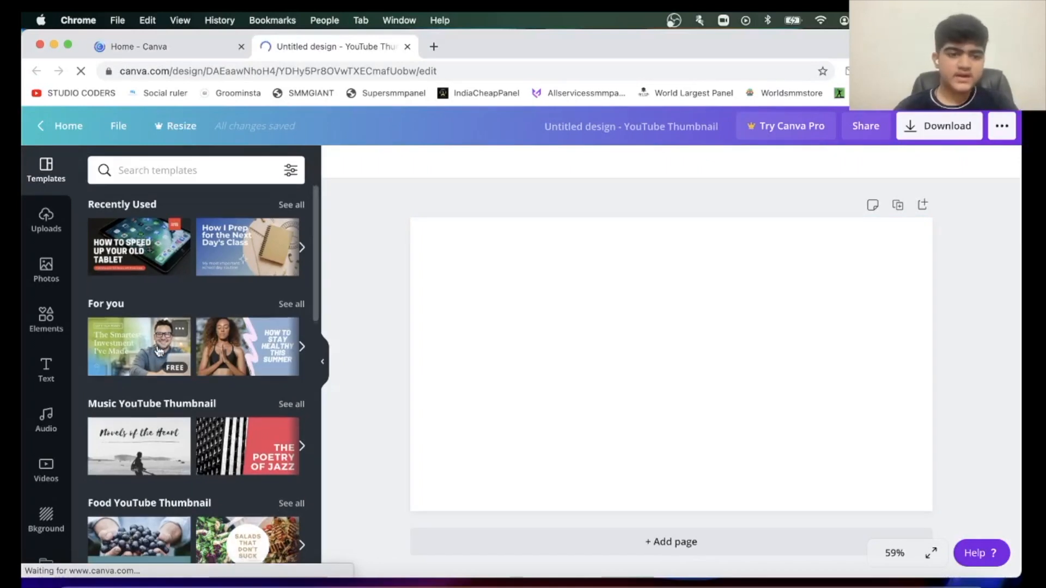
Apply the orange-dune SAFARI template from the Travel YouTube Thumbnail category to the blank page.
{"action": "scroll", "coordinate": [164, 349], "scroll_direction": "down", "scroll_amount": 3}
{"action": "scroll", "coordinate": [259, 401], "scroll_direction": "down", "scroll_amount": 4}
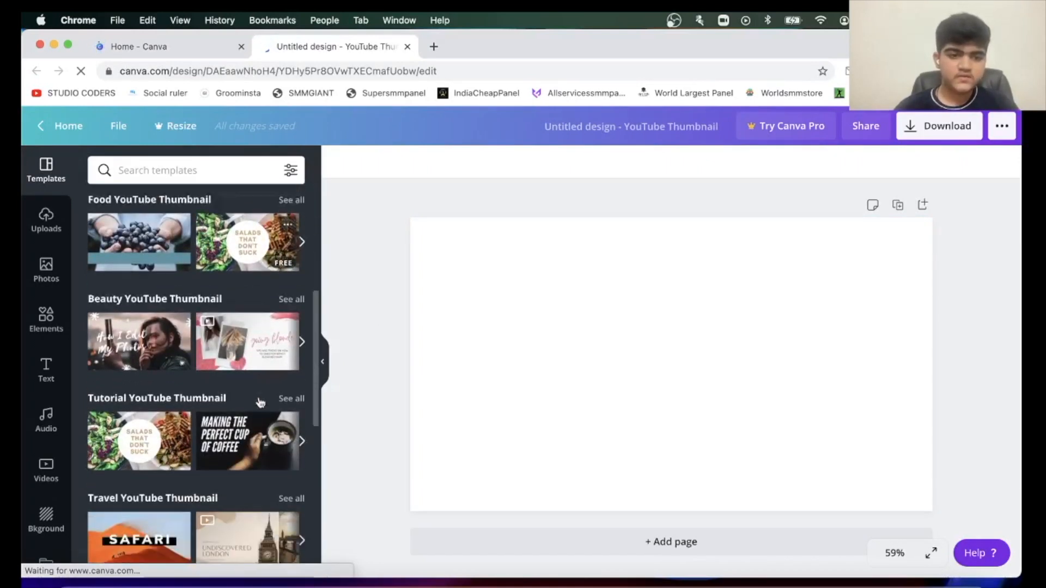
{"action": "scroll", "coordinate": [165, 418], "scroll_direction": "down", "scroll_amount": 3}
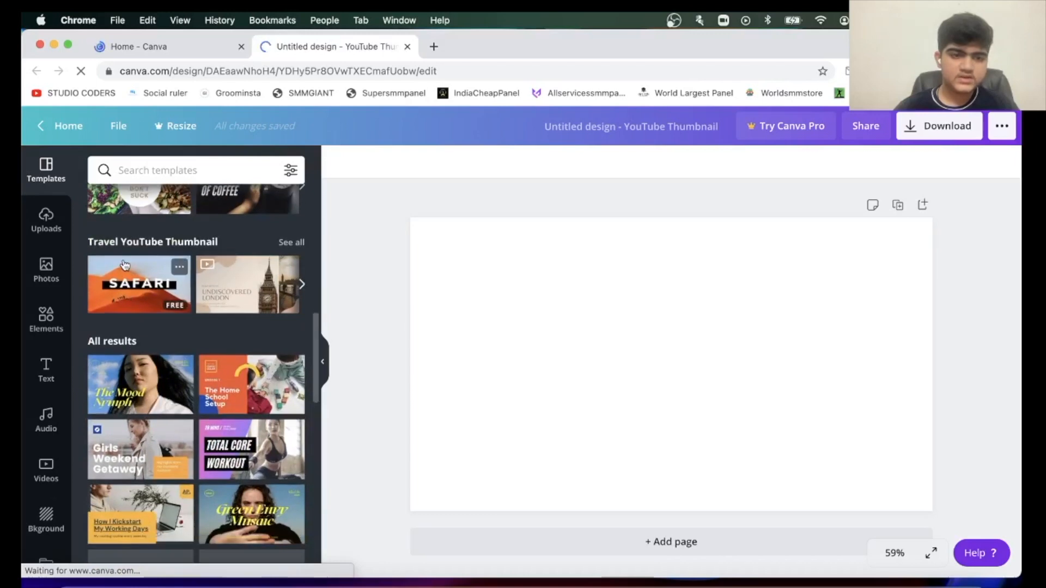
{"action": "left_click", "coordinate": [140, 284]}
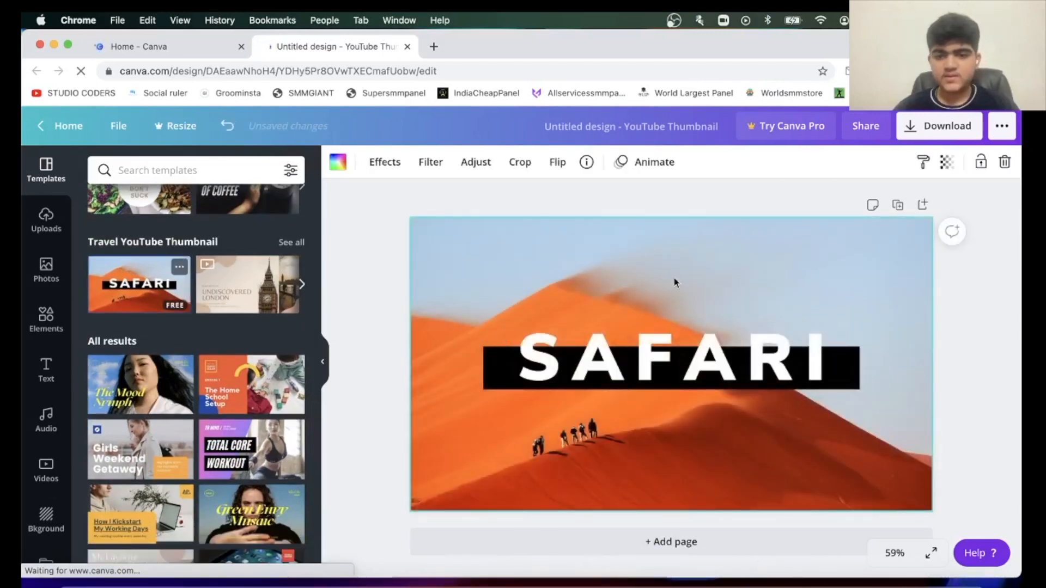
Clear the SAFARI title text over the black bar.
{"action": "left_click", "coordinate": [636, 364]}
{"action": "left_click", "coordinate": [636, 364]}
{"action": "key", "text": "BackSpace"}
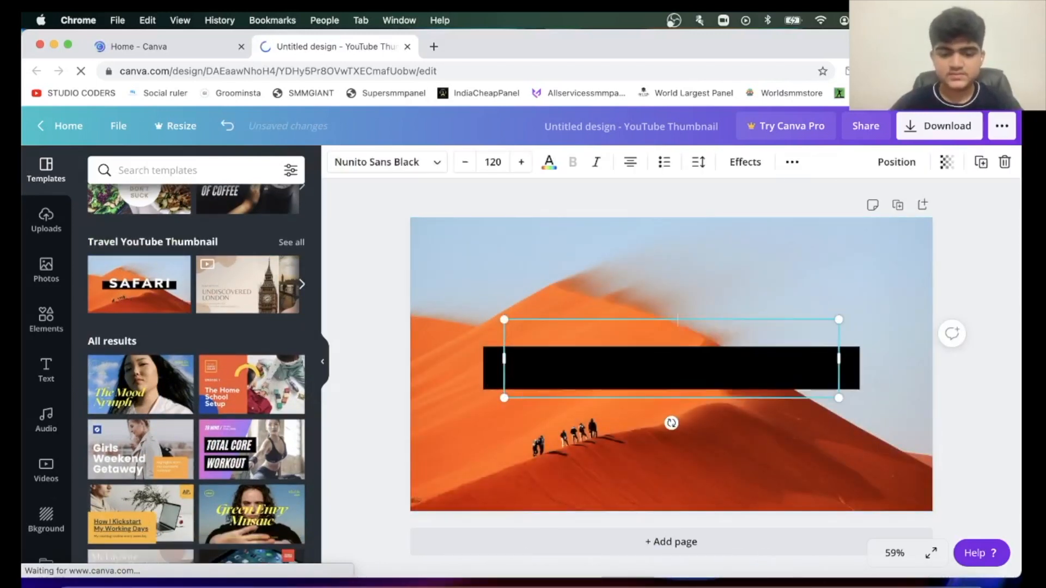
Try "HOW TO ..." as the title text over the black bar and erase it again.
{"action": "type", "text": "HOW"}
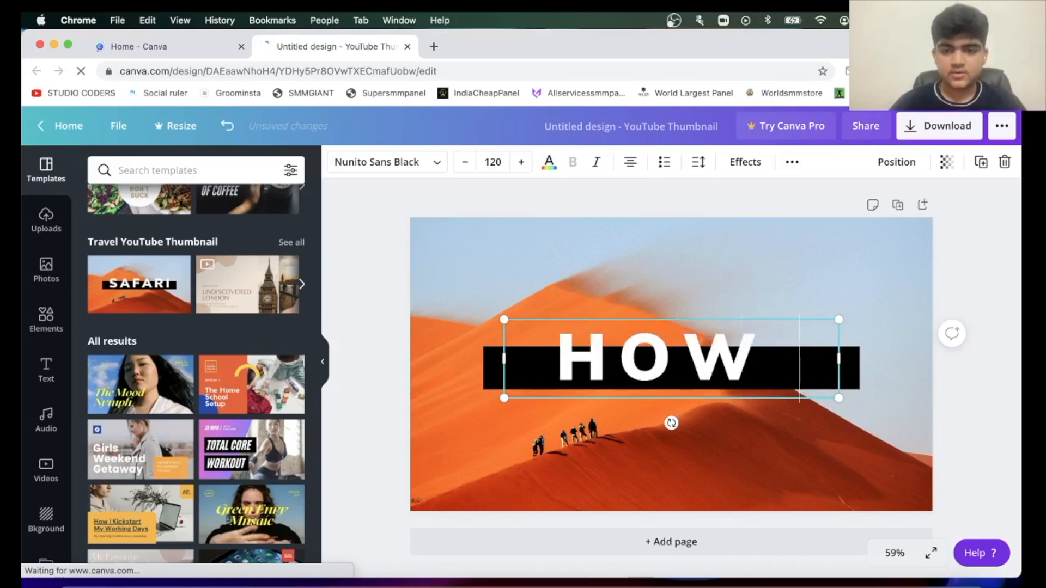
{"action": "type", "text": " TO..."}
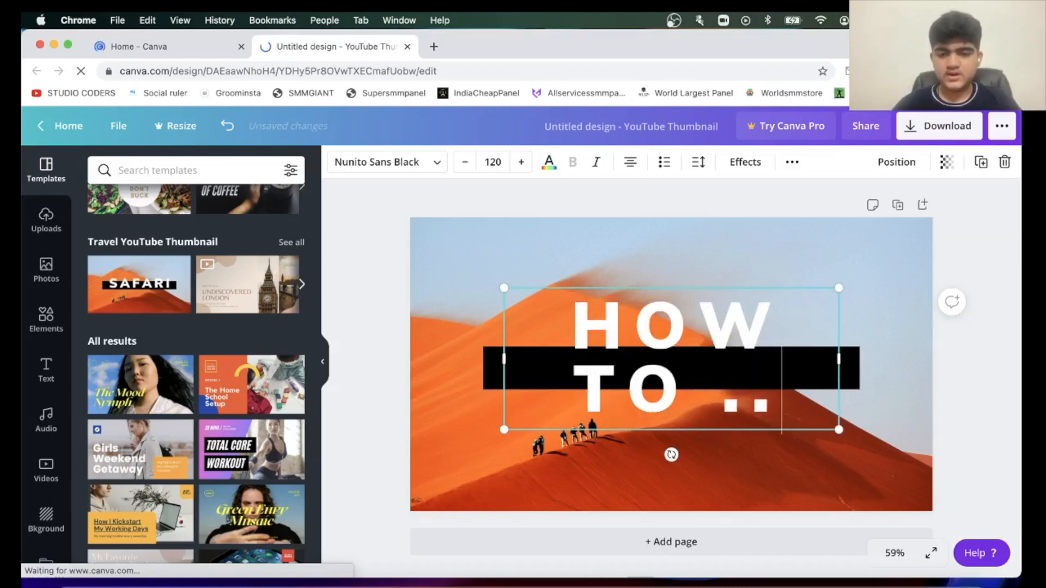
{"action": "key", "text": "BackSpace"}
{"action": "key", "text": "BackSpace"}
{"action": "key", "text": "BackSpace"}
{"action": "key", "text": "BackSpace"}
{"action": "key", "text": "BackSpace"}
{"action": "key", "text": "BackSpace"}
{"action": "key", "text": "BackSpace"}
{"action": "key", "text": "BackSpace"}
{"action": "key", "text": "BackSpace"}
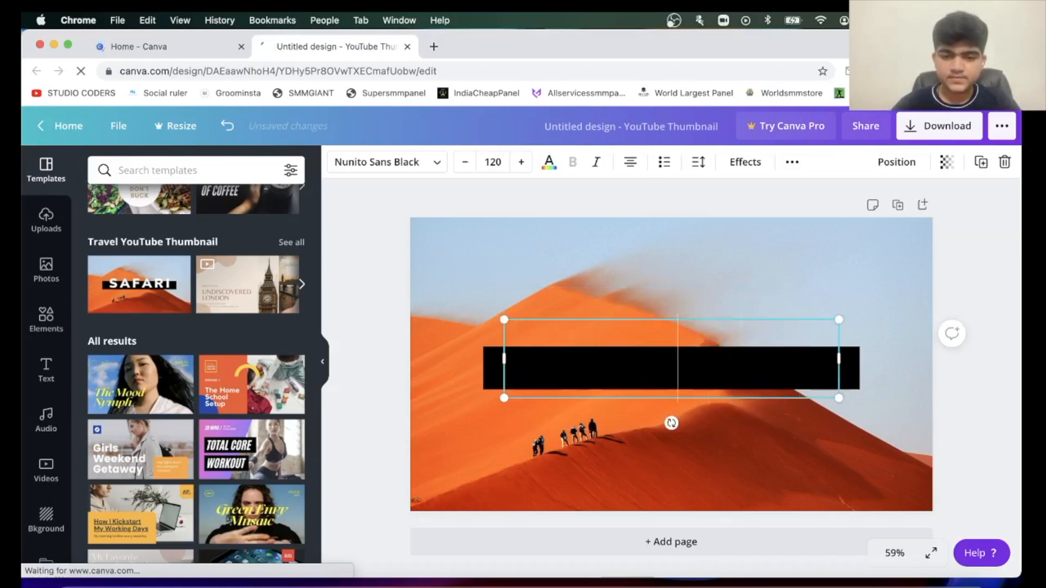
Add a blank second page below the thumbnail and delete it again.
{"action": "left_click", "coordinate": [739, 548]}
{"action": "scroll", "coordinate": [656, 305], "scroll_direction": "up", "scroll_amount": 5}
{"action": "scroll", "coordinate": [655, 305], "scroll_direction": "down", "scroll_amount": 5}
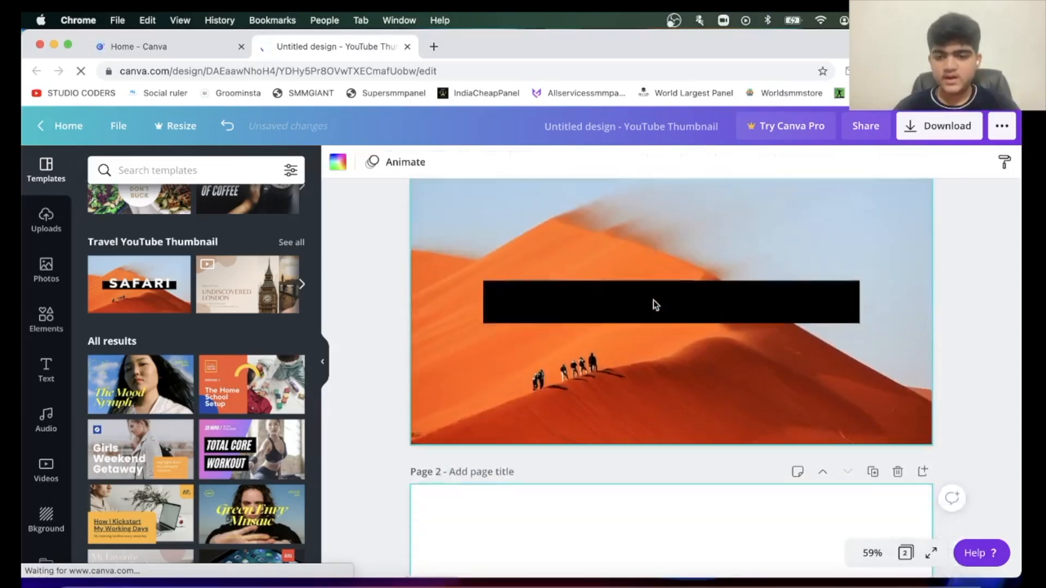
{"action": "left_click", "coordinate": [897, 253]}
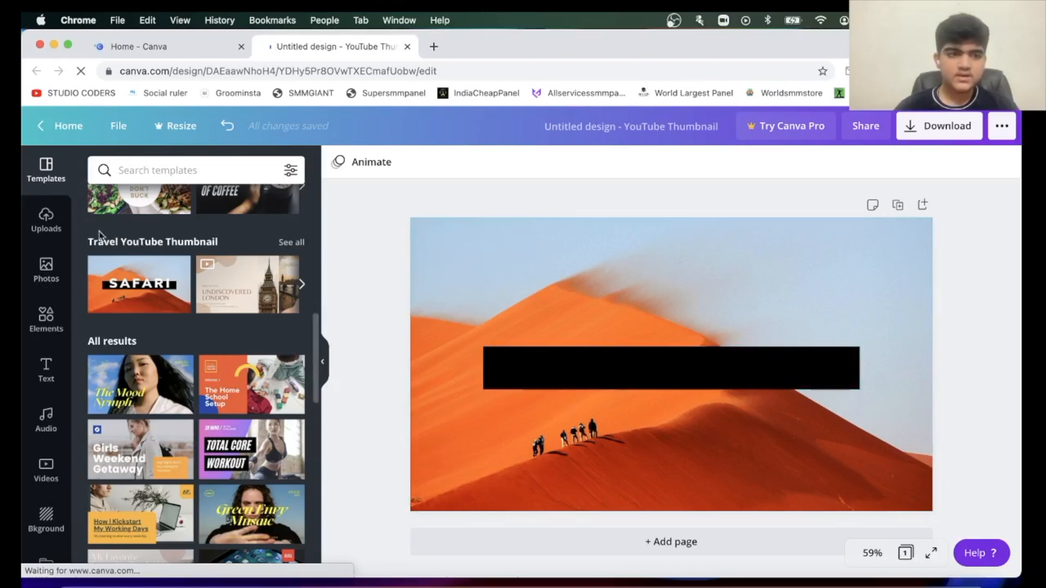
Search the photo library for "canva".
{"action": "left_click", "coordinate": [45, 268]}
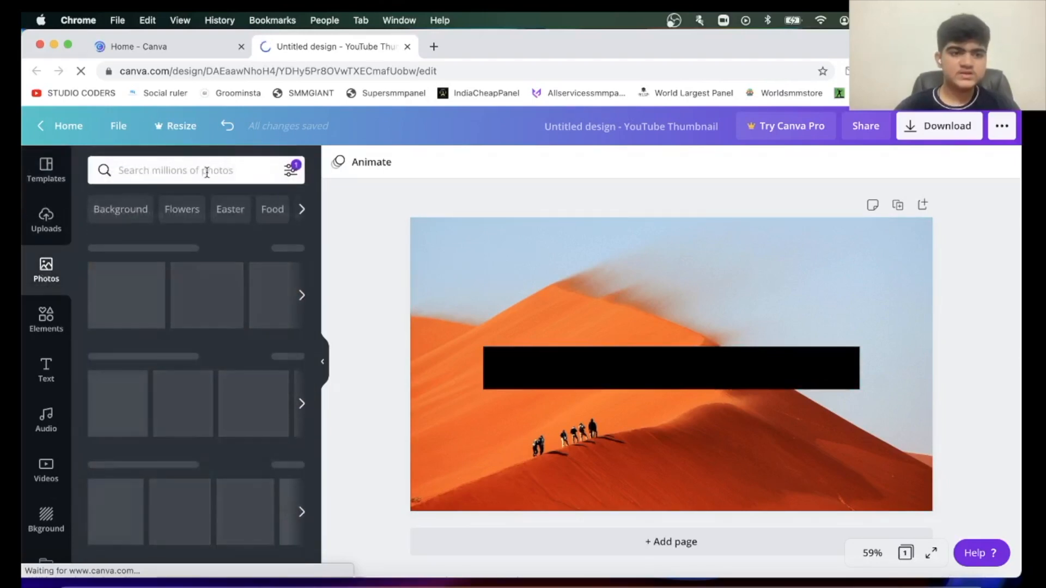
{"action": "left_click", "coordinate": [204, 170]}
{"action": "type", "text": "can"}
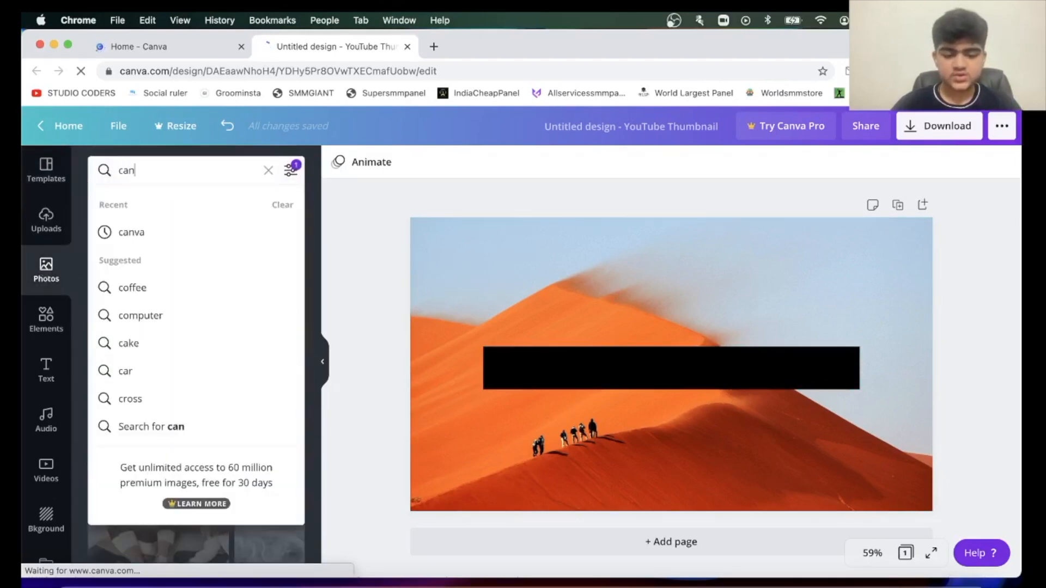
{"action": "type", "text": "va"}
{"action": "key", "text": "Return"}
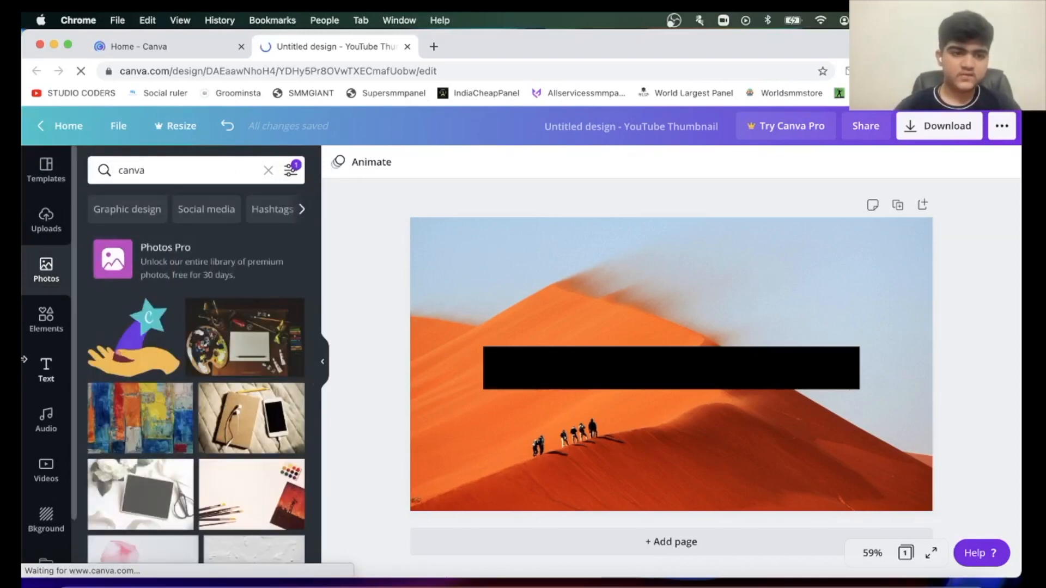
Browse the graphic elements and search them for "drawing".
{"action": "left_click", "coordinate": [46, 324]}
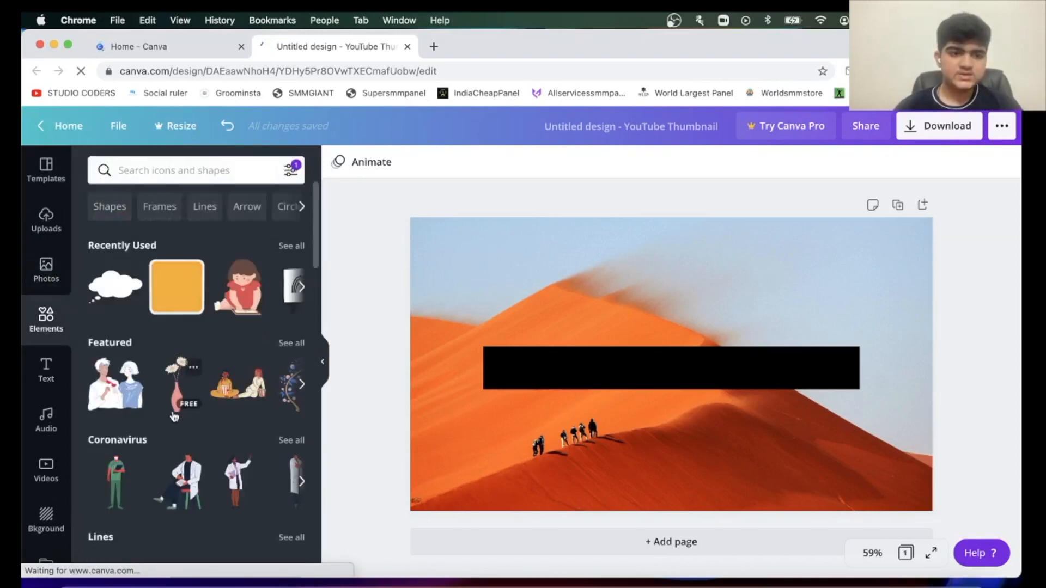
{"action": "scroll", "coordinate": [172, 414], "scroll_direction": "down", "scroll_amount": 5}
{"action": "scroll", "coordinate": [172, 414], "scroll_direction": "down", "scroll_amount": 15}
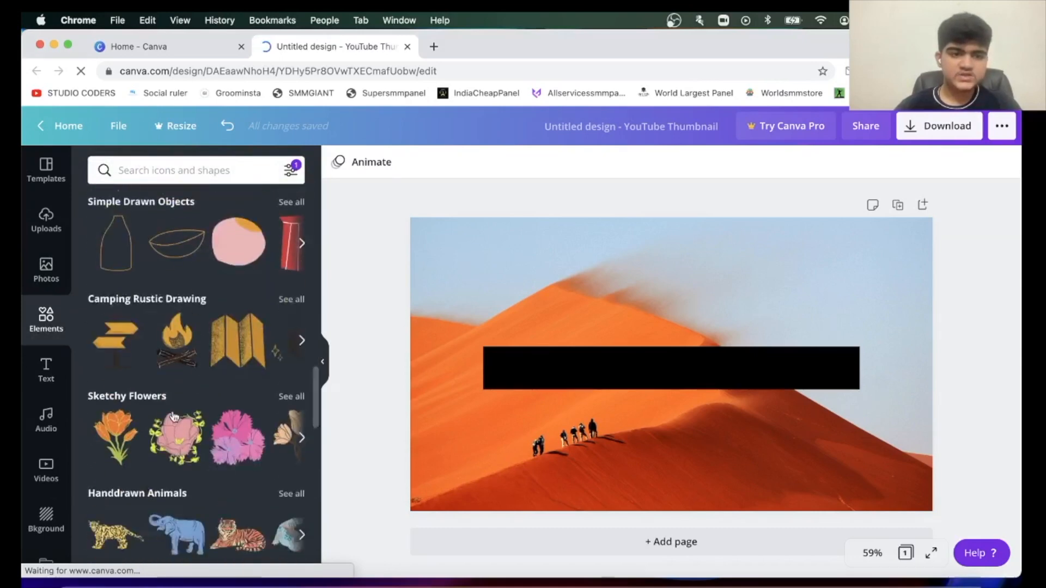
{"action": "left_click", "coordinate": [165, 169]}
{"action": "type", "text": "dra"}
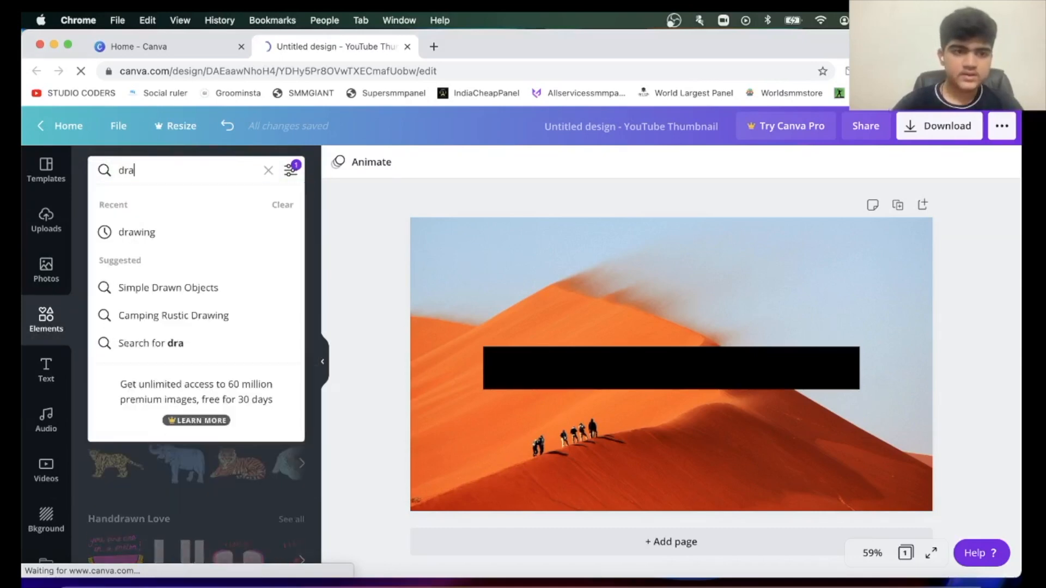
{"action": "key", "text": "Down"}
{"action": "key", "text": "Return"}
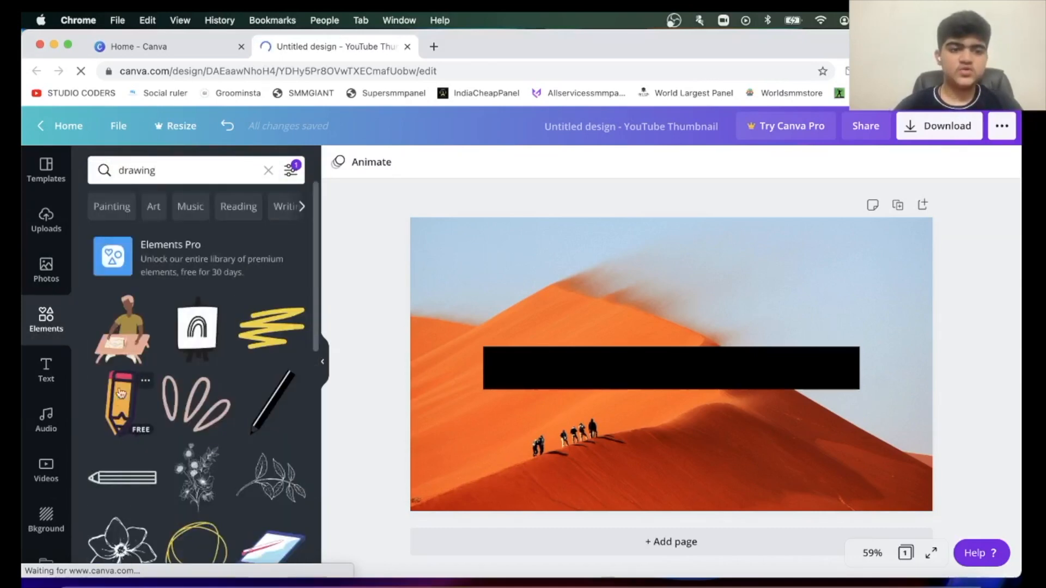
Insert the illustration of a person drawing at a table and place it, slightly tilted, in the thumbnail's upper-left corner.
{"action": "left_click", "coordinate": [122, 330]}
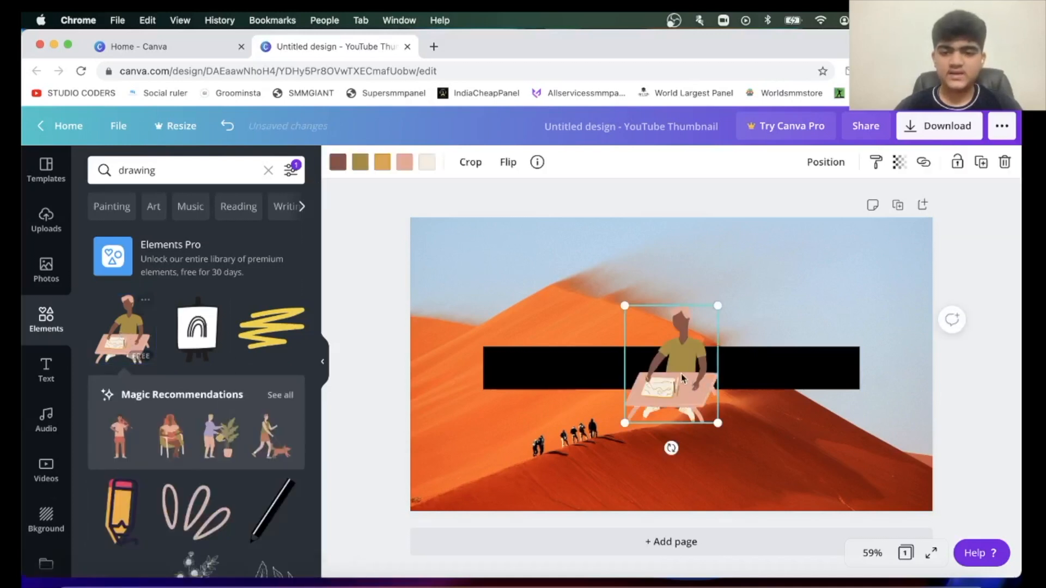
{"action": "mouse_move", "coordinate": [692, 402]}
{"action": "left_mouse_down"}
{"action": "mouse_move", "coordinate": [490, 327]}
{"action": "mouse_move", "coordinate": [483, 366]}
{"action": "mouse_move", "coordinate": [541, 354]}
{"action": "mouse_move", "coordinate": [449, 397]}
{"action": "mouse_move", "coordinate": [470, 396]}
{"action": "left_mouse_up"}
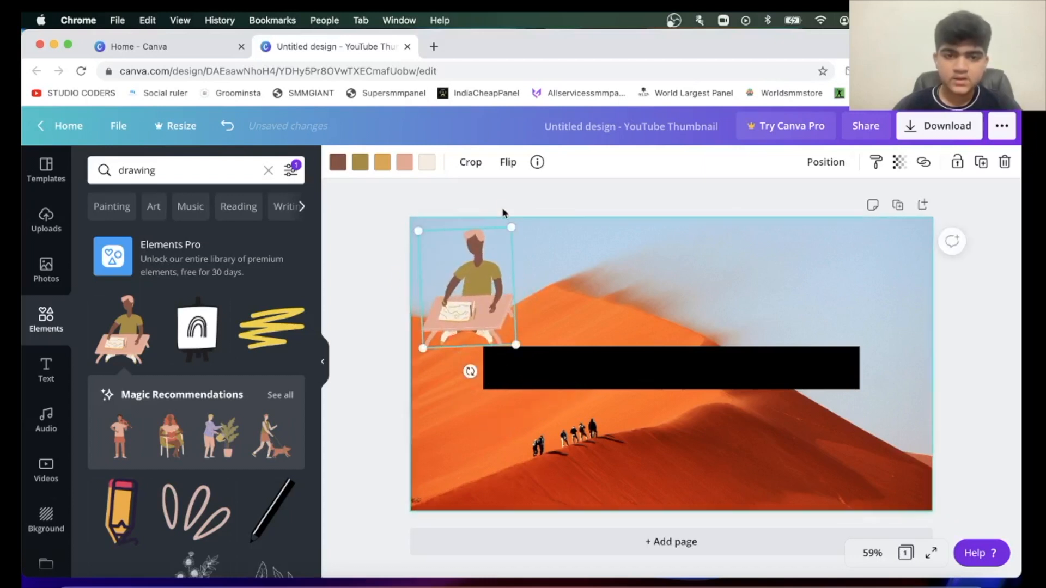
{"action": "mouse_move", "coordinate": [485, 282]}
{"action": "left_mouse_down"}
{"action": "mouse_move", "coordinate": [436, 343]}
{"action": "mouse_move", "coordinate": [542, 263]}
{"action": "left_mouse_up"}
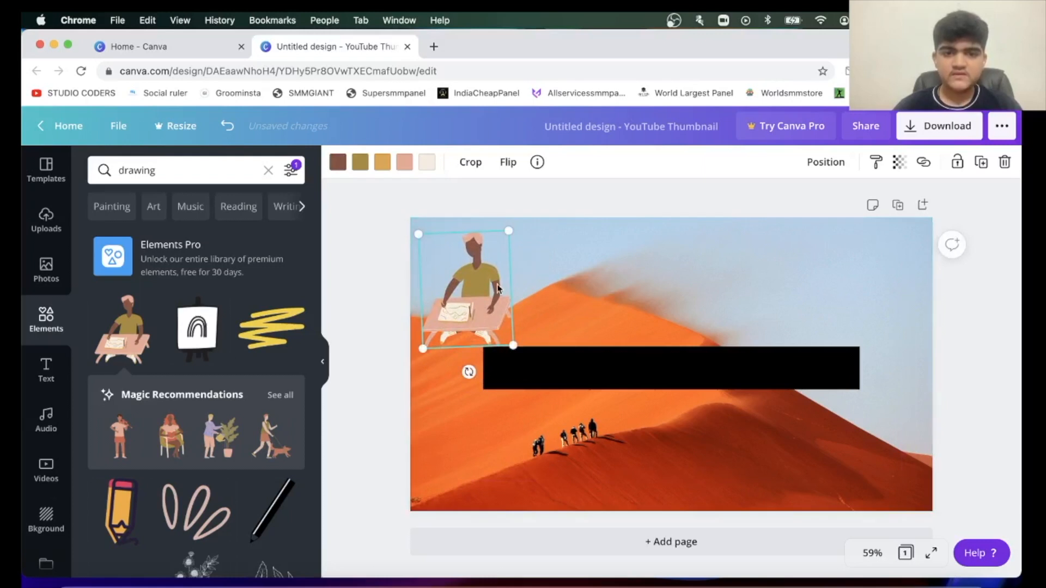
Recolour the illustration's brown skin to cream and its pink hair and table to golden yellow, using the document colours.
{"action": "left_click", "coordinate": [338, 163]}
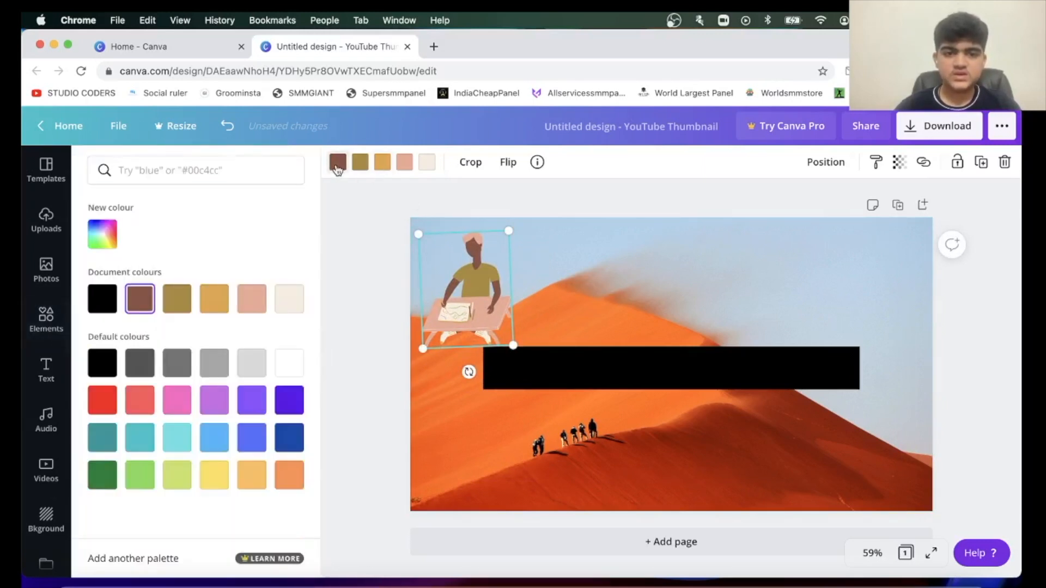
{"action": "left_click", "coordinate": [286, 297]}
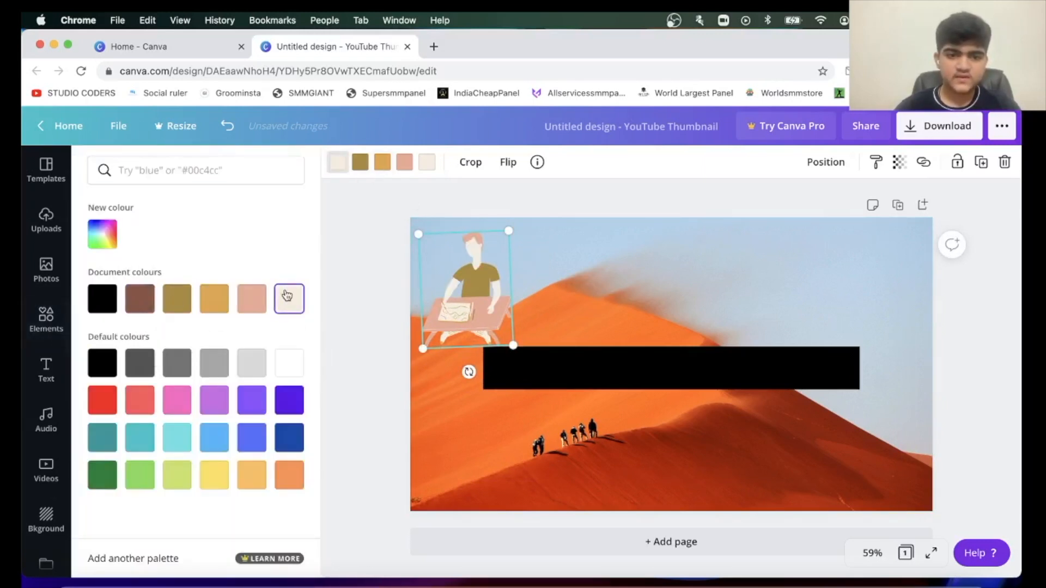
{"action": "left_click", "coordinate": [294, 371]}
{"action": "left_click", "coordinate": [247, 364]}
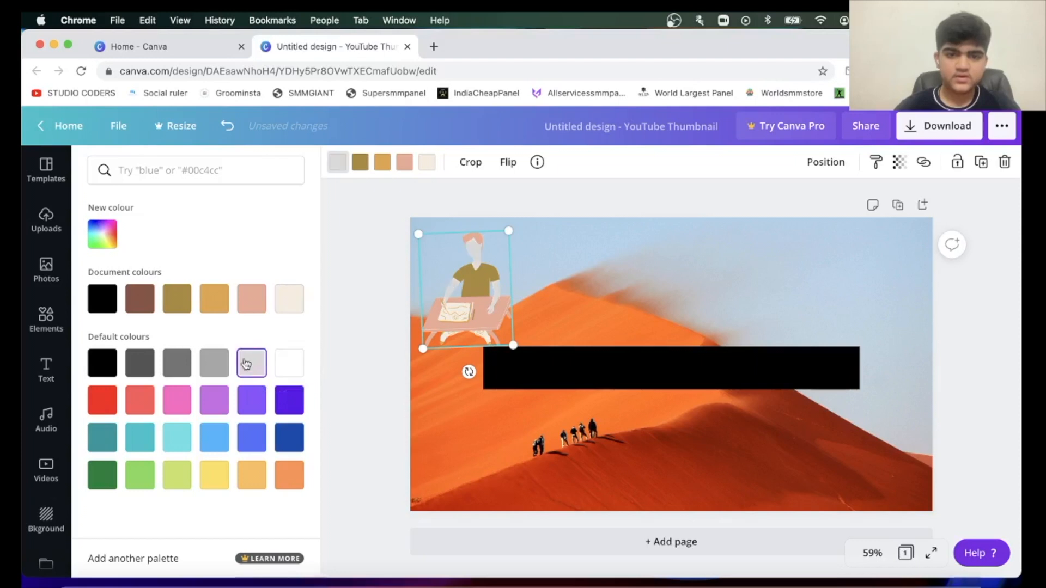
{"action": "left_click", "coordinate": [220, 294]}
{"action": "left_click", "coordinate": [303, 295]}
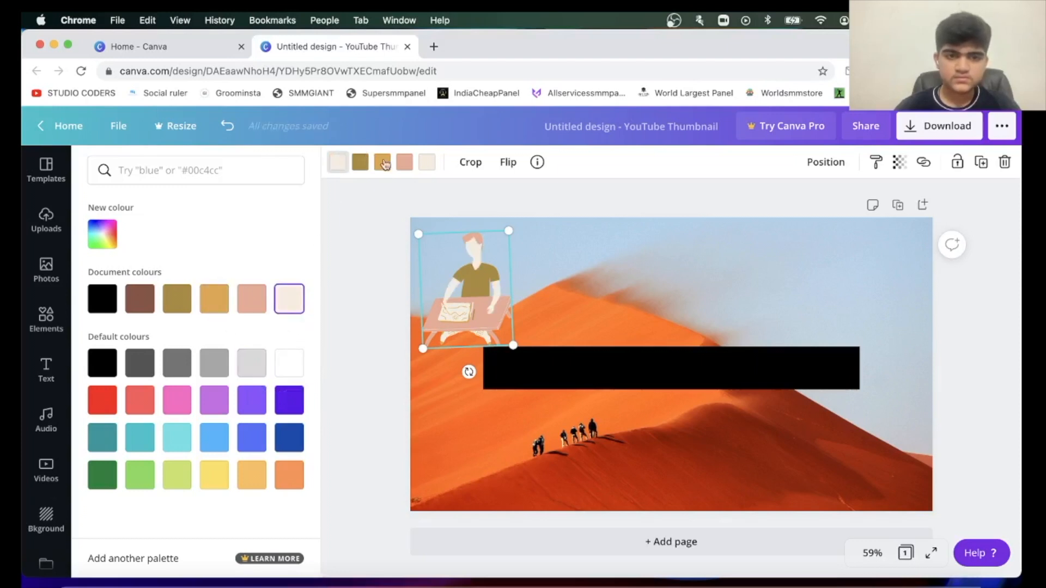
{"action": "left_click", "coordinate": [210, 300]}
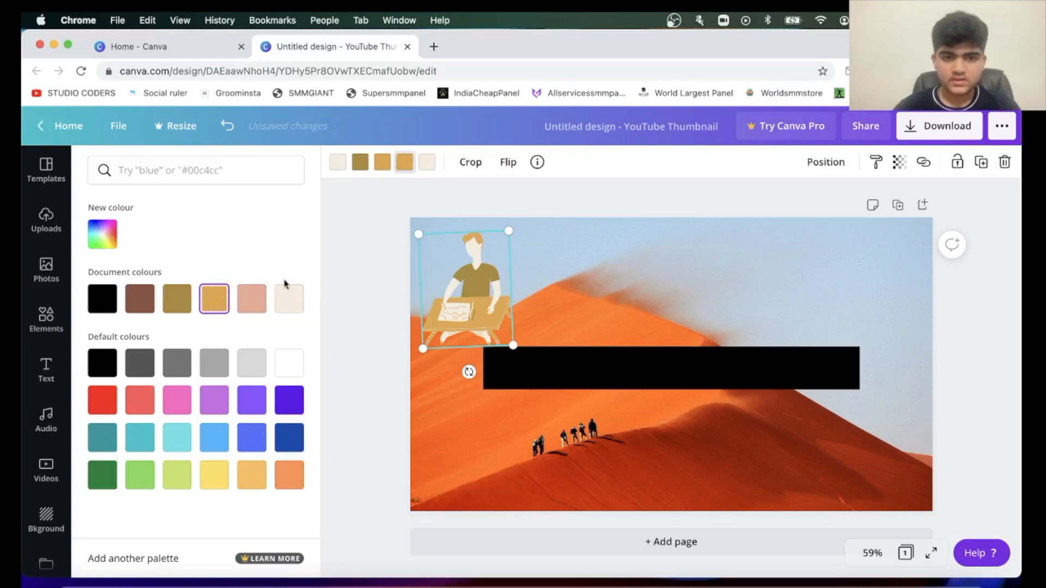
Try out different transparency levels on the illustration of the person drawing.
{"action": "left_click", "coordinate": [900, 164]}
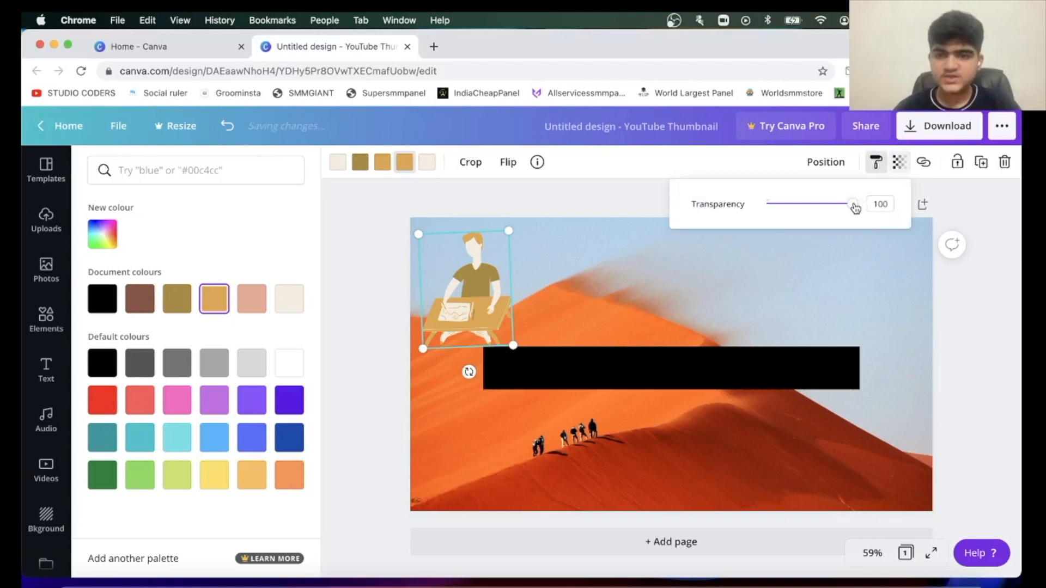
{"action": "left_click_drag", "start_coordinate": [852, 206], "coordinate": [891, 197]}
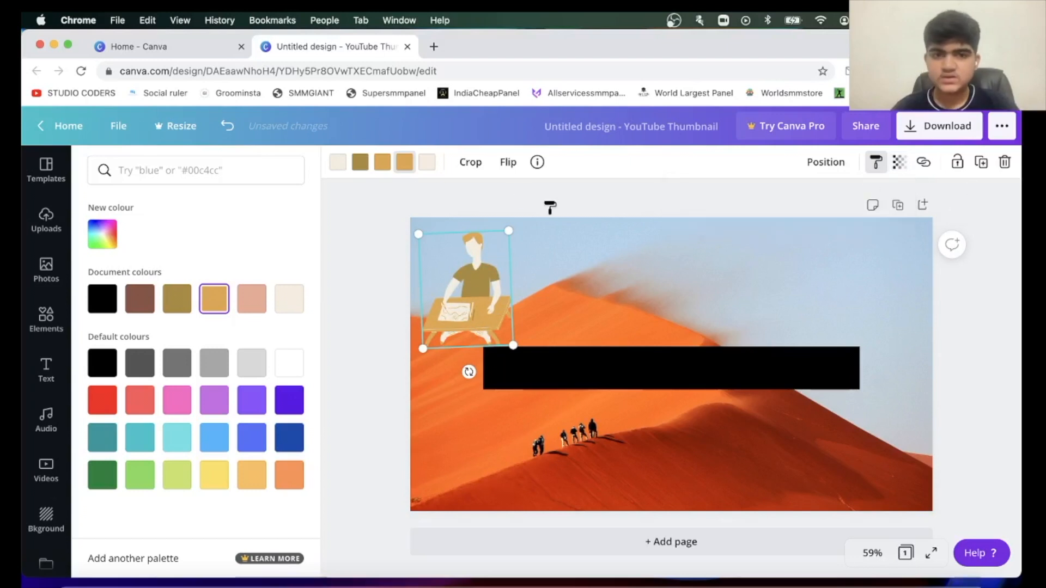
Try flipping the drawing-person illustration horizontally and vertically, returning it to its original orientation each time.
{"action": "left_click", "coordinate": [507, 169]}
{"action": "left_click", "coordinate": [529, 204]}
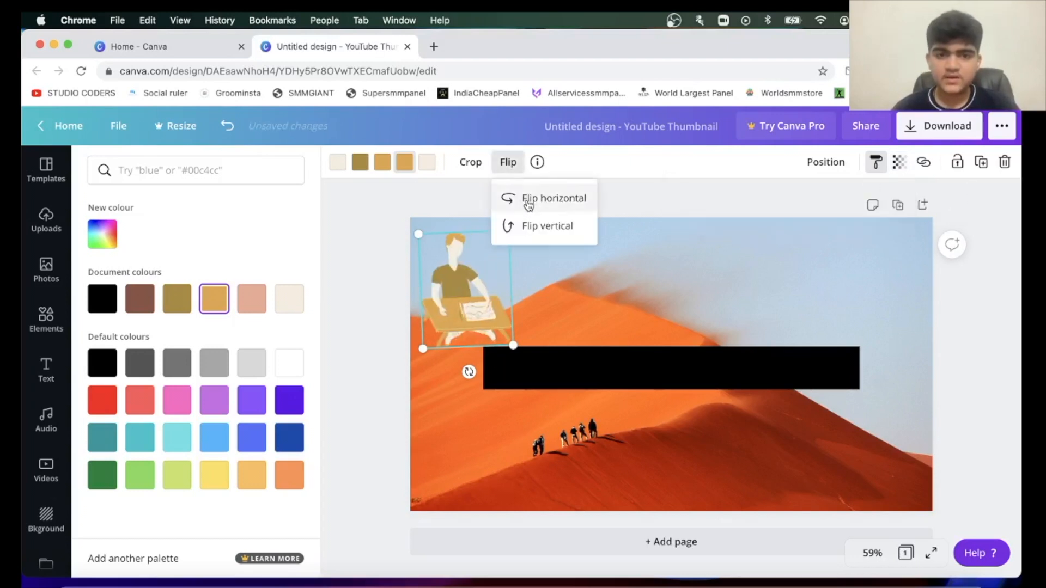
{"action": "left_click", "coordinate": [528, 204]}
{"action": "left_click", "coordinate": [526, 226]}
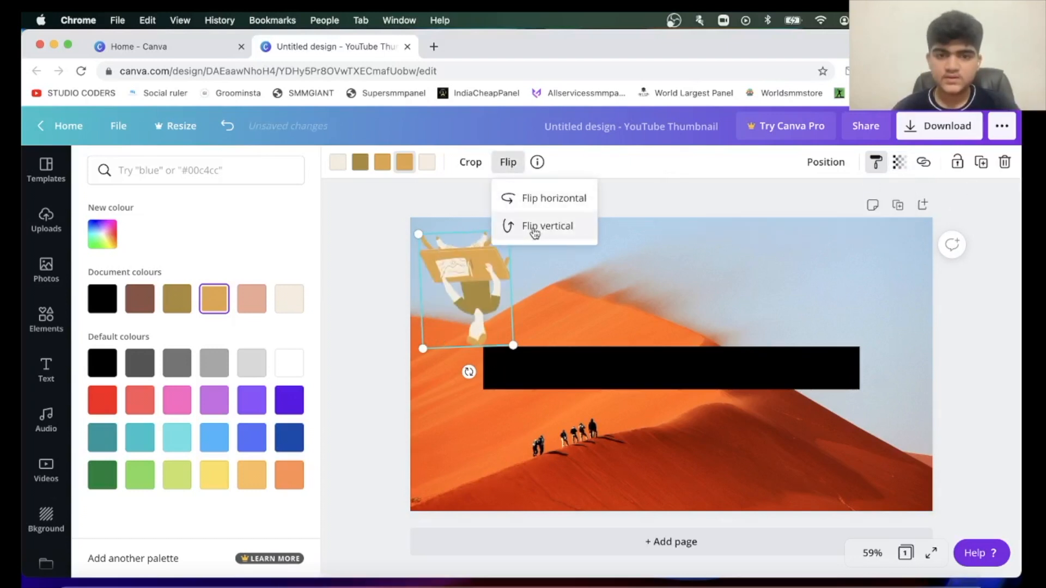
{"action": "left_click", "coordinate": [525, 226]}
Insert the yellow pencil graphic from the drawing results and place it, tilted, in the thumbnail's upper-right corner.
{"action": "left_click", "coordinate": [46, 318]}
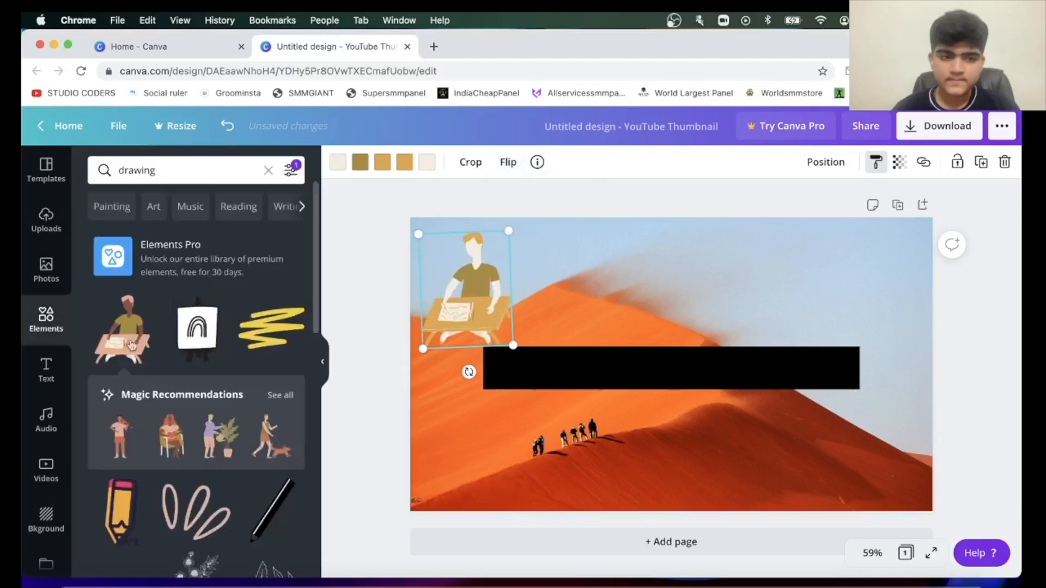
{"action": "left_click", "coordinate": [122, 512]}
{"action": "mouse_move", "coordinate": [671, 364]}
{"action": "left_mouse_down"}
{"action": "mouse_move", "coordinate": [777, 274]}
{"action": "mouse_move", "coordinate": [873, 298]}
{"action": "left_mouse_up"}
{"action": "left_click_drag", "start_coordinate": [874, 383], "coordinate": [823, 391]}
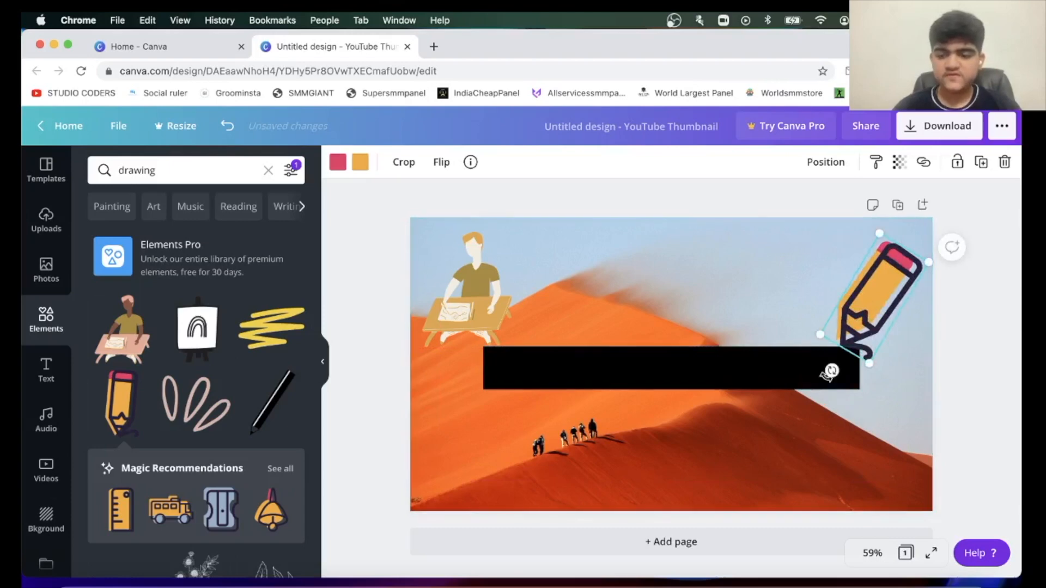
Delete the pencil graphic and the illustration of the person drawing from the thumbnail.
{"action": "key", "text": "Delete"}
{"action": "left_click", "coordinate": [456, 292]}
{"action": "key", "text": "Delete"}
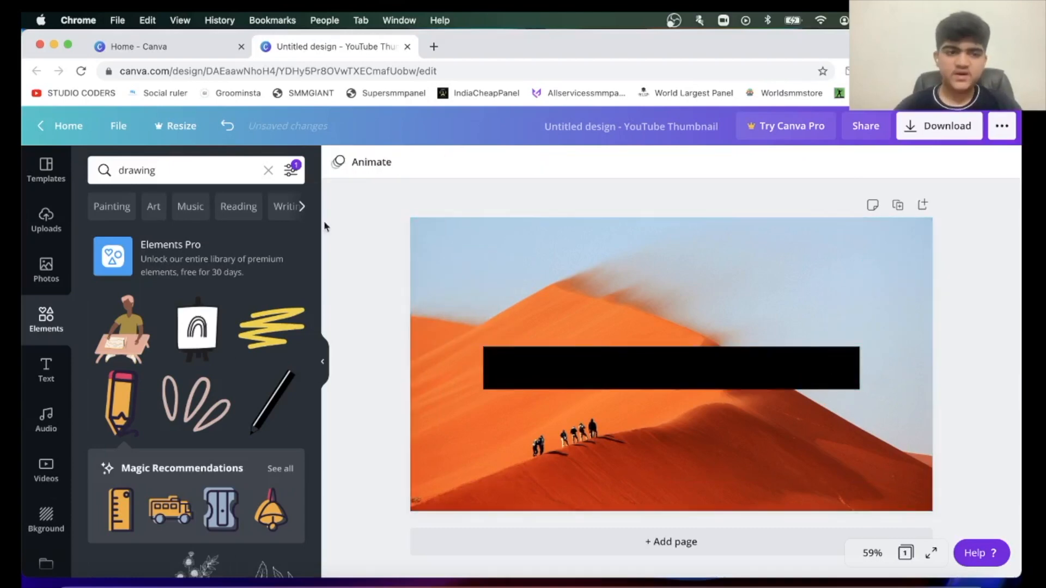
View the Elements Pro trial offer, close it and look through more of the drawing graphics.
{"action": "left_click", "coordinate": [149, 261]}
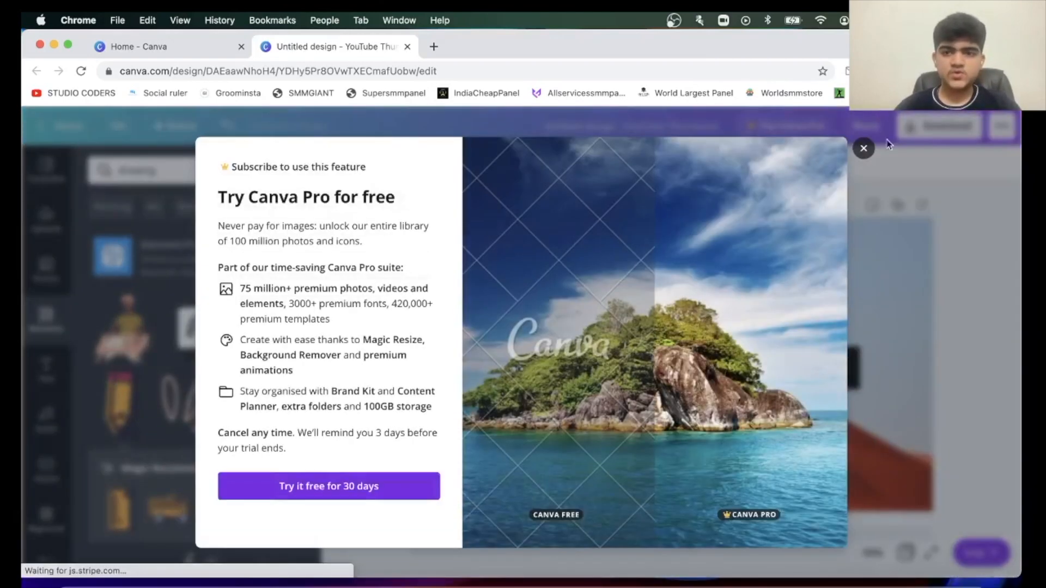
{"action": "left_click", "coordinate": [862, 151]}
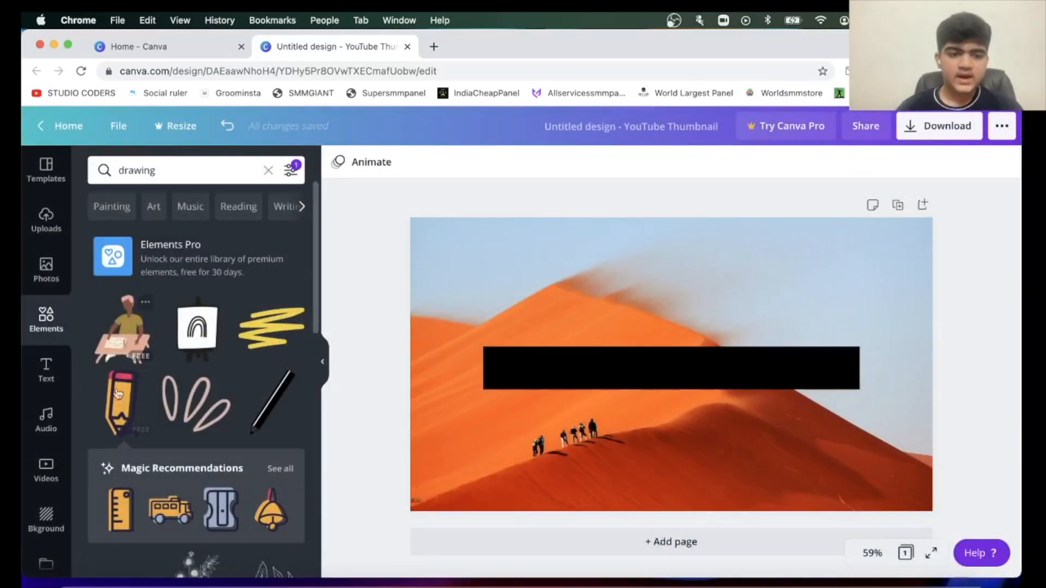
{"action": "scroll", "coordinate": [181, 321], "scroll_direction": "down", "scroll_amount": 7}
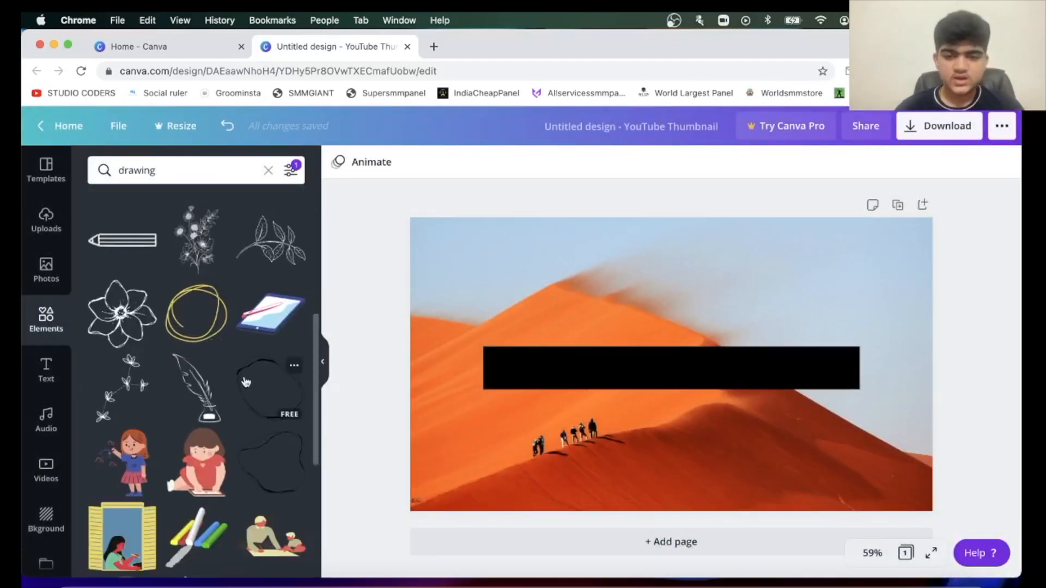
Clear the elements search and filter the elements by Pro availability instead of Free.
{"action": "left_click_drag", "start_coordinate": [156, 170], "coordinate": [82, 173]}
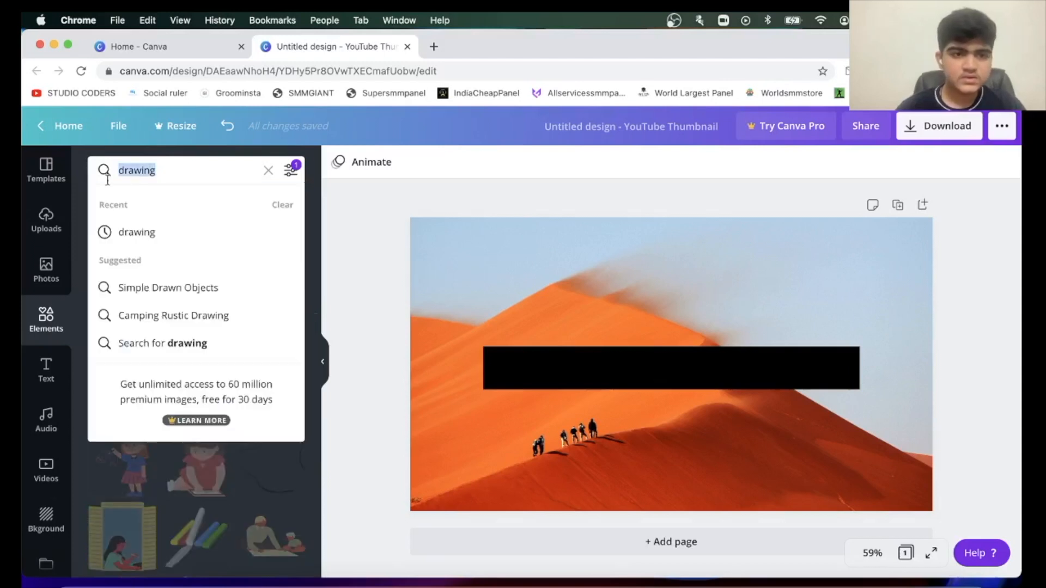
{"action": "key", "text": "BackSpace"}
{"action": "left_click", "coordinate": [291, 171]}
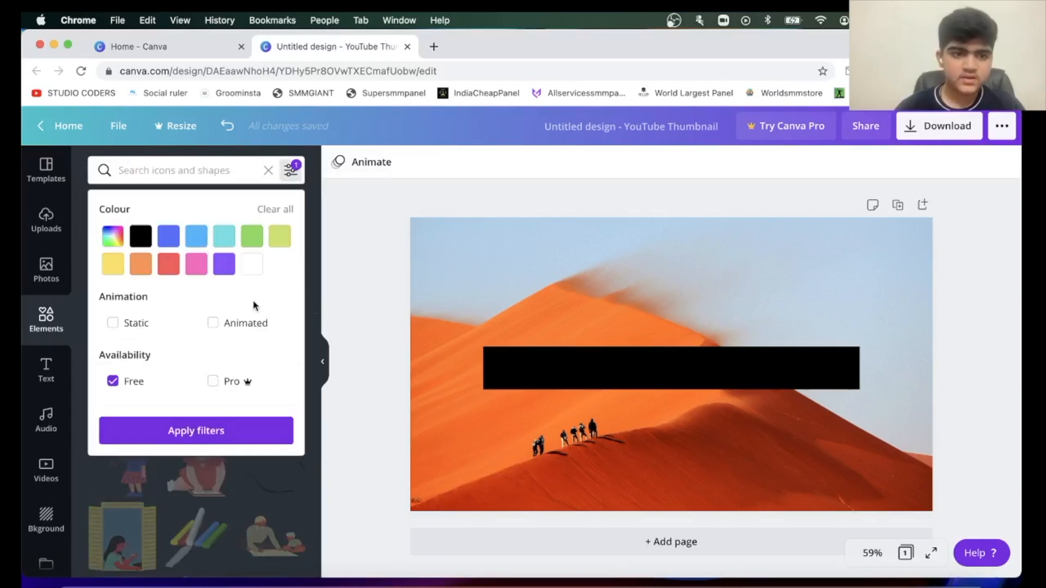
{"action": "left_click", "coordinate": [212, 381]}
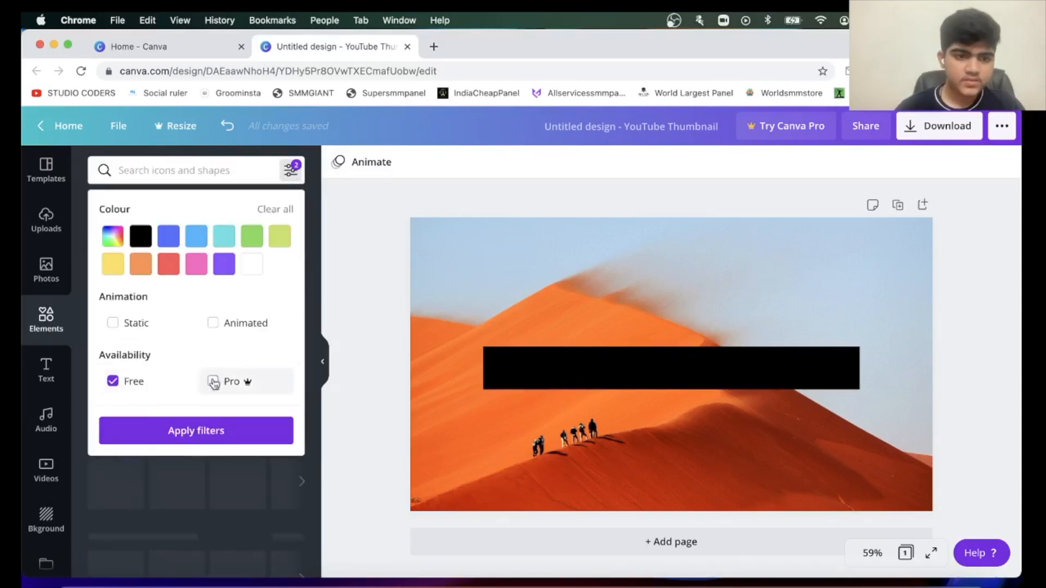
{"action": "left_click", "coordinate": [163, 431]}
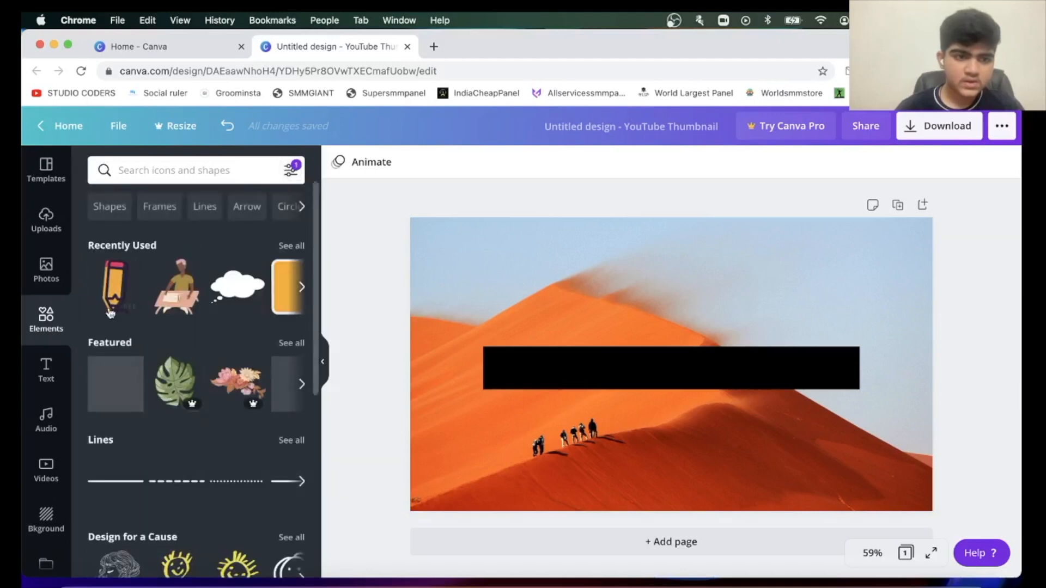
Search the Pro elements for "rocket".
{"action": "scroll", "coordinate": [110, 420], "scroll_direction": "down", "scroll_amount": 5}
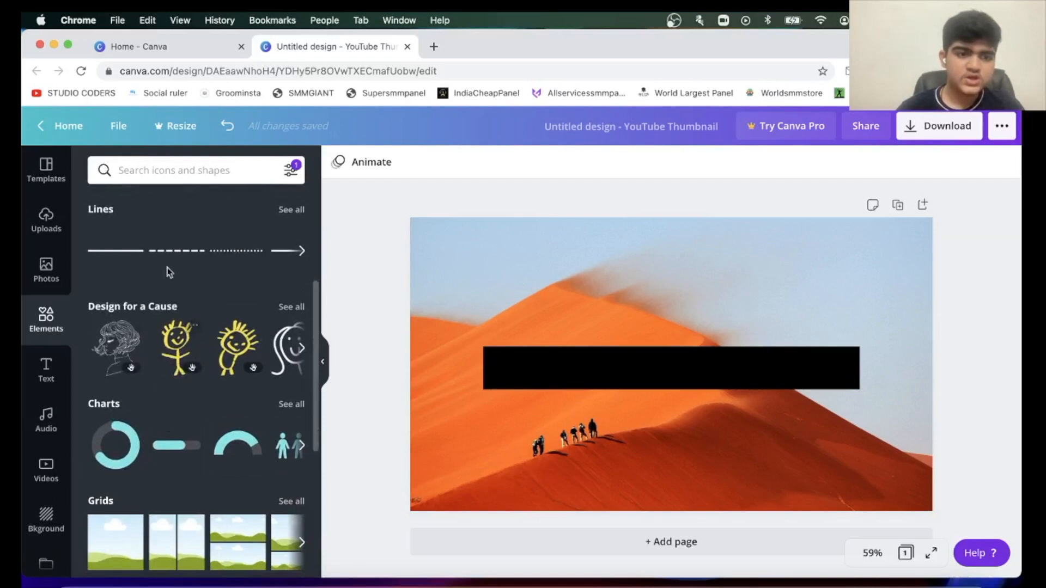
{"action": "left_click", "coordinate": [171, 163]}
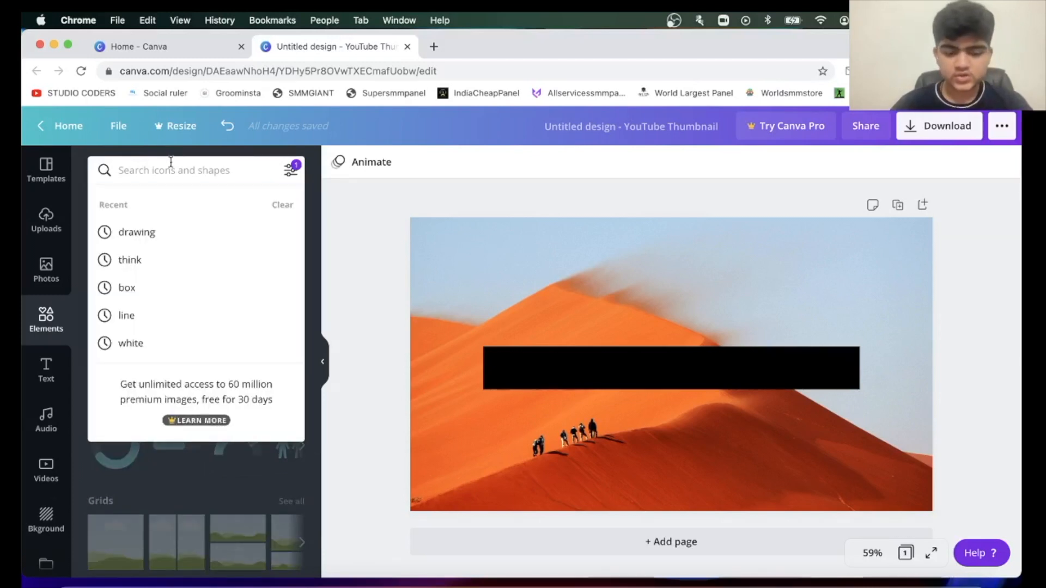
{"action": "type", "text": "rocket"}
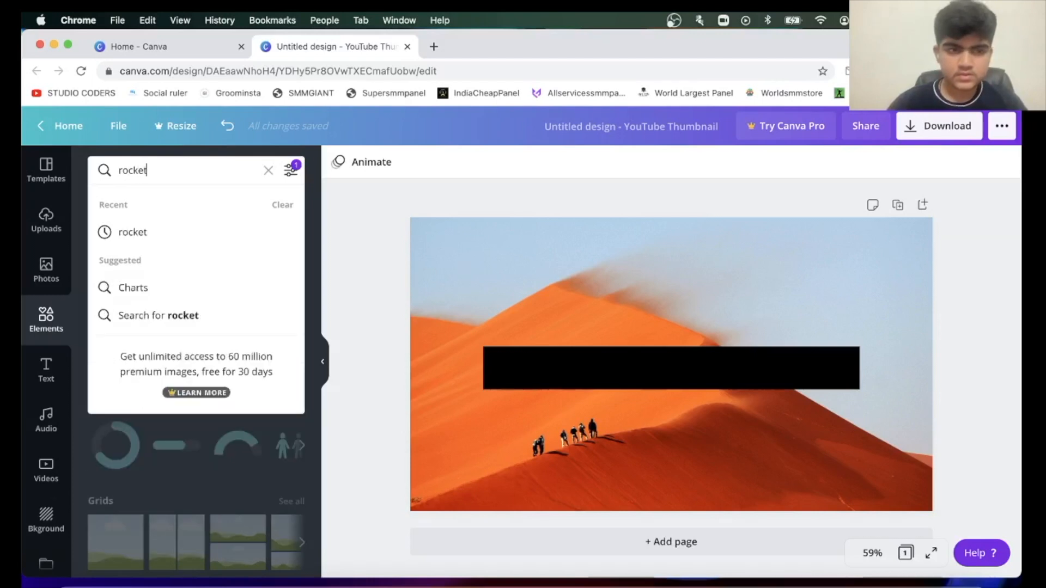
{"action": "key", "text": "Return"}
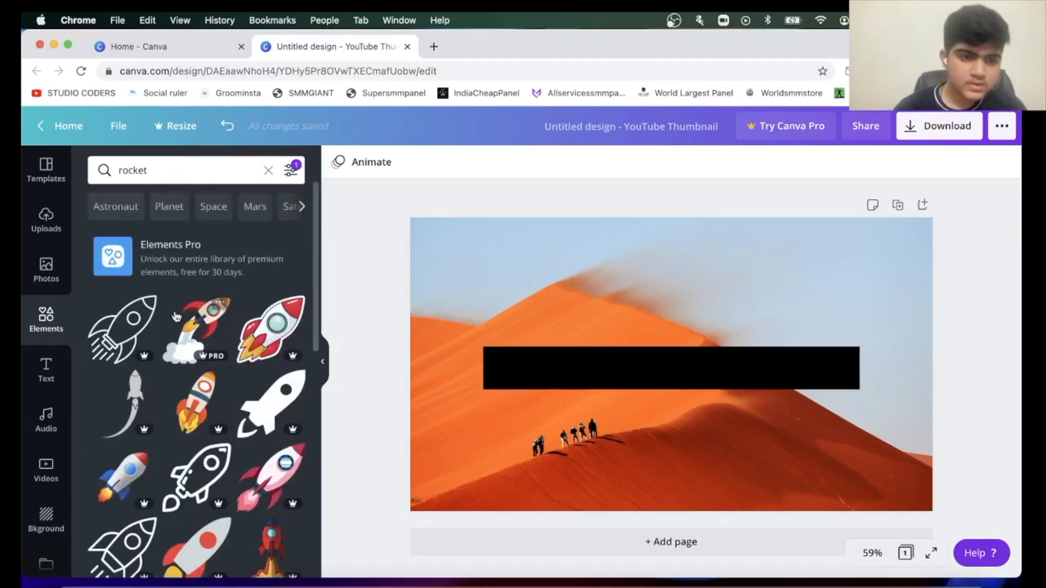
Insert the red-finned rocket with launch clouds, inspect its watermark up close and move it to the thumbnail's upper-left corner.
{"action": "left_click", "coordinate": [197, 332]}
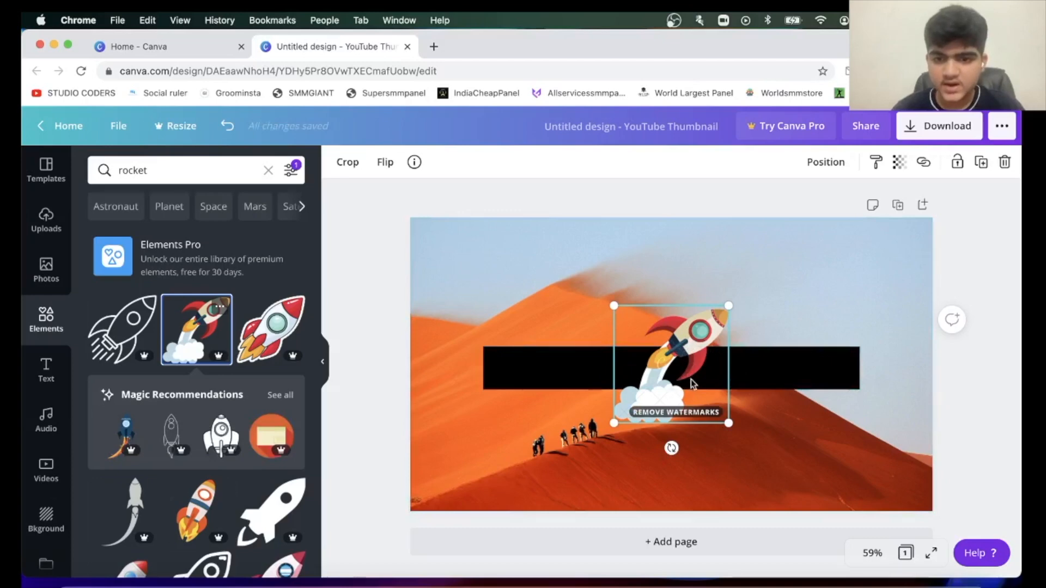
{"action": "scroll", "coordinate": [698, 387], "scroll_direction": "up", "scroll_amount": 5}
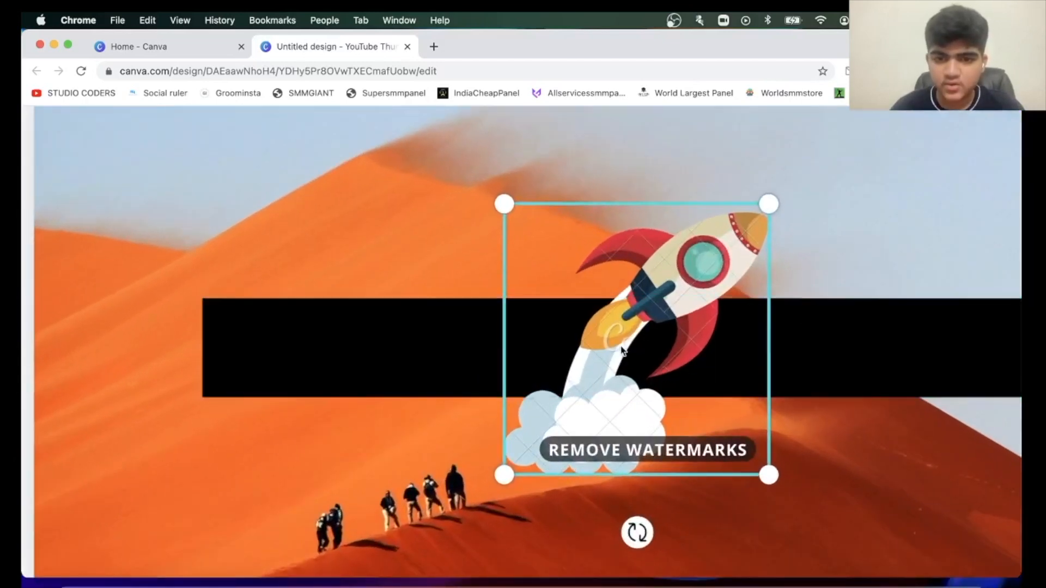
{"action": "scroll", "coordinate": [614, 348], "scroll_direction": "down", "scroll_amount": 5}
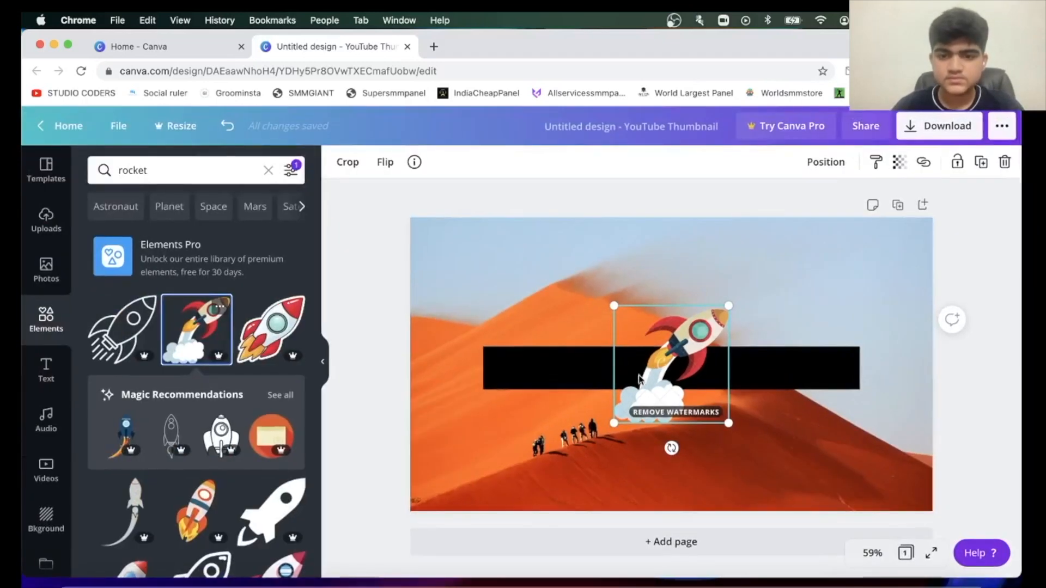
{"action": "left_click_drag", "start_coordinate": [534, 301], "coordinate": [393, 263]}
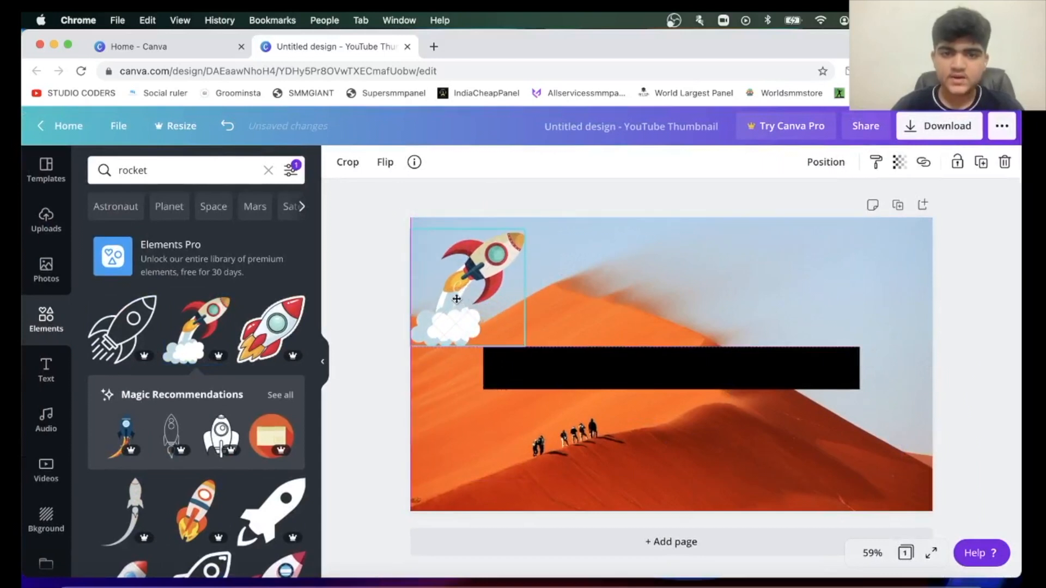
Delete the black bar from the middle of the thumbnail and select the desert background image.
{"action": "left_click", "coordinate": [662, 368]}
{"action": "key", "text": "Delete"}
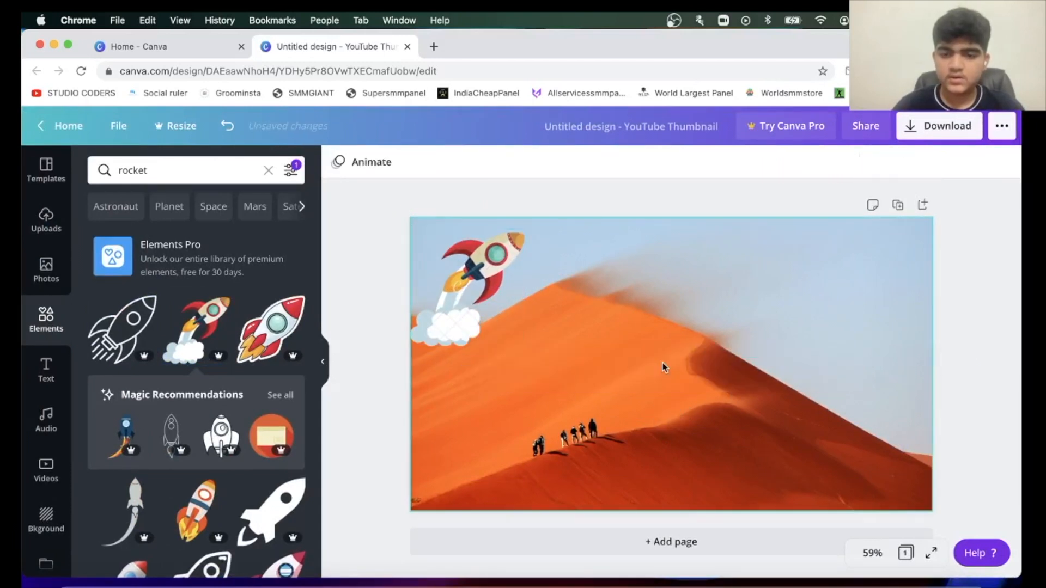
{"action": "left_click", "coordinate": [735, 302]}
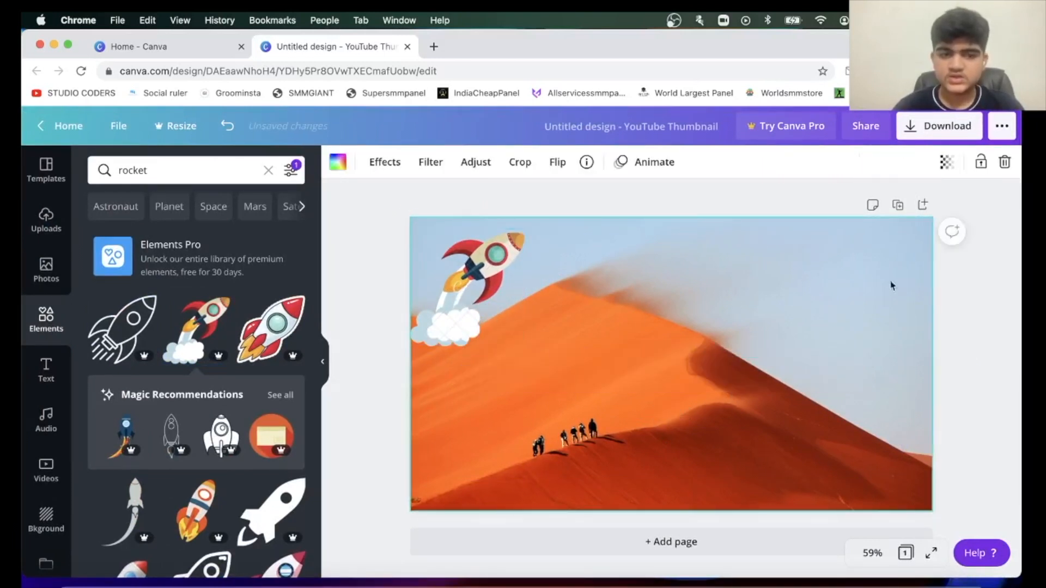
Replace the previous search in the photo library with "rocket image".
{"action": "left_click", "coordinate": [36, 286]}
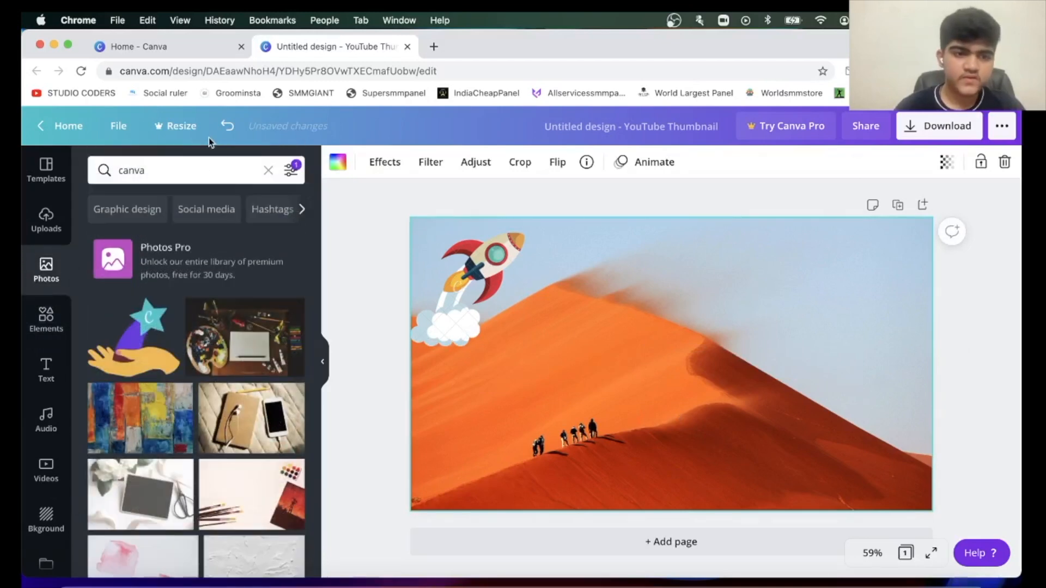
{"action": "left_click", "coordinate": [196, 170]}
{"action": "key", "text": "BackSpace"}
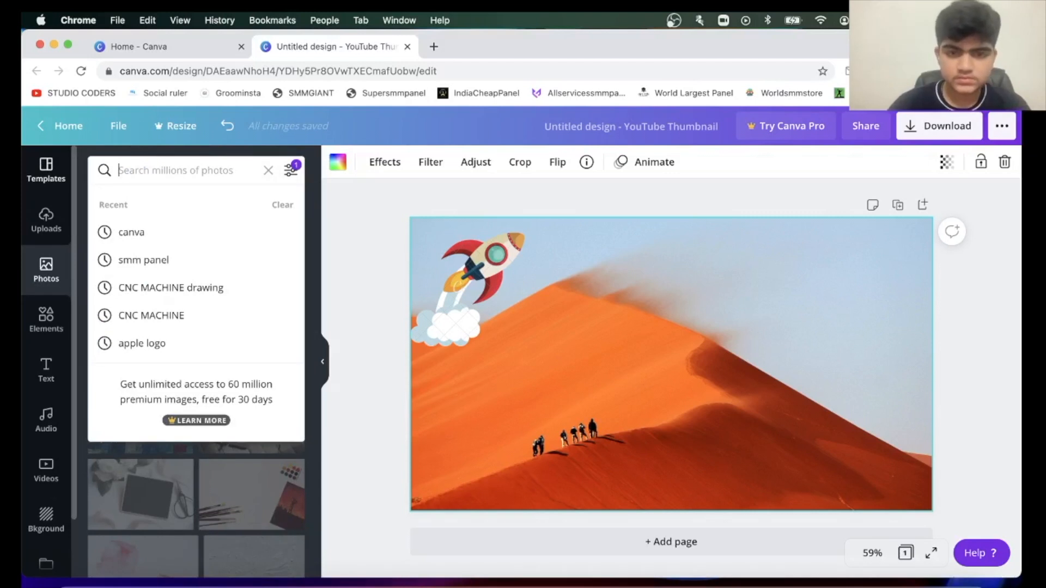
{"action": "type", "text": "rocket "}
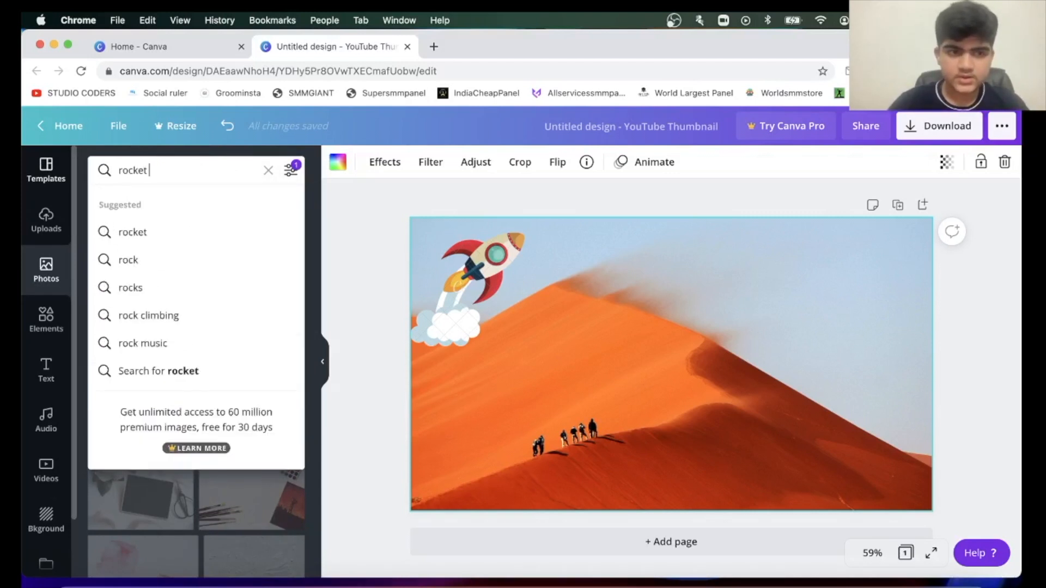
{"action": "type", "text": "image"}
{"action": "key", "text": "Return"}
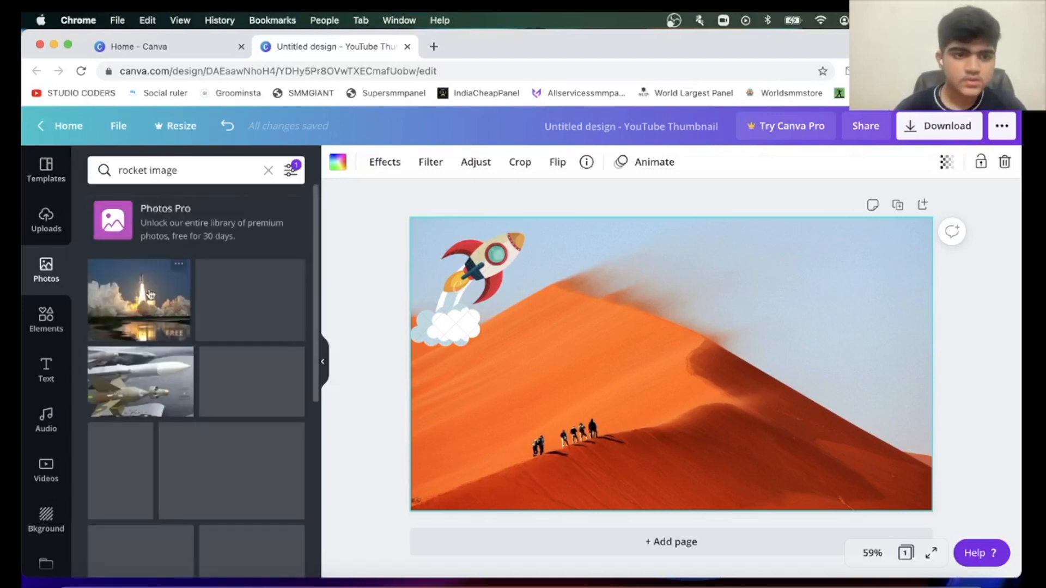
Insert the pink and white fireworks photo, shrink it and make it replace the desert background.
{"action": "left_click", "coordinate": [267, 299]}
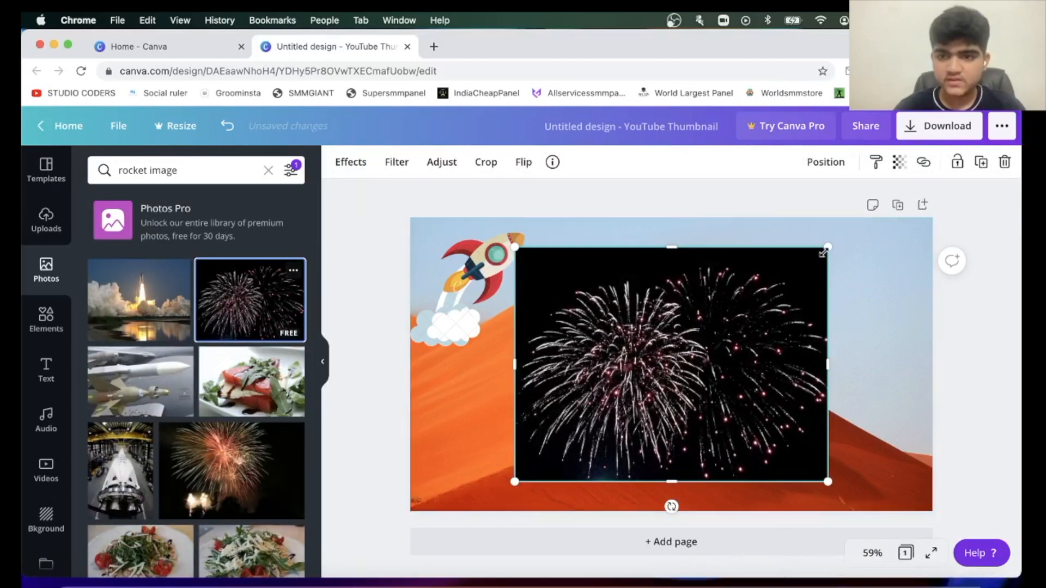
{"action": "left_click_drag", "start_coordinate": [825, 249], "coordinate": [754, 308]}
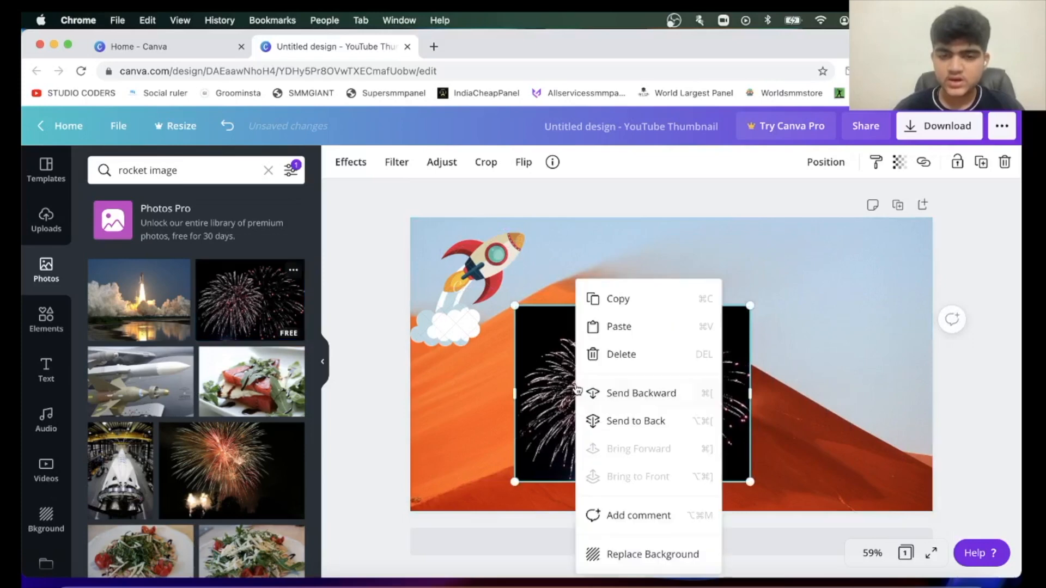
{"action": "right_click", "coordinate": [576, 389]}
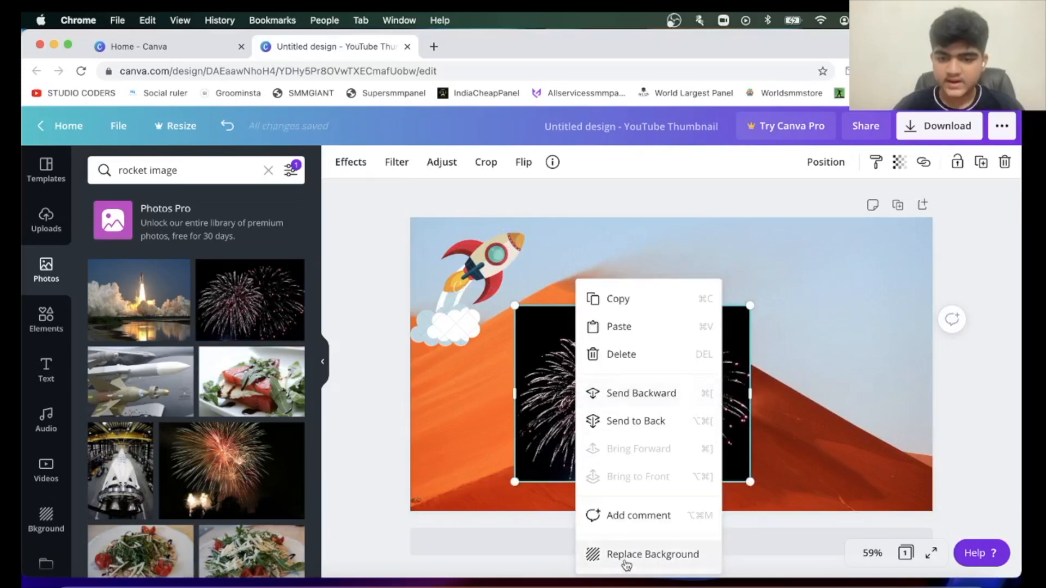
{"action": "scroll", "coordinate": [626, 565], "scroll_direction": "up", "scroll_amount": 5}
{"action": "left_click", "coordinate": [626, 566]}
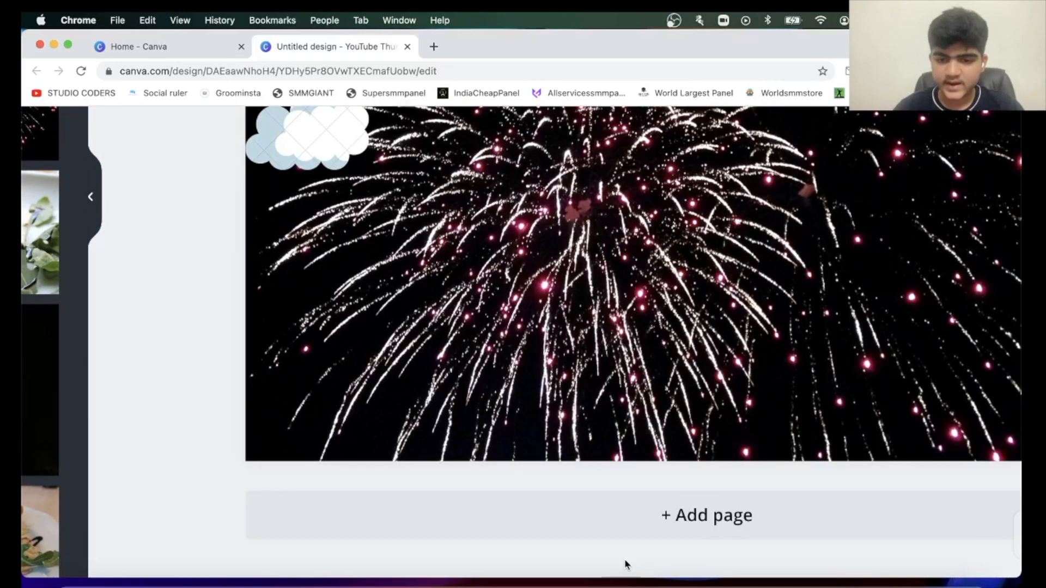
{"action": "scroll", "coordinate": [606, 417], "scroll_direction": "down", "scroll_amount": 5}
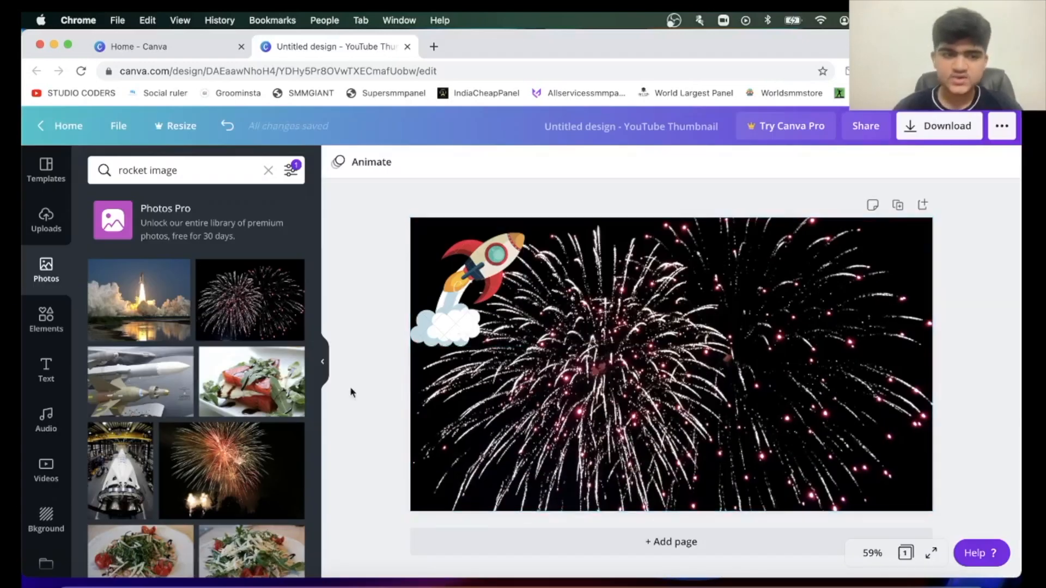
Add a heading reading "Rockets" to the thumbnail and colour its text red from the default colours.
{"action": "left_click", "coordinate": [43, 373]}
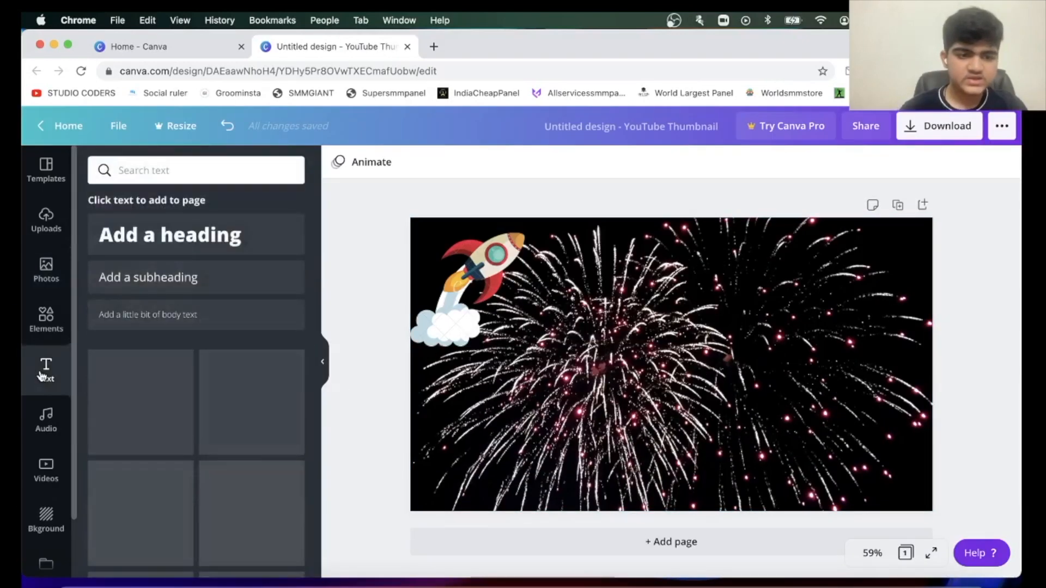
{"action": "left_click", "coordinate": [141, 235]}
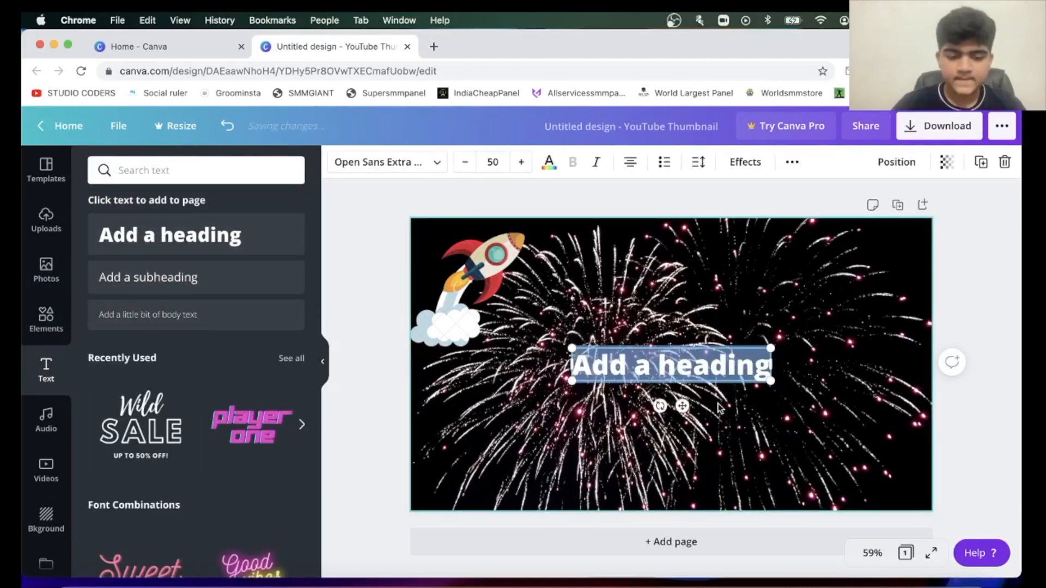
{"action": "type", "text": "Rockets"}
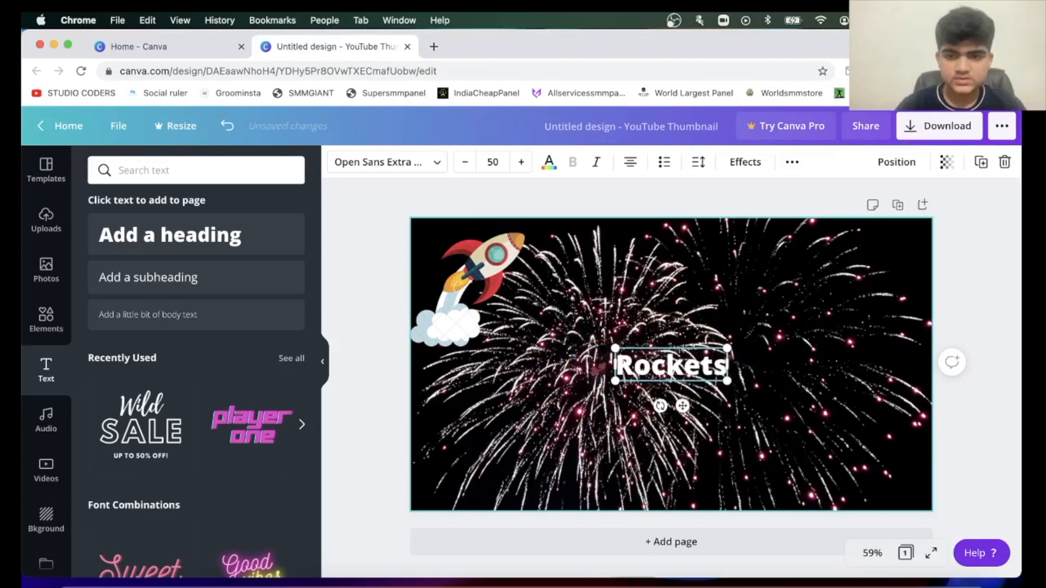
{"action": "left_click", "coordinate": [549, 164]}
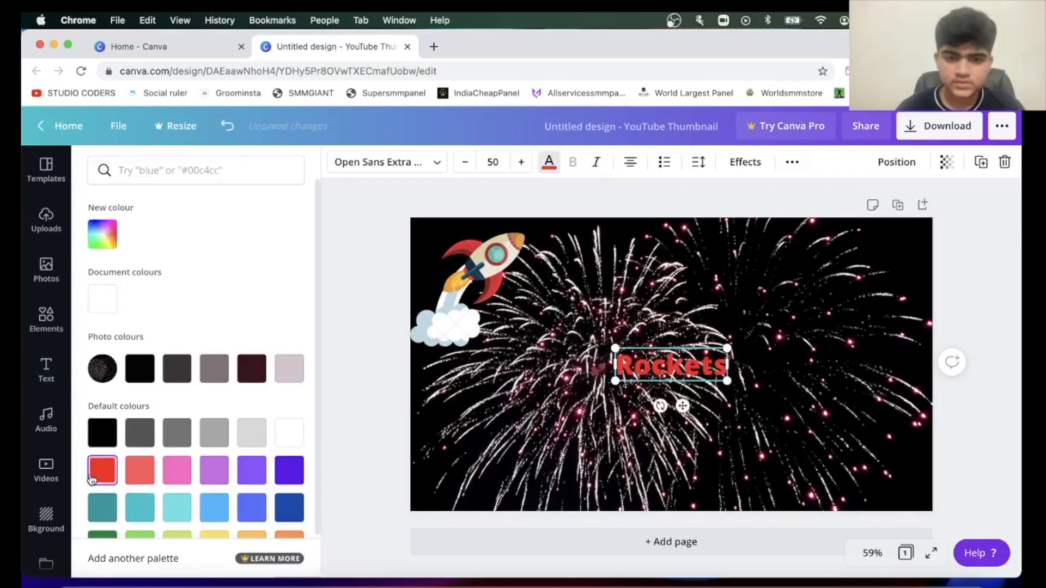
Try blue and yellow on the "Rockets" heading, and settle on orange from the default colours.
{"action": "left_click", "coordinate": [289, 506]}
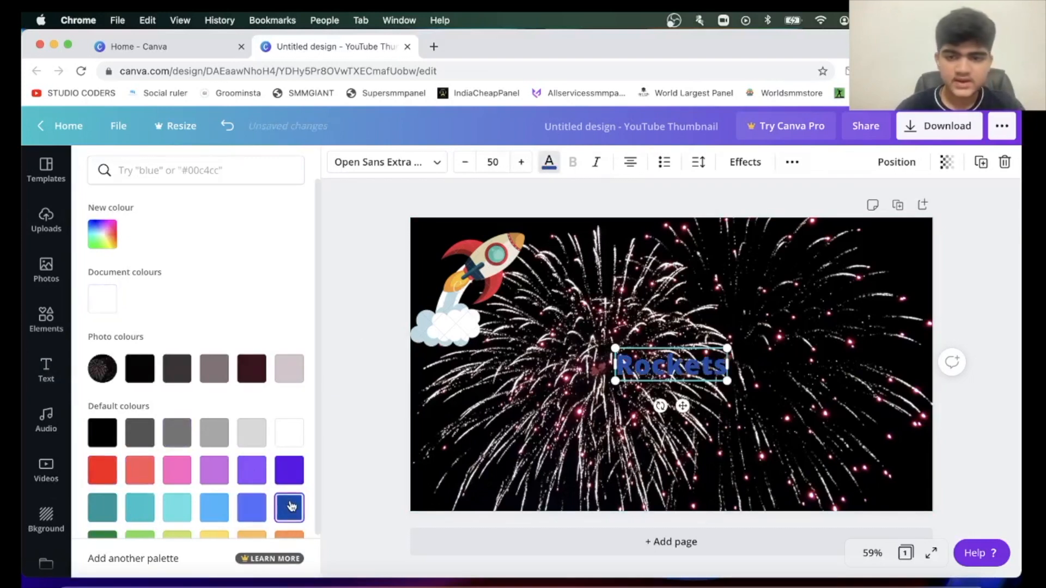
{"action": "scroll", "coordinate": [291, 506], "scroll_direction": "down", "scroll_amount": 2}
{"action": "left_click", "coordinate": [217, 495]}
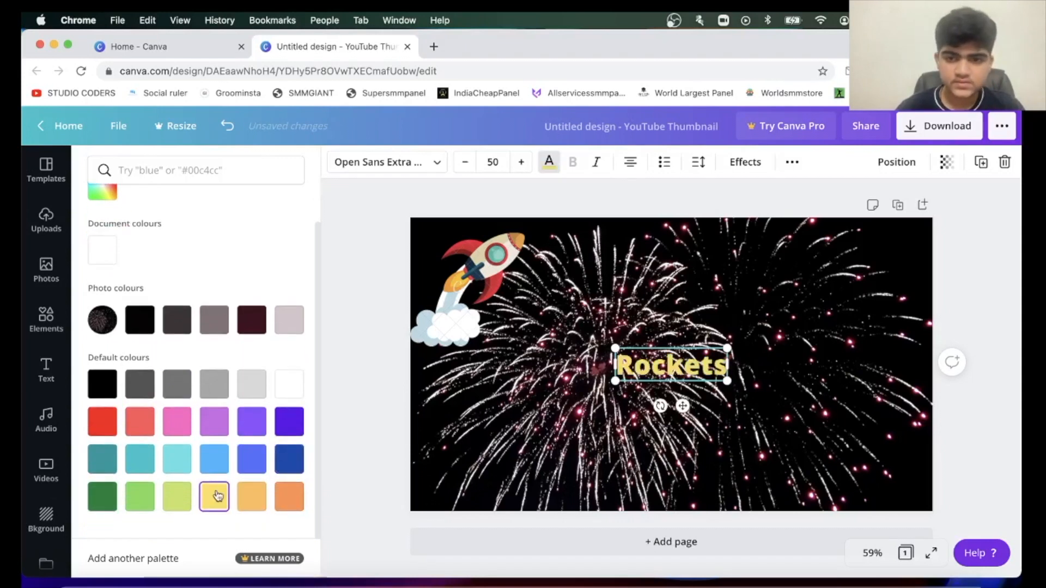
{"action": "left_click", "coordinate": [289, 497]}
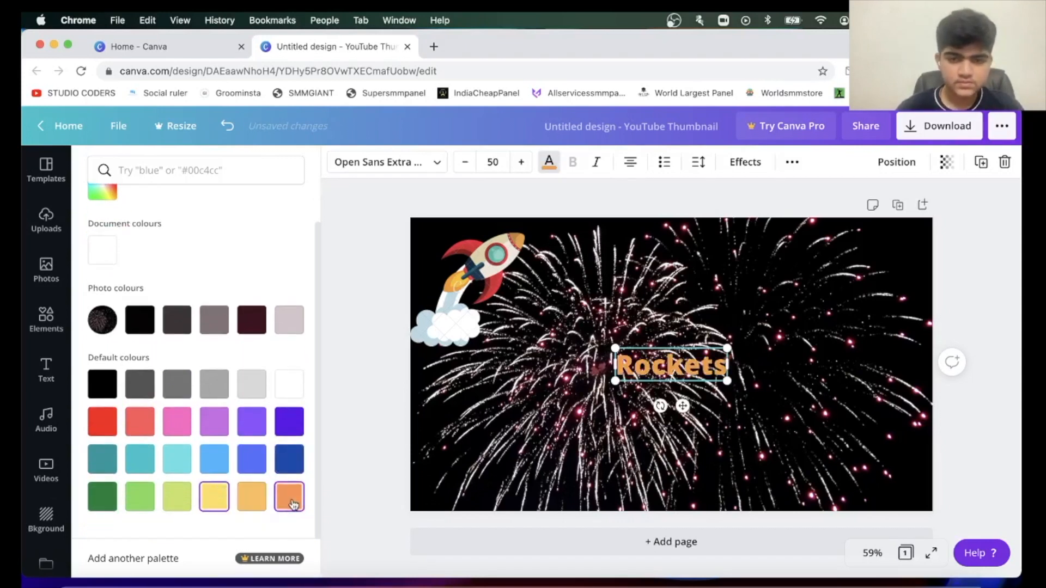
Enlarge the "Rockets" heading to font size 106 and place it at the centre of the thumbnail.
{"action": "left_click_drag", "start_coordinate": [616, 348], "coordinate": [489, 312]}
{"action": "left_click_drag", "start_coordinate": [587, 333], "coordinate": [718, 348]}
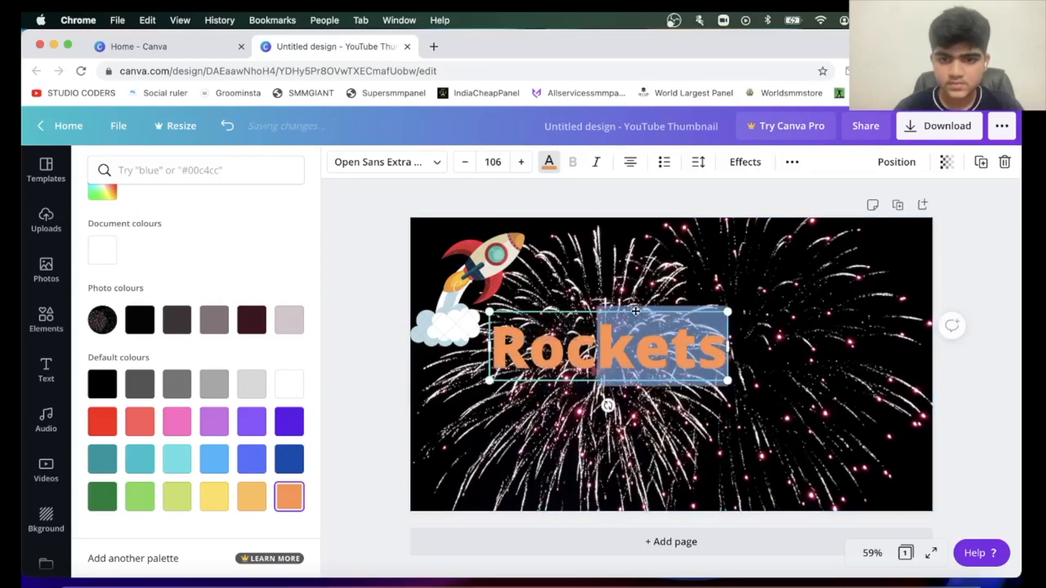
{"action": "left_click_drag", "start_coordinate": [635, 311], "coordinate": [690, 329]}
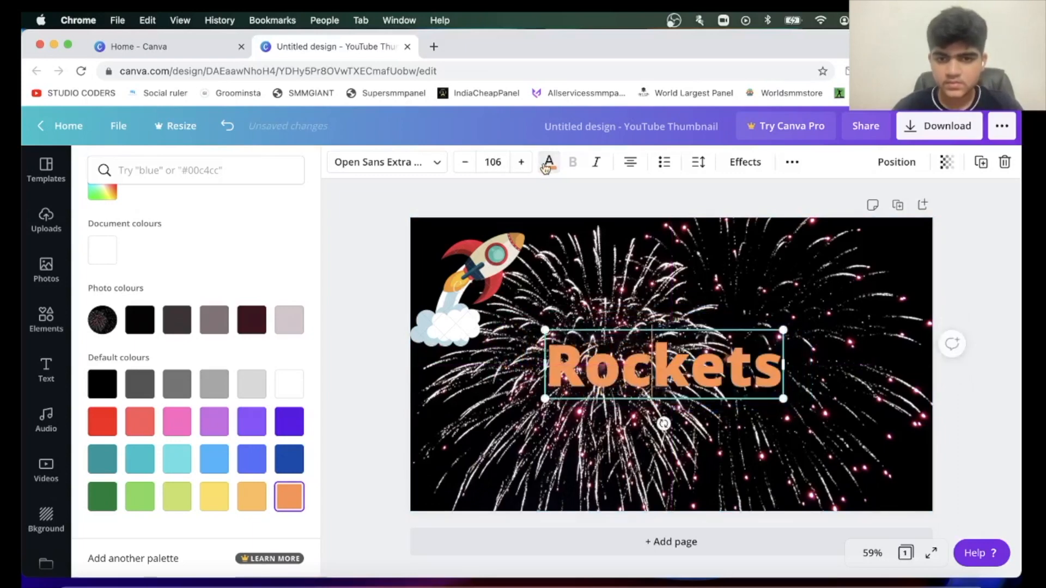
Search the fonts for "cursive", try the results including a Pro font, and apply Brusher to the heading.
{"action": "left_click", "coordinate": [396, 163]}
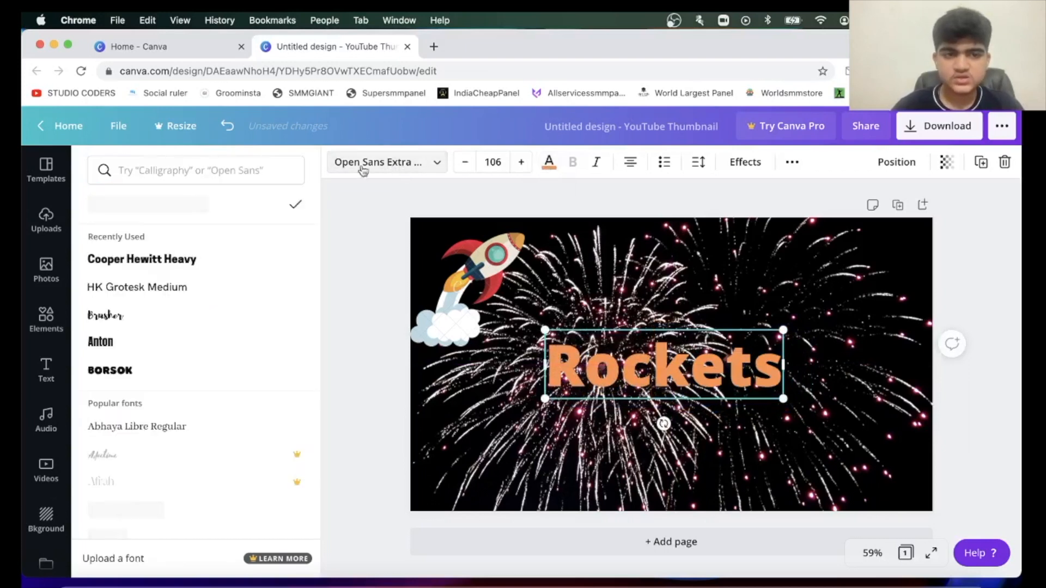
{"action": "left_click", "coordinate": [135, 169]}
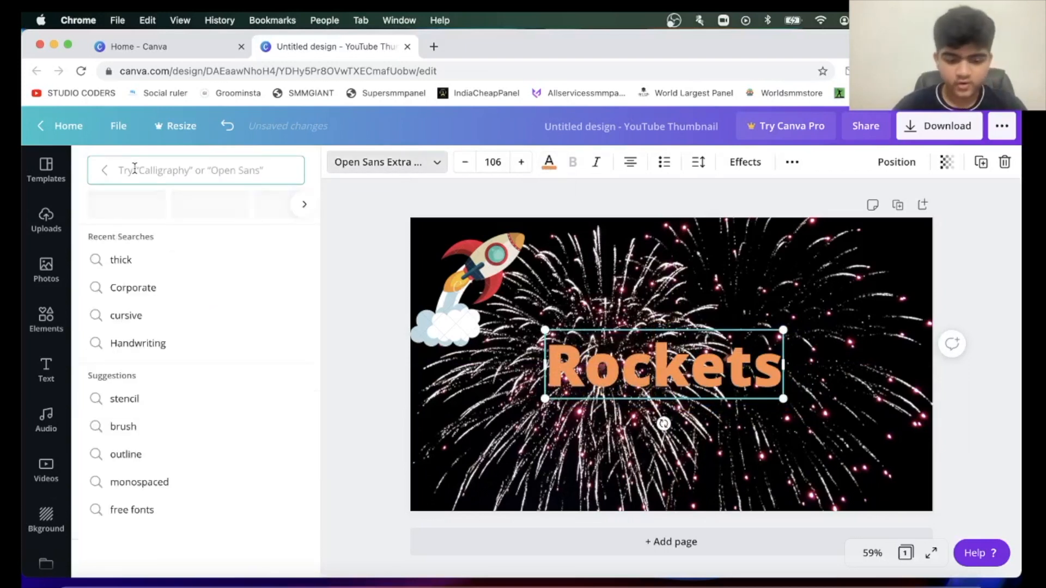
{"action": "type", "text": "c"}
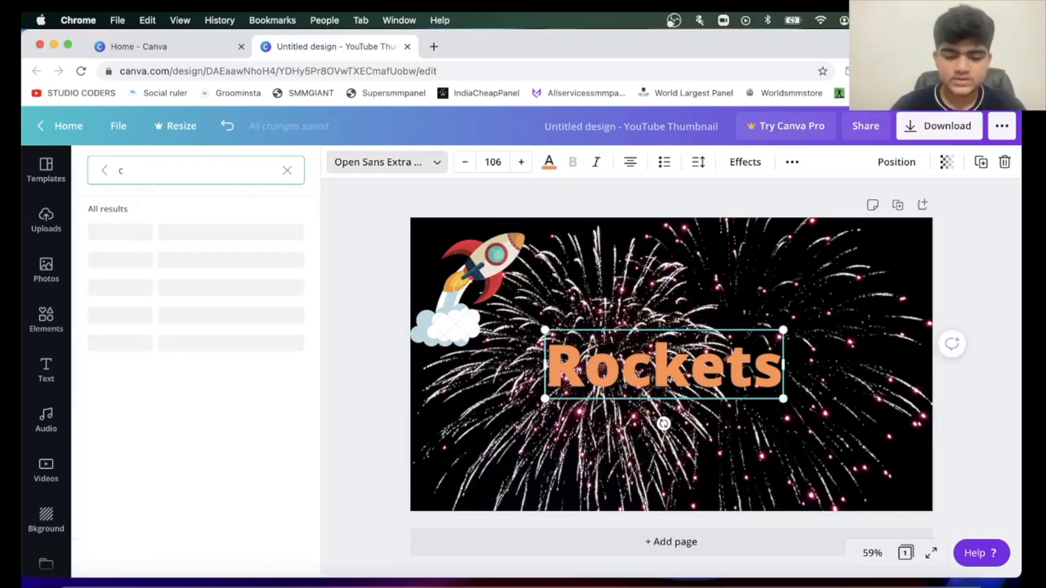
{"action": "type", "text": "ursive"}
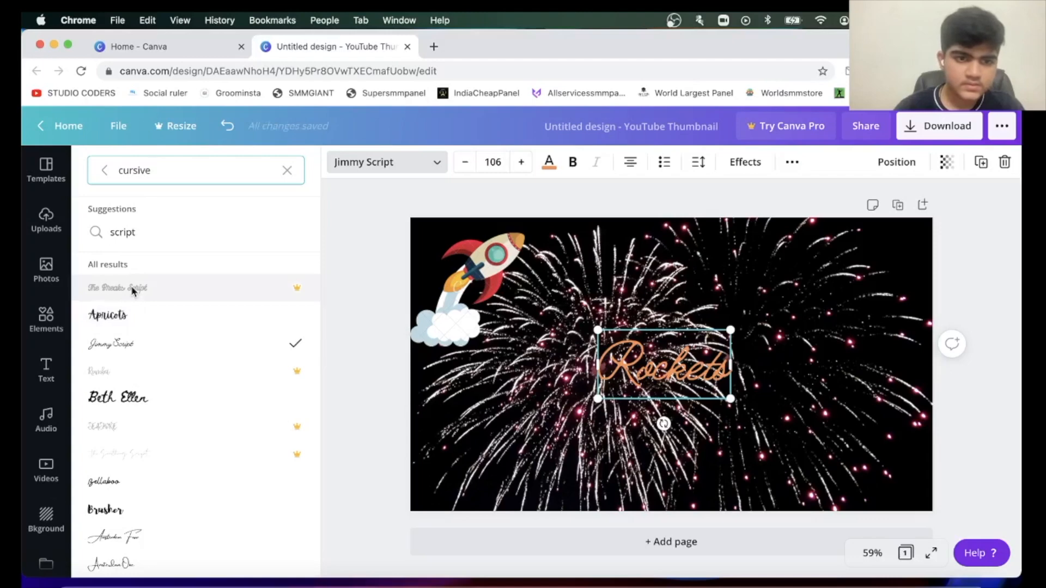
{"action": "left_click", "coordinate": [296, 293]}
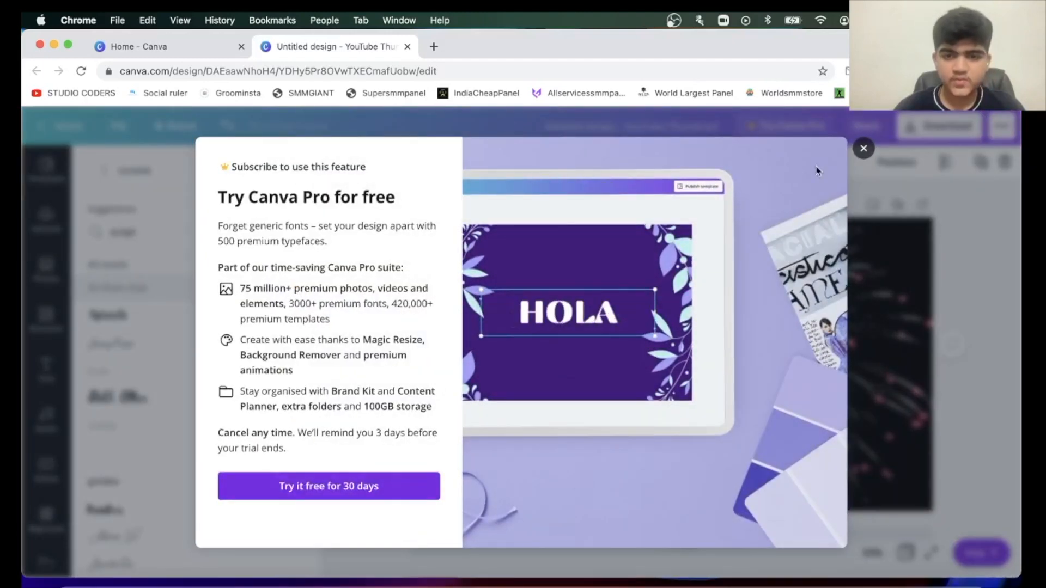
{"action": "left_click", "coordinate": [863, 148]}
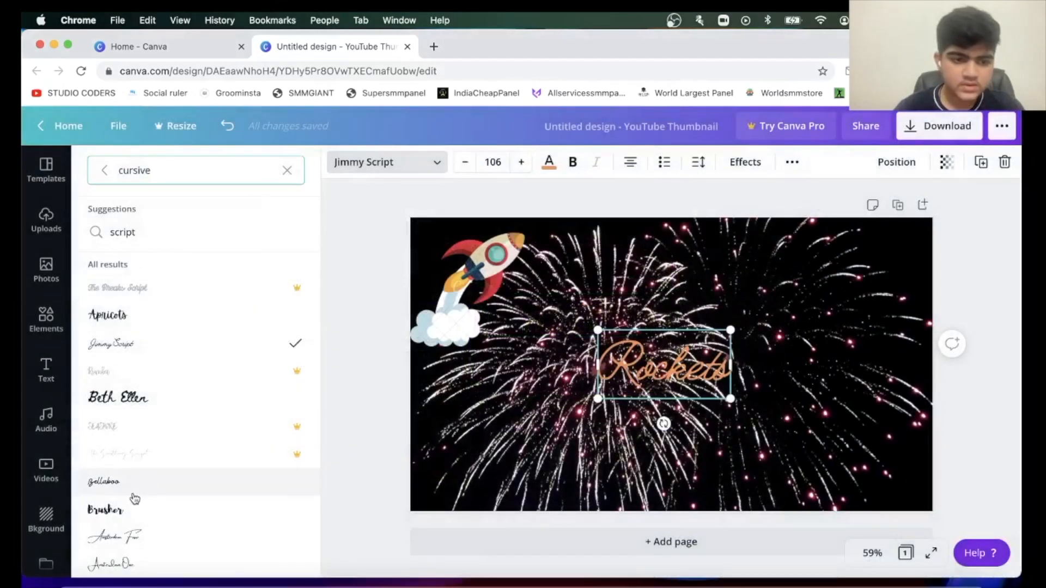
{"action": "left_click", "coordinate": [133, 493]}
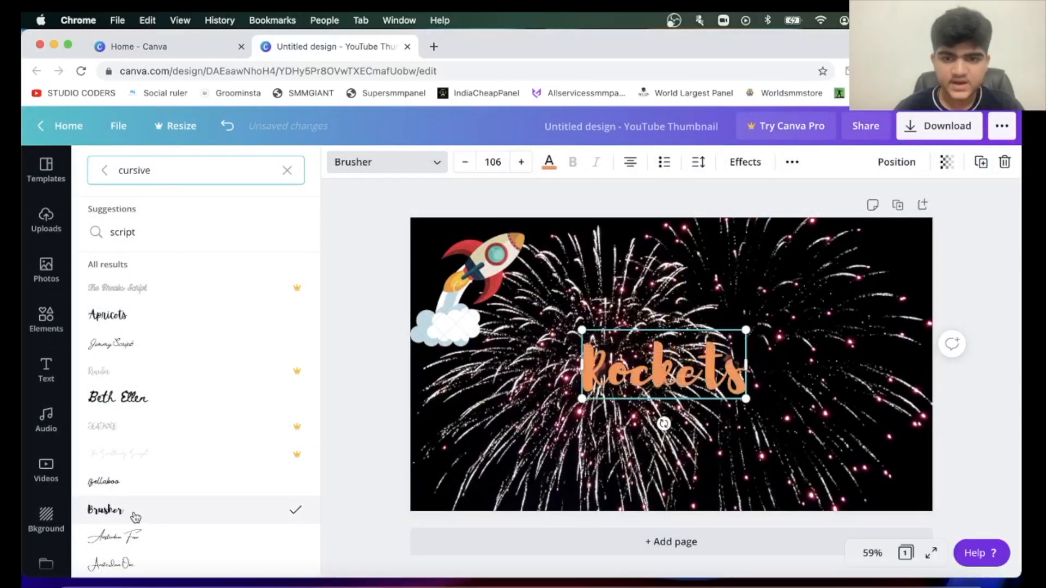
Clear the heading's text and re-enter it as "Rockets".
{"action": "left_click", "coordinate": [679, 424]}
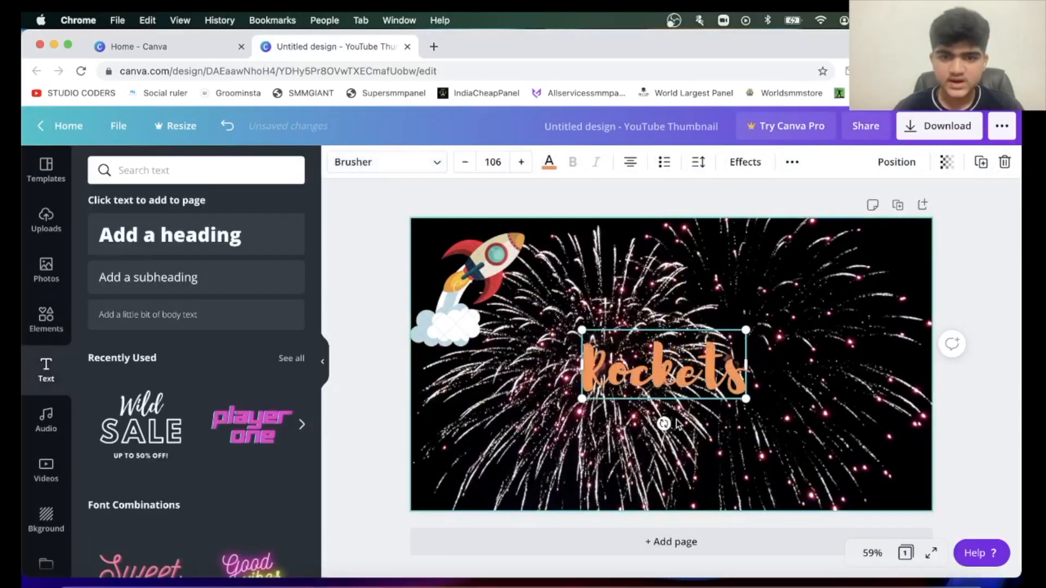
{"action": "left_click", "coordinate": [677, 424]}
{"action": "left_click", "coordinate": [691, 385]}
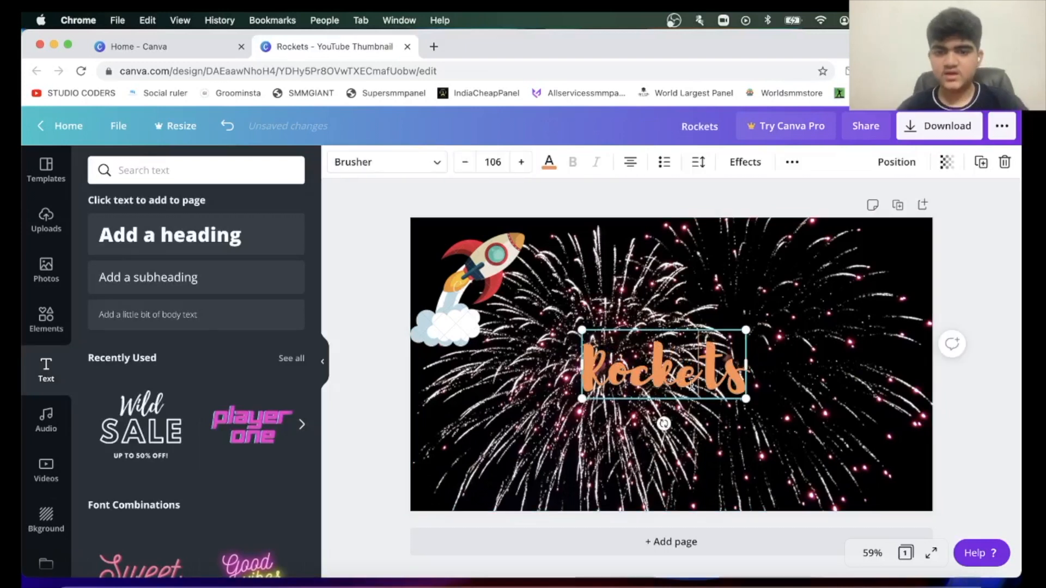
{"action": "key", "text": "BackSpace"}
{"action": "key", "text": "BackSpace"}
{"action": "key", "text": "BackSpace"}
{"action": "key", "text": "BackSpace"}
{"action": "key", "text": "BackSpace"}
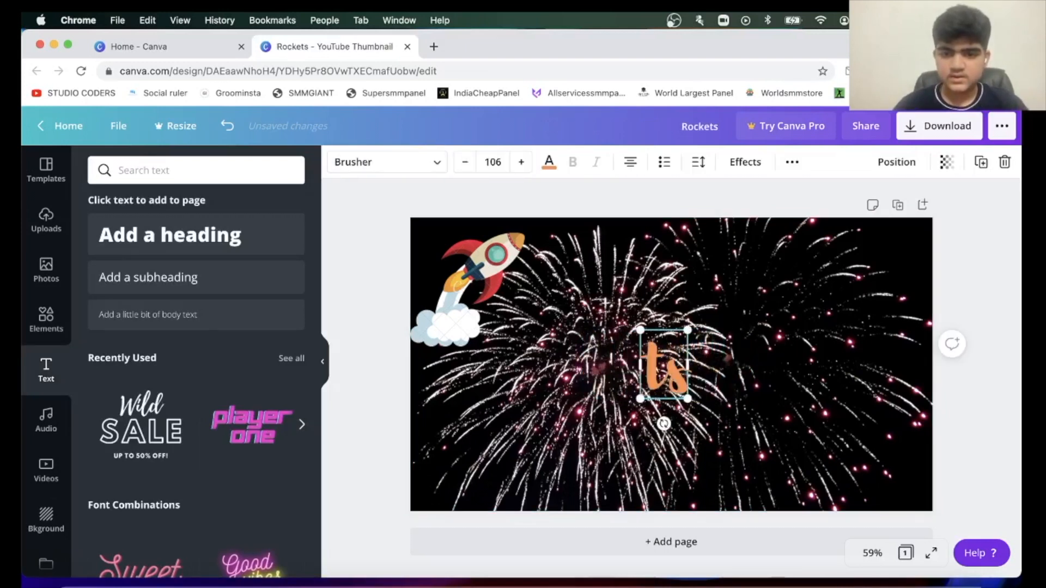
{"action": "key", "text": "BackSpace"}
{"action": "key", "text": "BackSpace"}
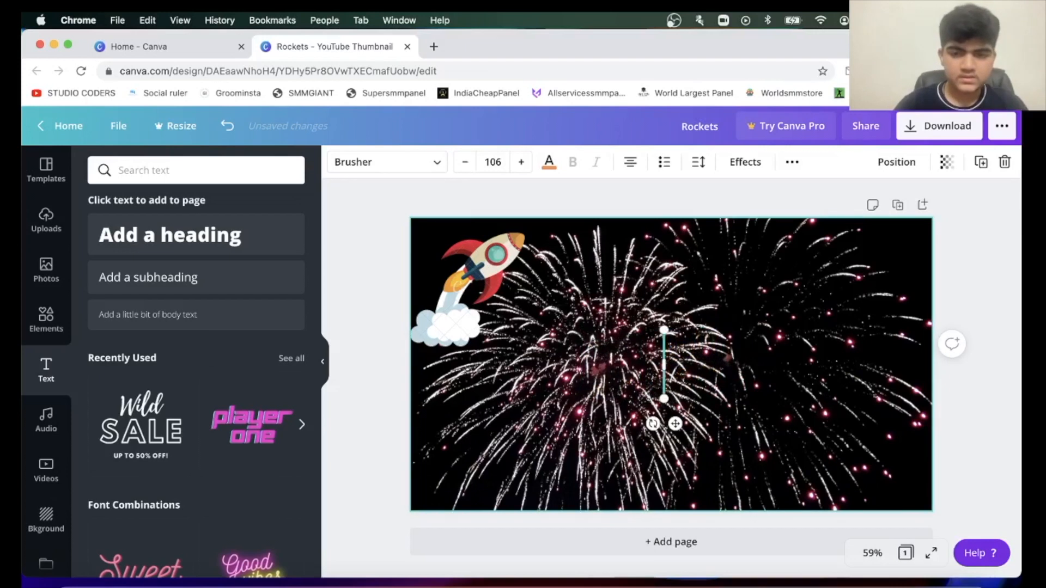
{"action": "type", "text": "Rockets"}
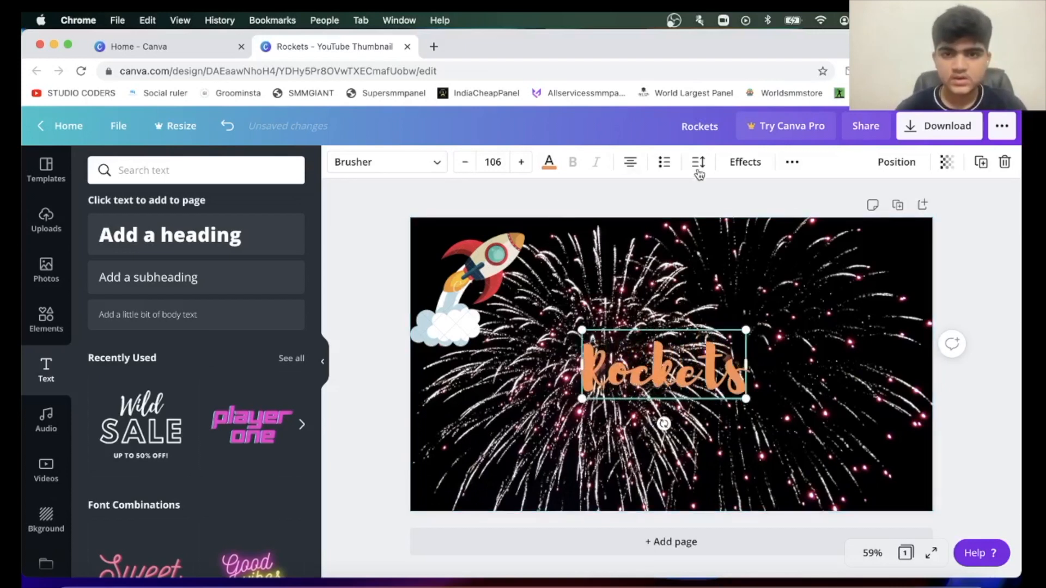
Try the Glitch, Neon, Curve, Echo, Lift and Shadow text effects on the heading, and apply Splice.
{"action": "left_click", "coordinate": [745, 162]}
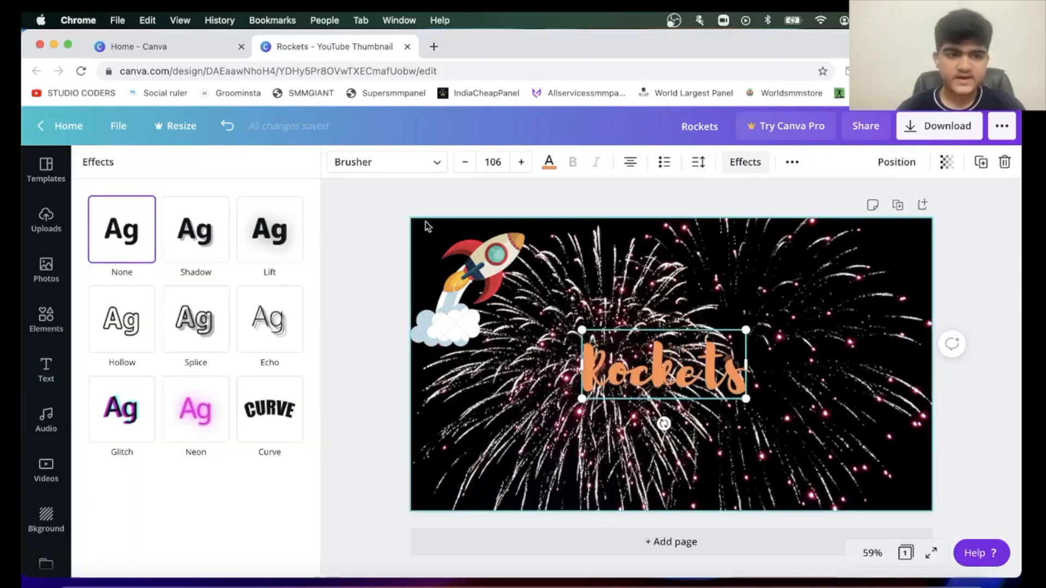
{"action": "left_click", "coordinate": [126, 419]}
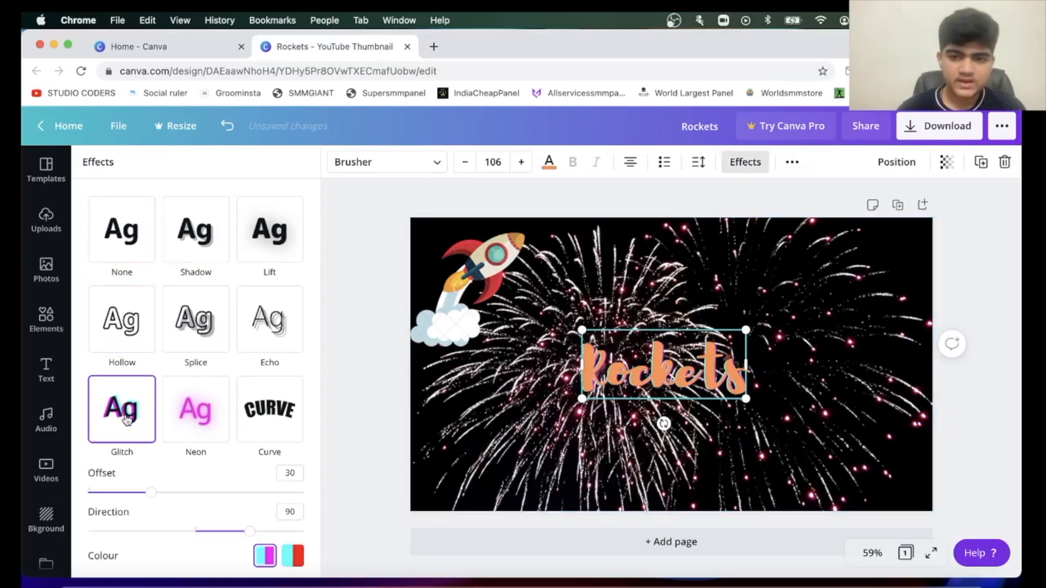
{"action": "left_click", "coordinate": [192, 411]}
{"action": "left_click", "coordinate": [275, 412]}
{"action": "left_click", "coordinate": [281, 338]}
{"action": "left_click", "coordinate": [273, 271]}
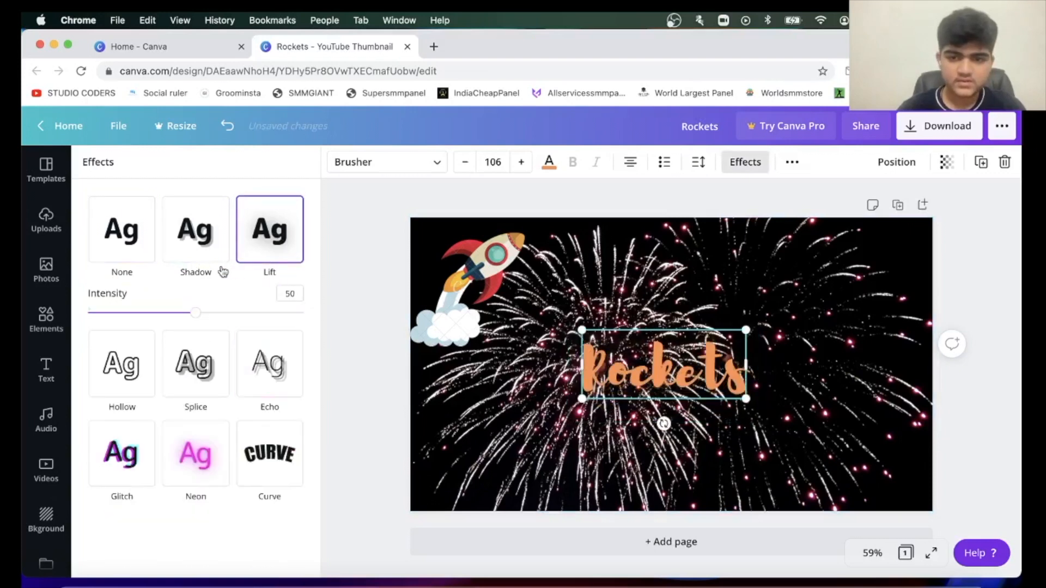
{"action": "left_click", "coordinate": [215, 271]}
{"action": "left_click", "coordinate": [153, 258]}
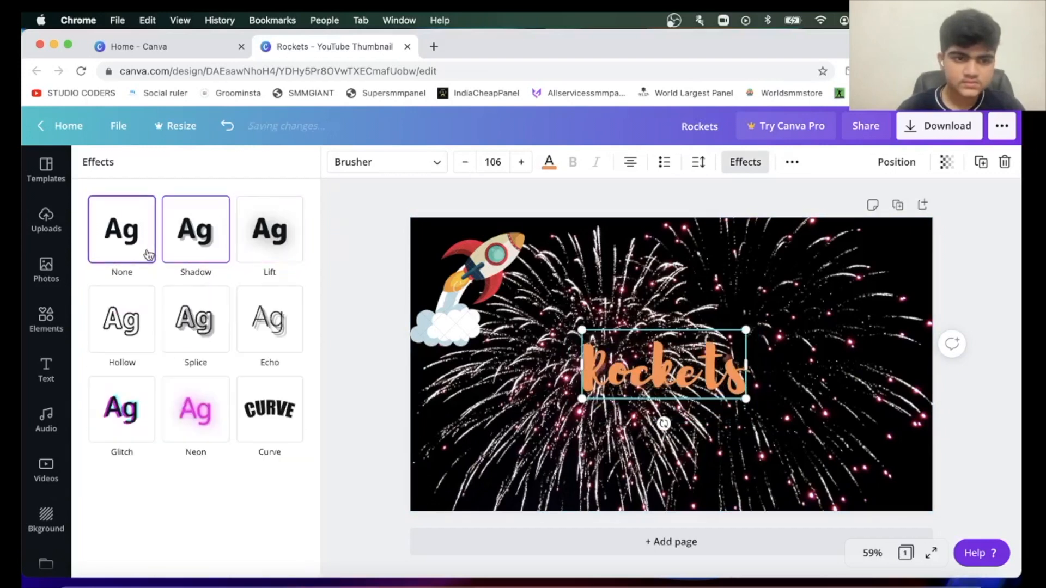
{"action": "left_click", "coordinate": [191, 344]}
{"action": "left_click", "coordinate": [473, 466]}
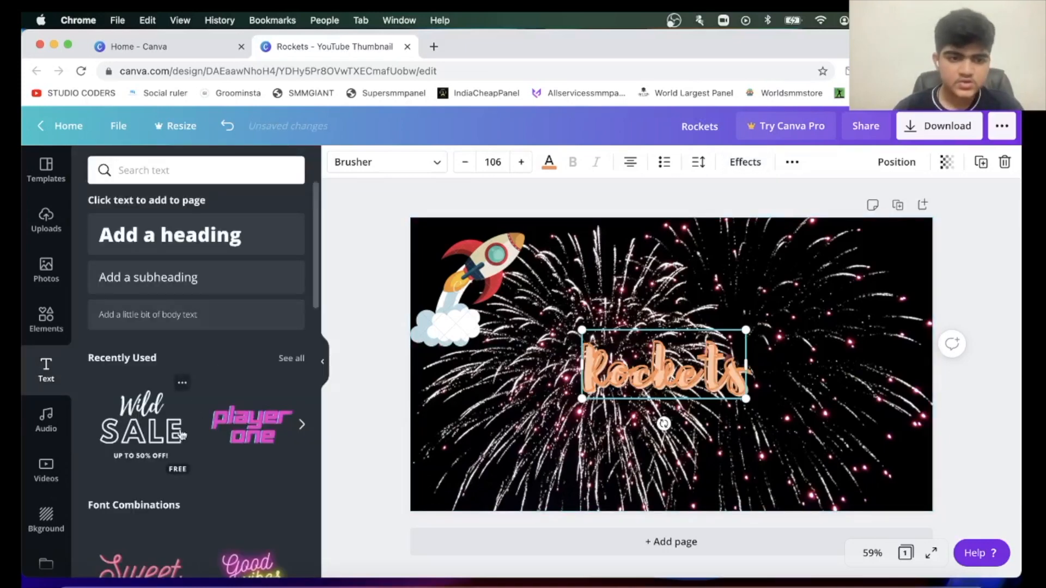
Browse the font combinations, videos, audio, backgrounds and rocket elements available for the thumbnail.
{"action": "scroll", "coordinate": [183, 433], "scroll_direction": "down", "scroll_amount": 10}
{"action": "scroll", "coordinate": [183, 430], "scroll_direction": "up", "scroll_amount": 3}
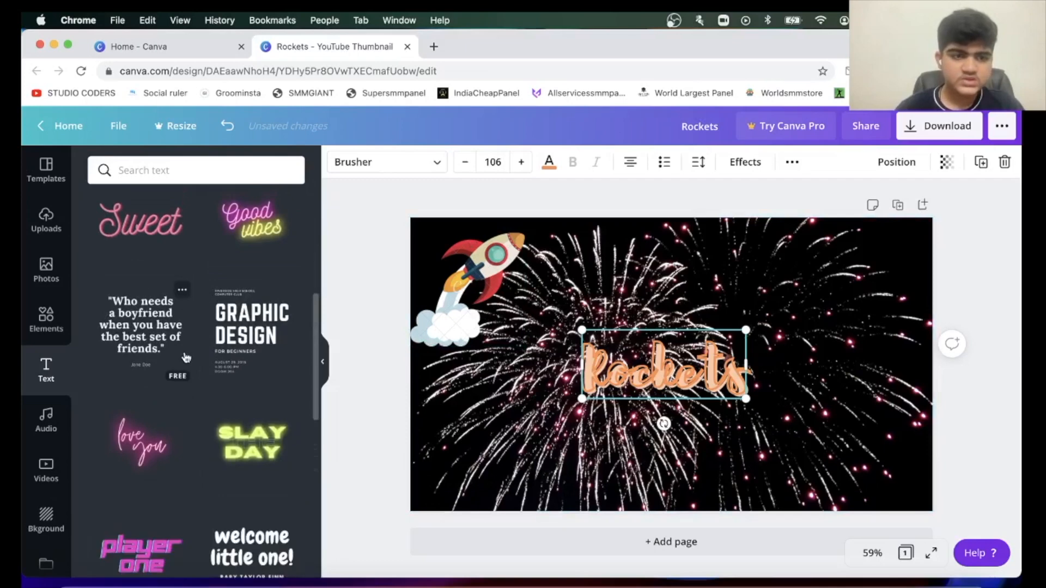
{"action": "scroll", "coordinate": [185, 357], "scroll_direction": "down", "scroll_amount": 10}
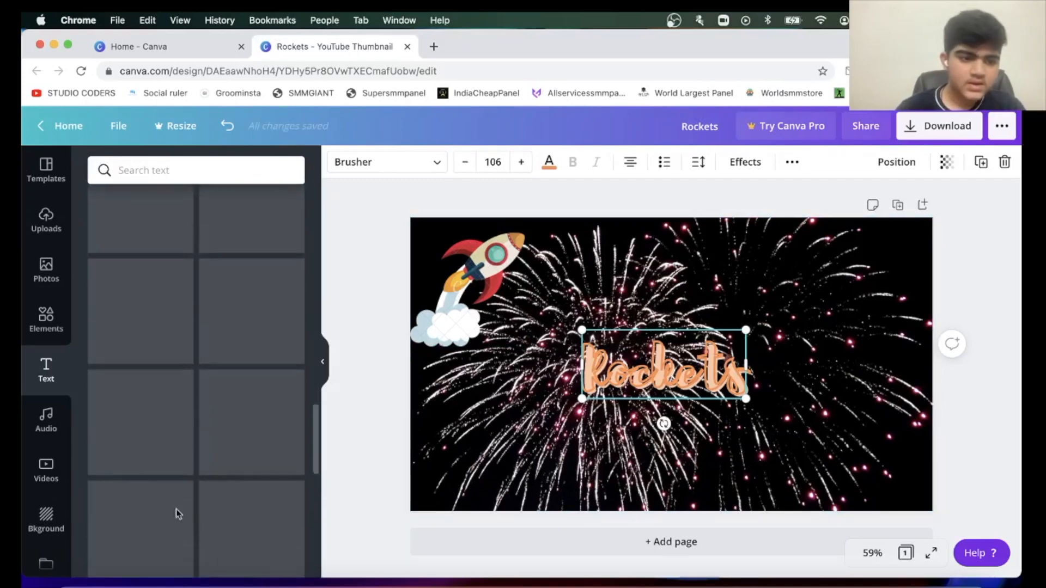
{"action": "left_click", "coordinate": [46, 467]}
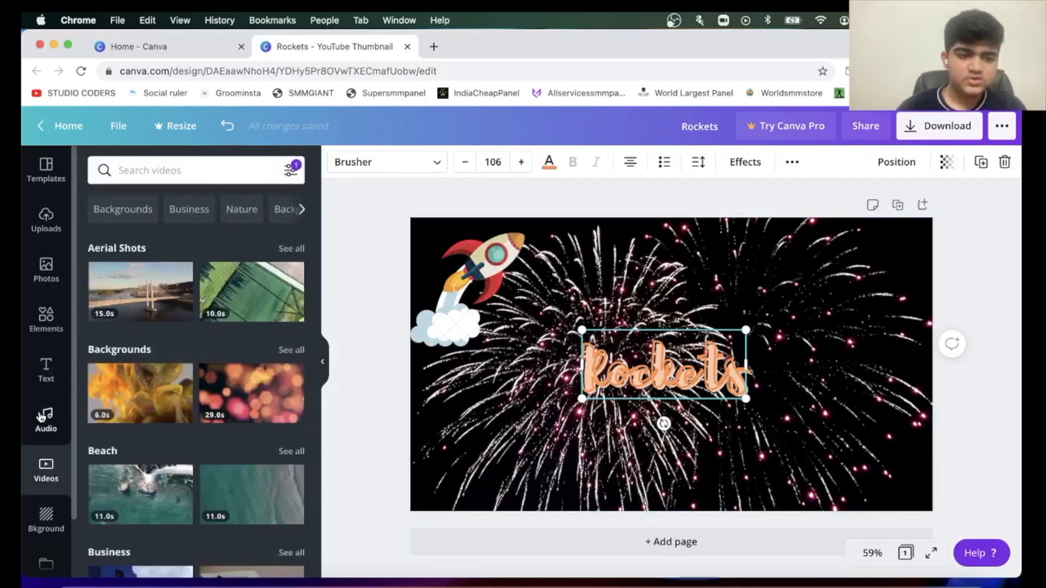
{"action": "left_click", "coordinate": [45, 420]}
{"action": "left_click", "coordinate": [49, 525]}
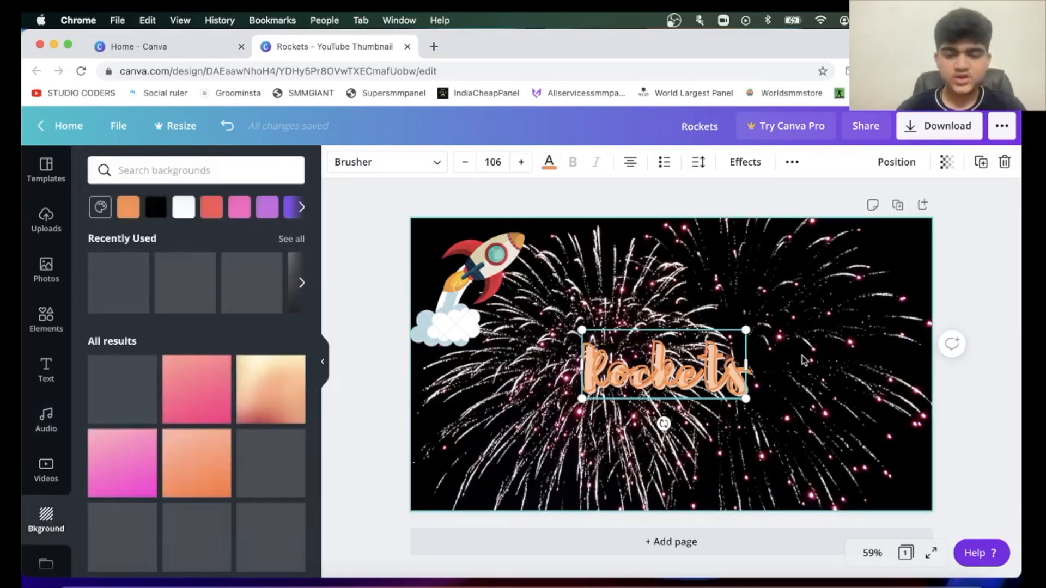
{"action": "scroll", "coordinate": [217, 462], "scroll_direction": "down", "scroll_amount": 10}
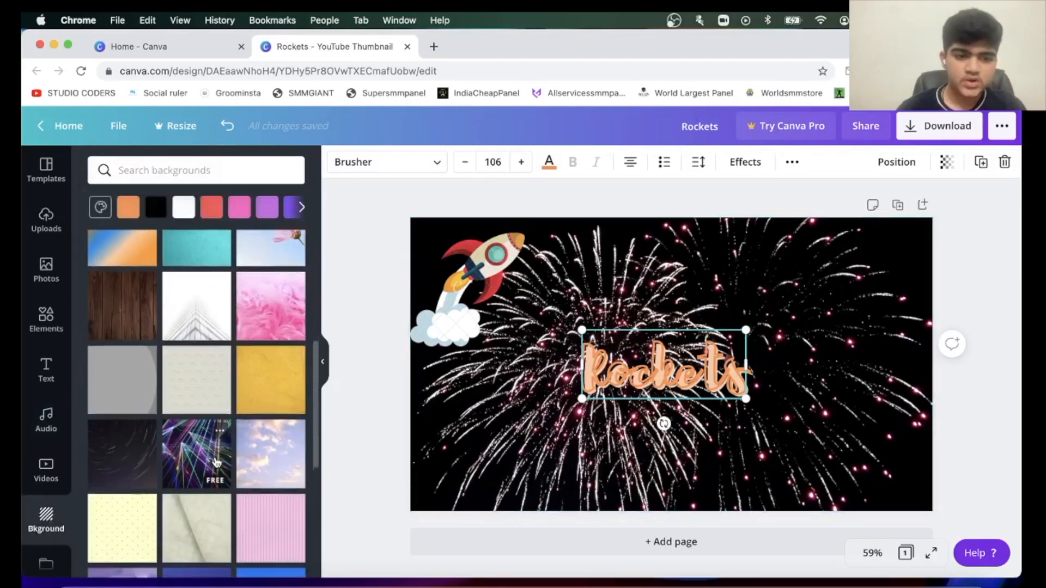
{"action": "scroll", "coordinate": [217, 462], "scroll_direction": "down", "scroll_amount": 5}
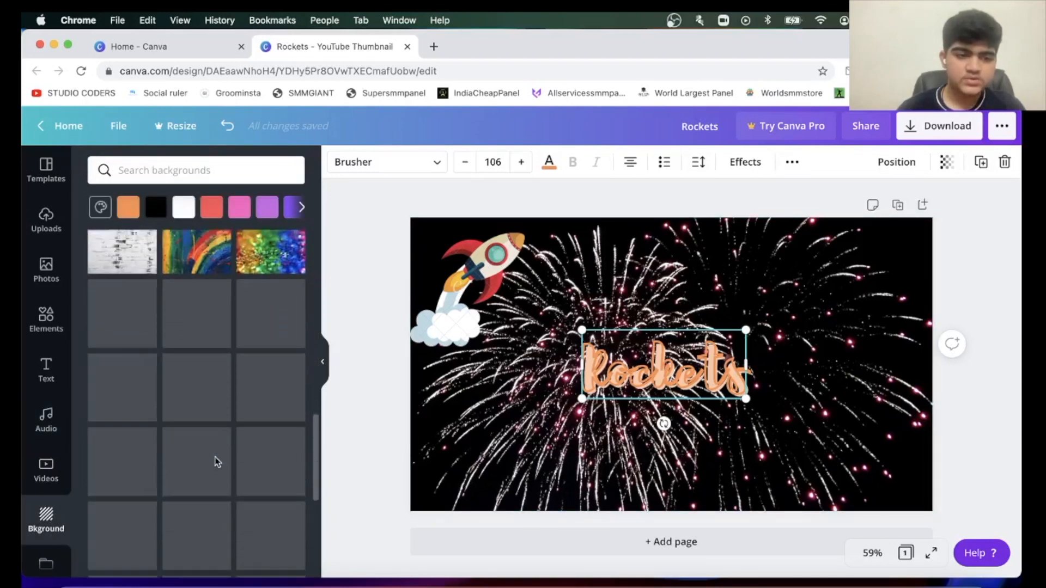
{"action": "scroll", "coordinate": [60, 478], "scroll_direction": "down", "scroll_amount": 2}
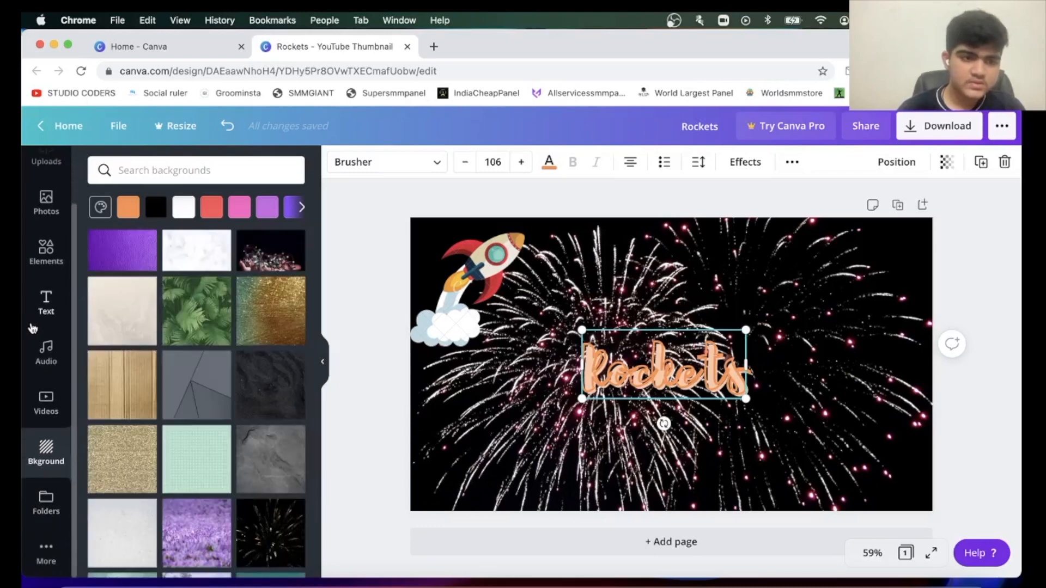
{"action": "scroll", "coordinate": [47, 318], "scroll_direction": "up", "scroll_amount": 2}
{"action": "left_click", "coordinate": [46, 316]}
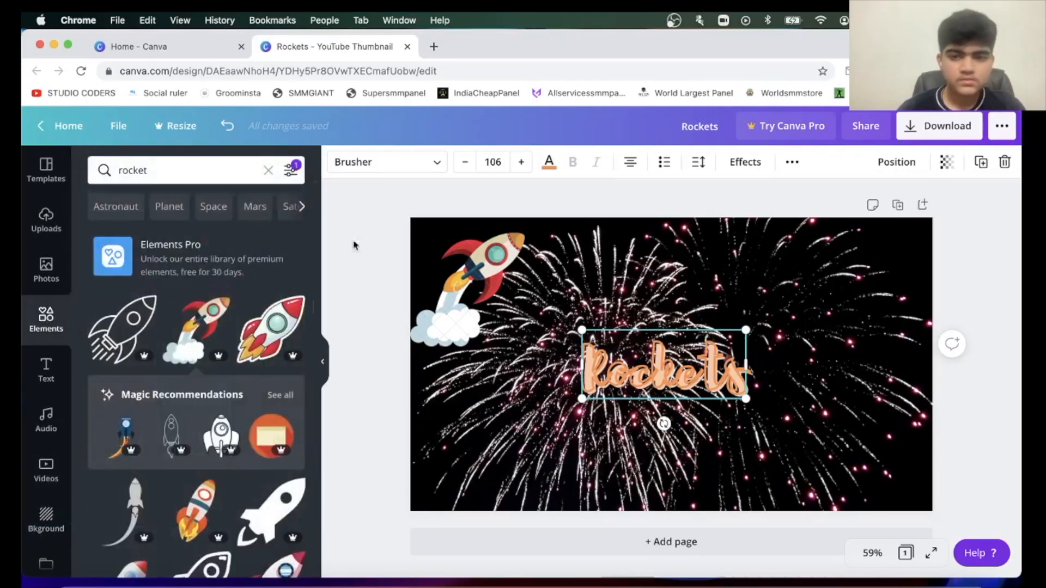
{"action": "left_click", "coordinate": [199, 164]}
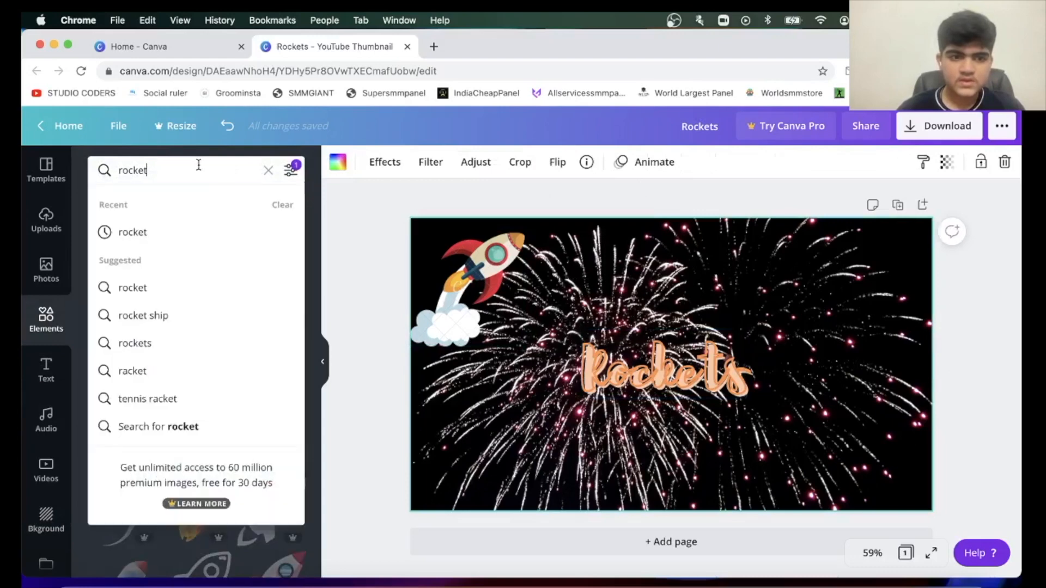
{"action": "left_click", "coordinate": [538, 428]}
Replace the fireworks background with the free dark star-trail background and select the "Rockets" heading.
{"action": "left_click", "coordinate": [45, 520]}
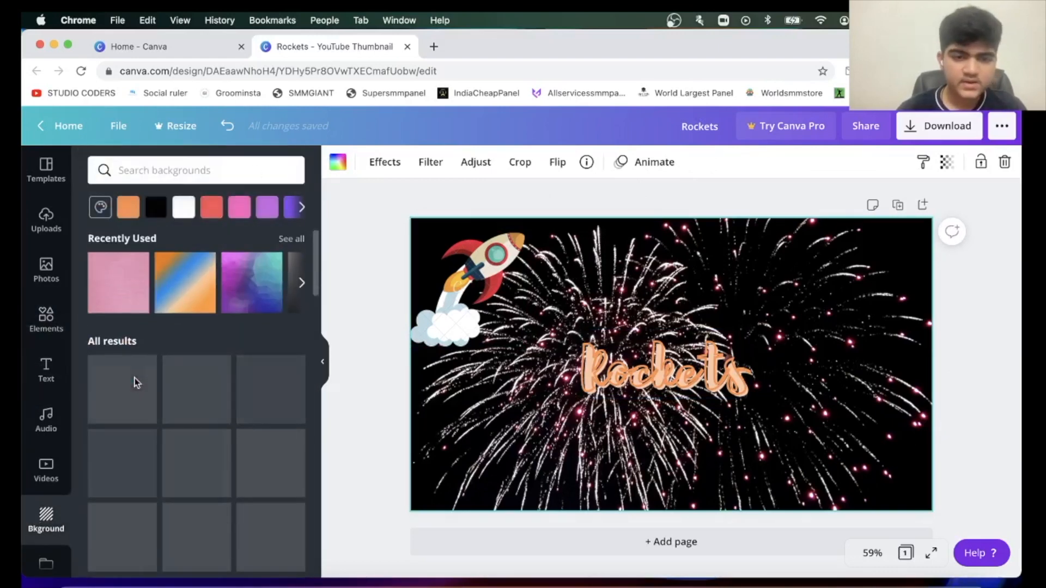
{"action": "scroll", "coordinate": [269, 507], "scroll_direction": "down", "scroll_amount": 10}
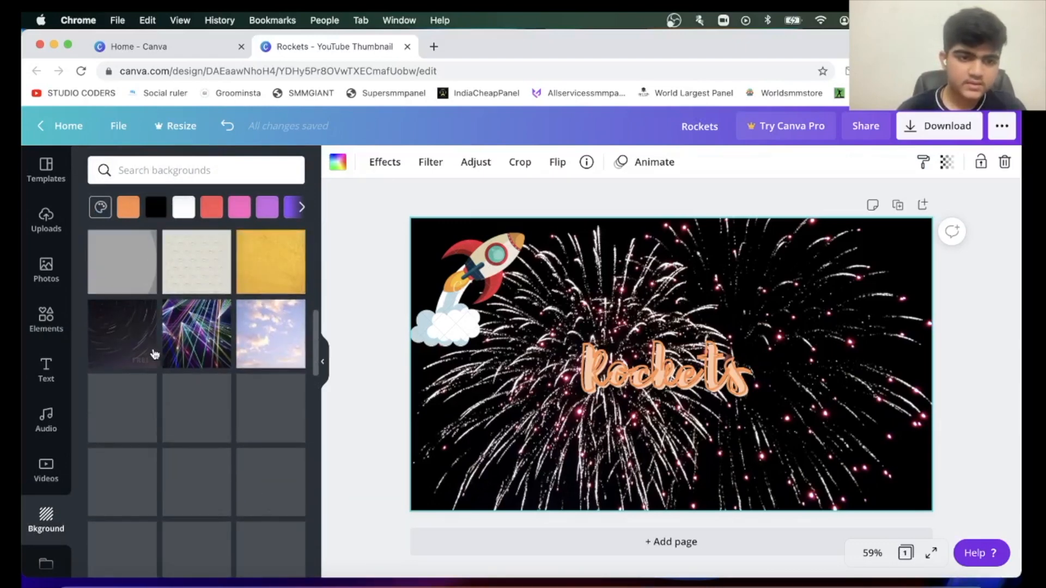
{"action": "left_click", "coordinate": [129, 339]}
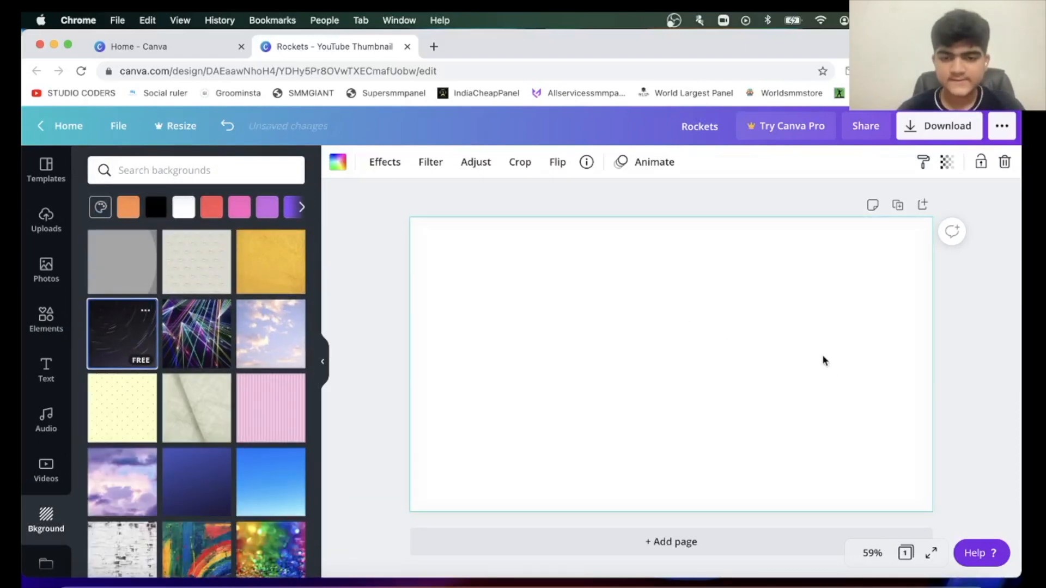
{"action": "left_click", "coordinate": [695, 382]}
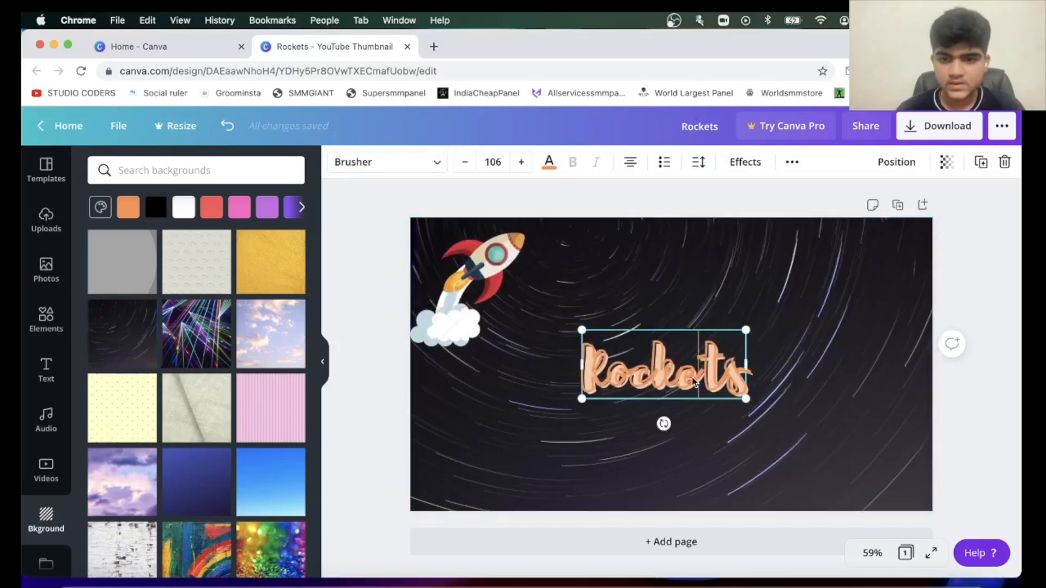
Apply the Echo text effect to the "Rockets" heading in place of Splice.
{"action": "left_click", "coordinate": [745, 162]}
{"action": "left_click", "coordinate": [270, 319]}
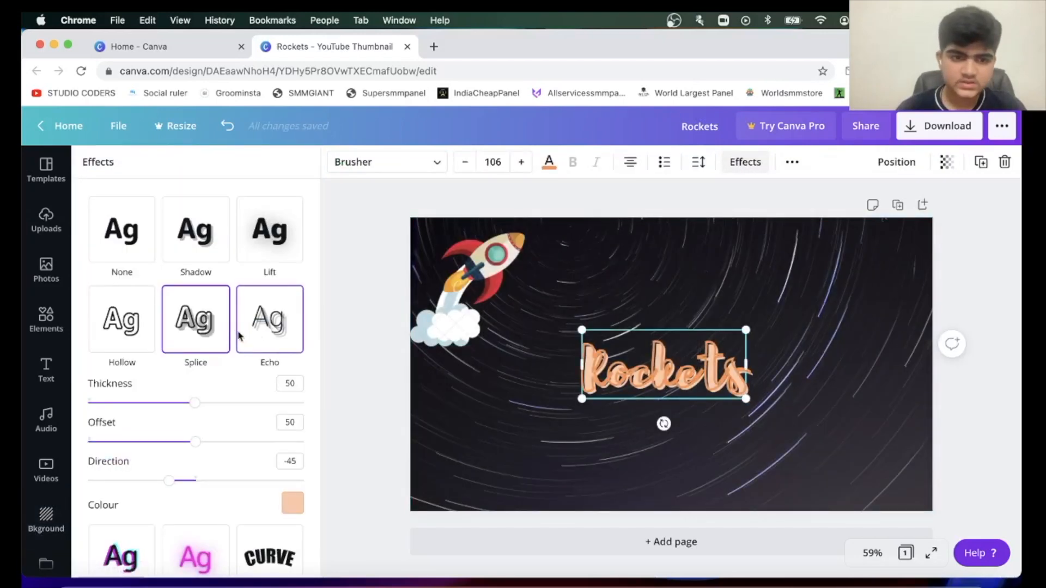
{"action": "left_click", "coordinate": [745, 163]}
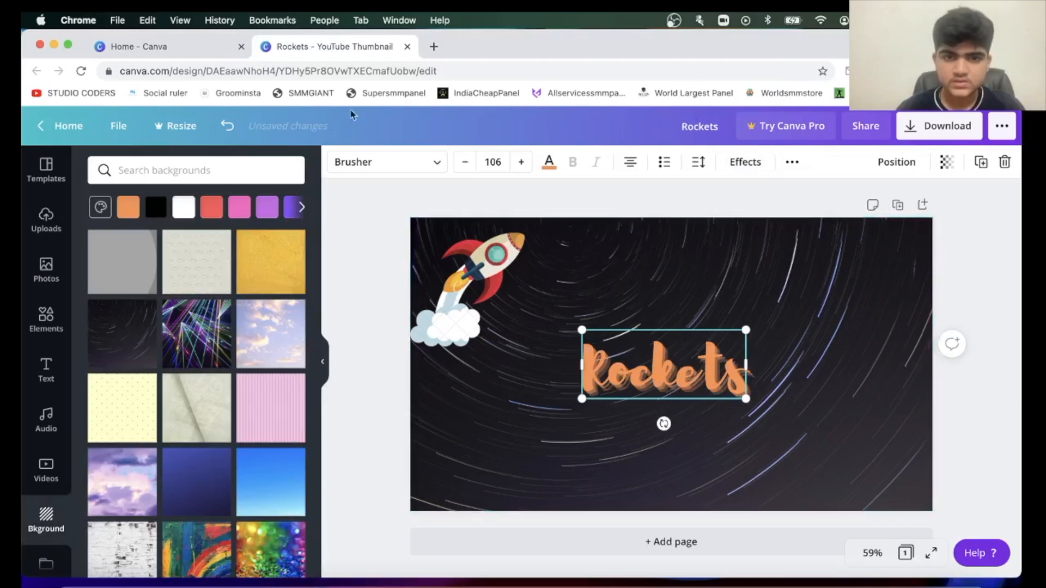
Replace the heading's text with "How to use Canva".
{"action": "left_click", "coordinate": [45, 221]}
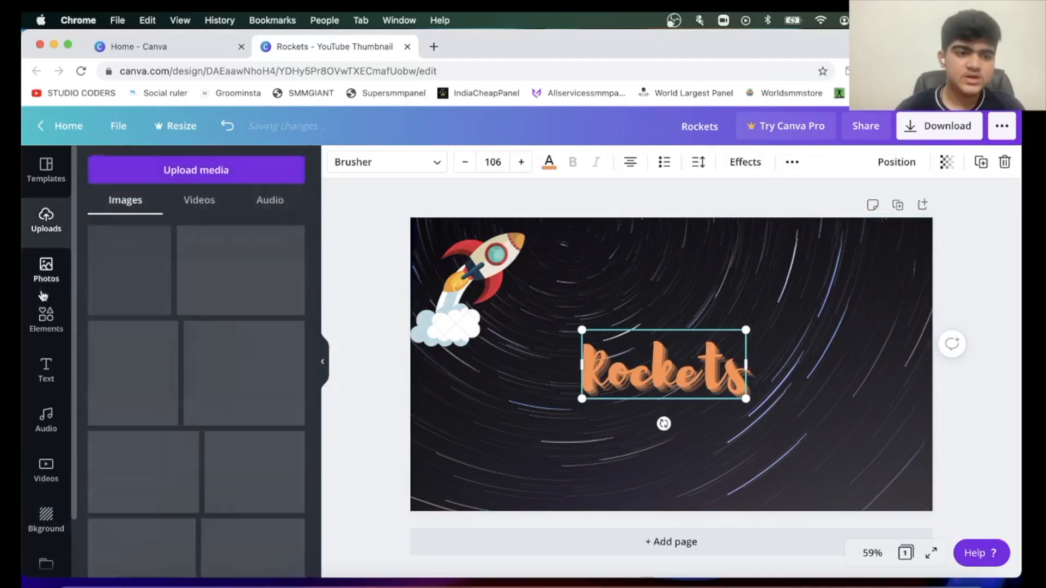
{"action": "left_click", "coordinate": [46, 317]}
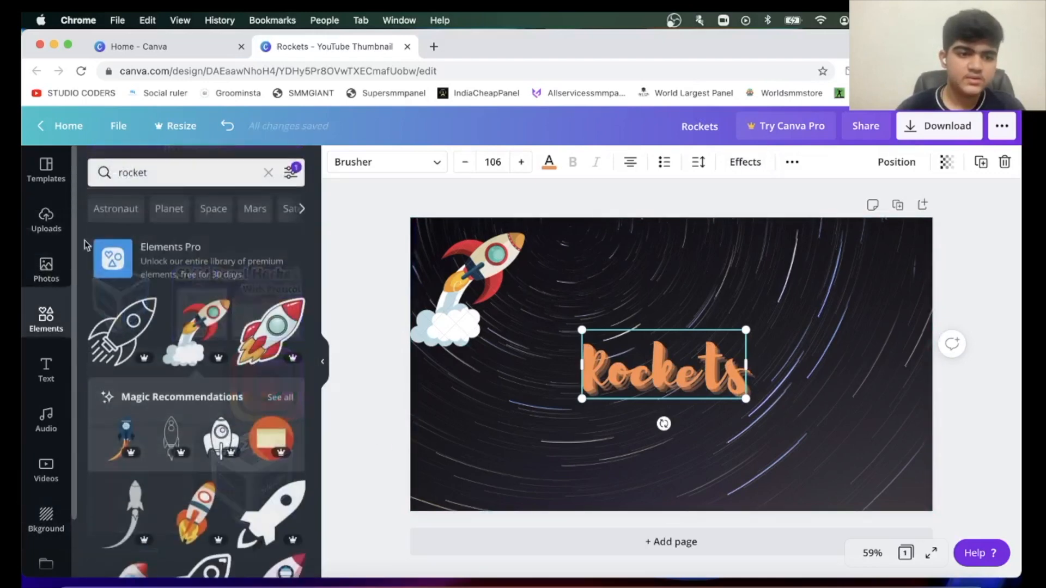
{"action": "double_click", "coordinate": [707, 380]}
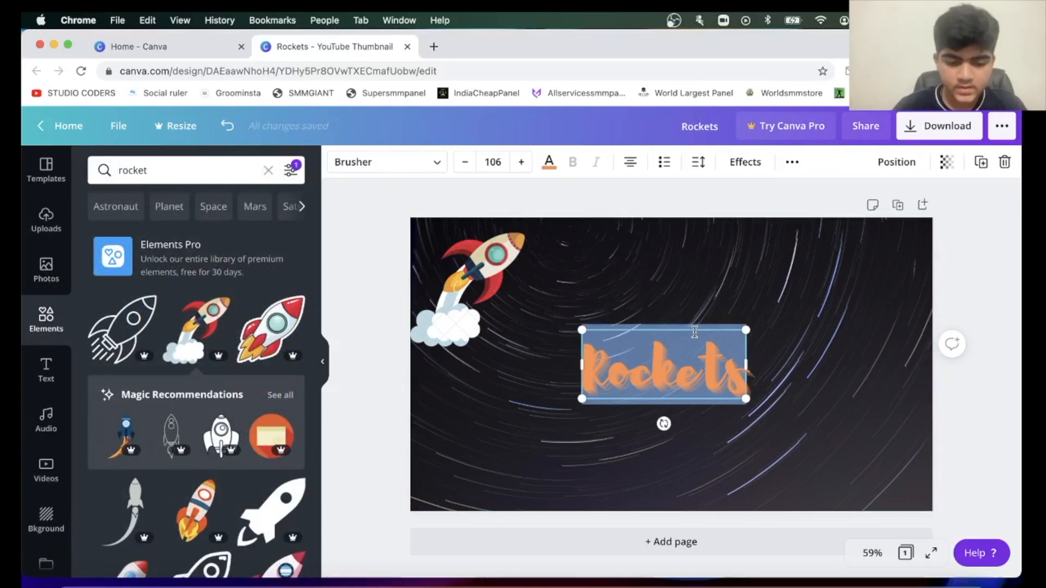
{"action": "type", "text": "How to"}
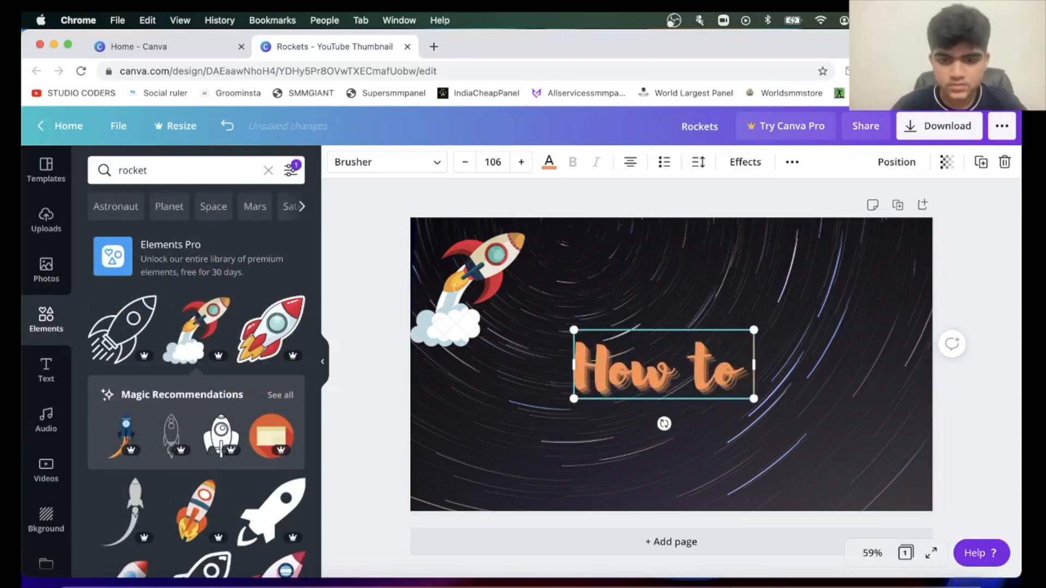
{"action": "type", "text": " use Canva"}
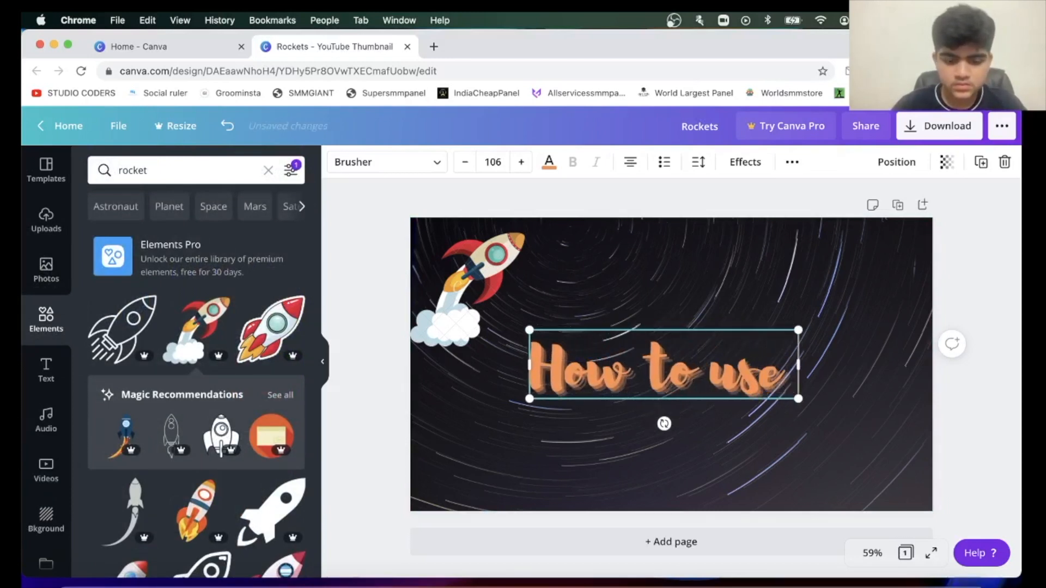
Align the "How to use Canva" heading to the middle and centre of the page.
{"action": "left_click", "coordinate": [621, 272]}
{"action": "left_click", "coordinate": [674, 359]}
{"action": "left_click_drag", "start_coordinate": [671, 373], "coordinate": [740, 238]}
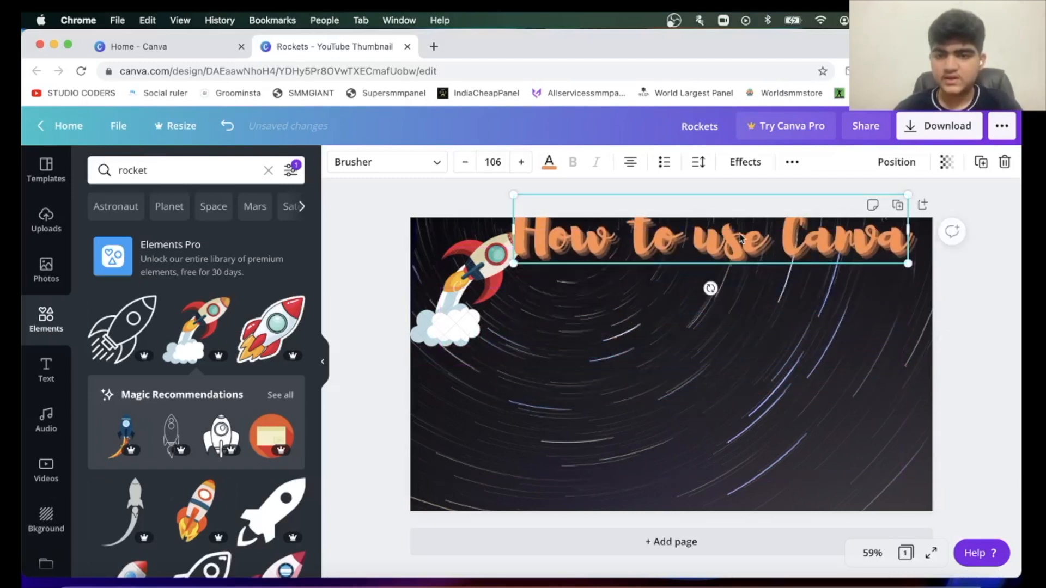
{"action": "left_click", "coordinate": [897, 164]}
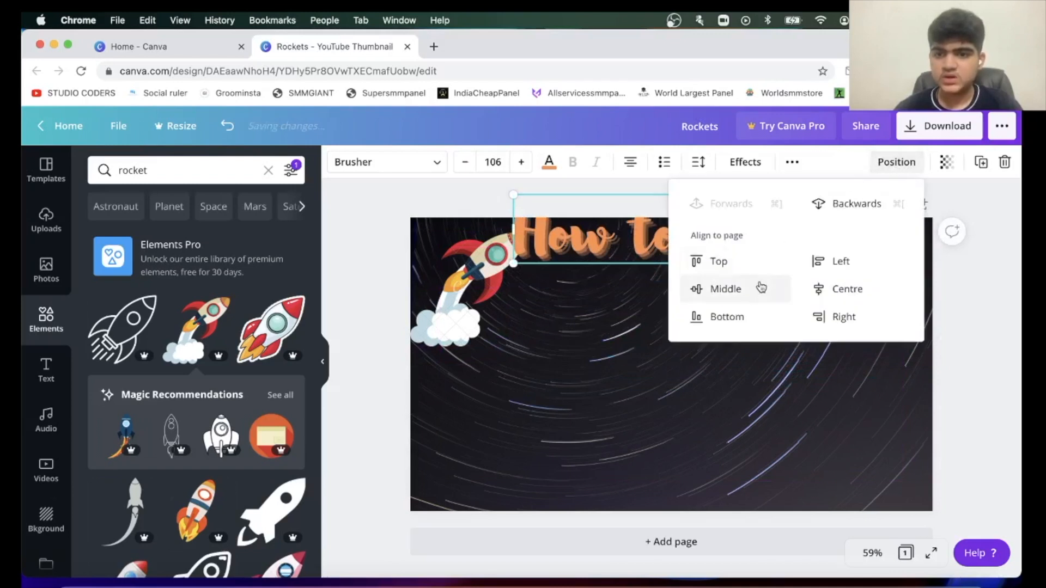
{"action": "left_click", "coordinate": [749, 292]}
{"action": "left_click", "coordinate": [838, 289]}
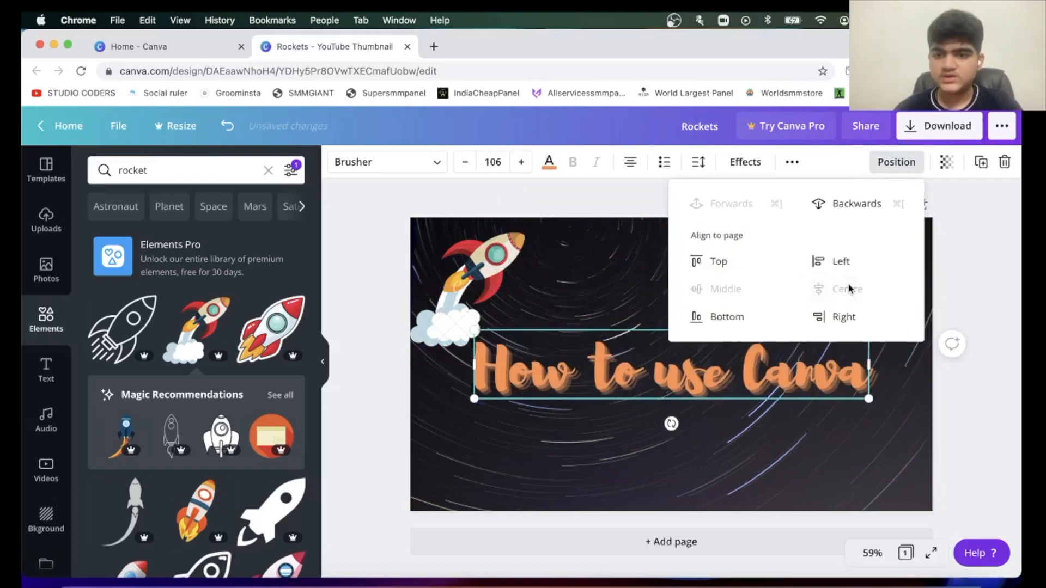
Delete the rocket illustration from the thumbnail.
{"action": "left_click", "coordinate": [542, 303]}
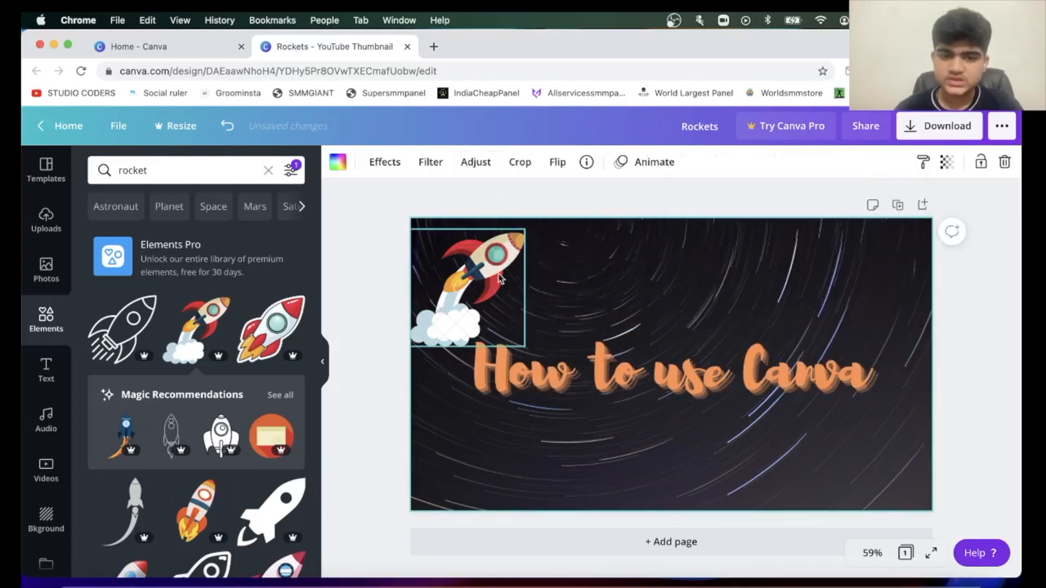
{"action": "left_click_drag", "start_coordinate": [479, 265], "coordinate": [549, 455]}
{"action": "key", "text": "Delete"}
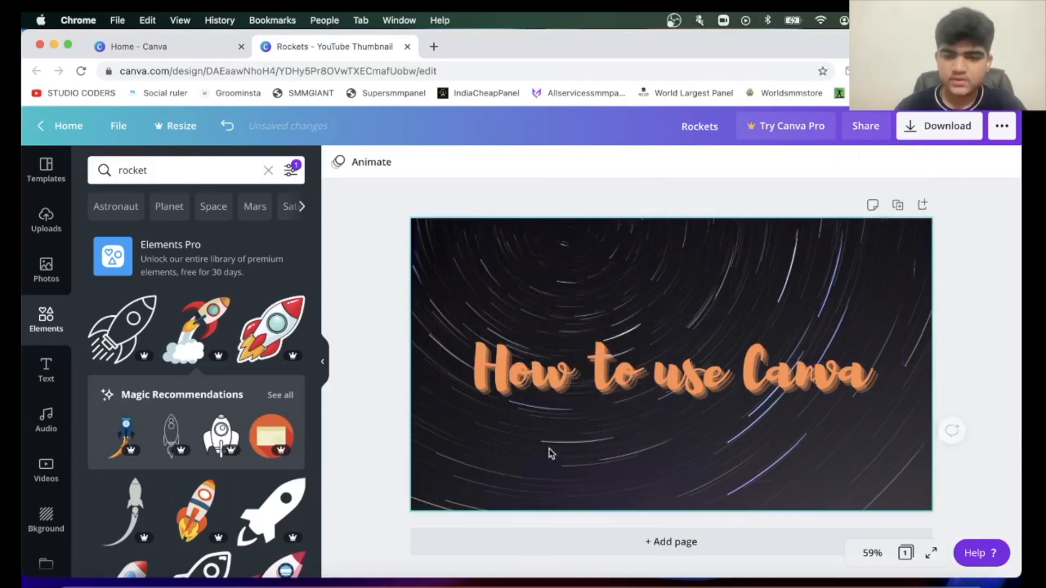
Filter the elements to free items only, without Pro, and search them for "canva".
{"action": "left_click", "coordinate": [291, 171]}
{"action": "left_click", "coordinate": [113, 381]}
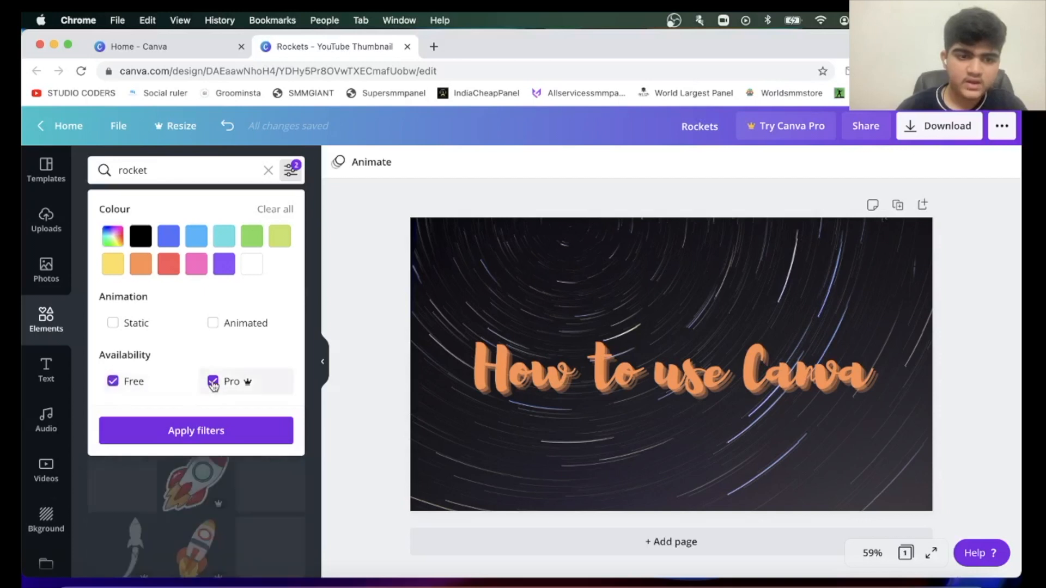
{"action": "left_click", "coordinate": [212, 381]}
{"action": "left_click", "coordinate": [196, 430]}
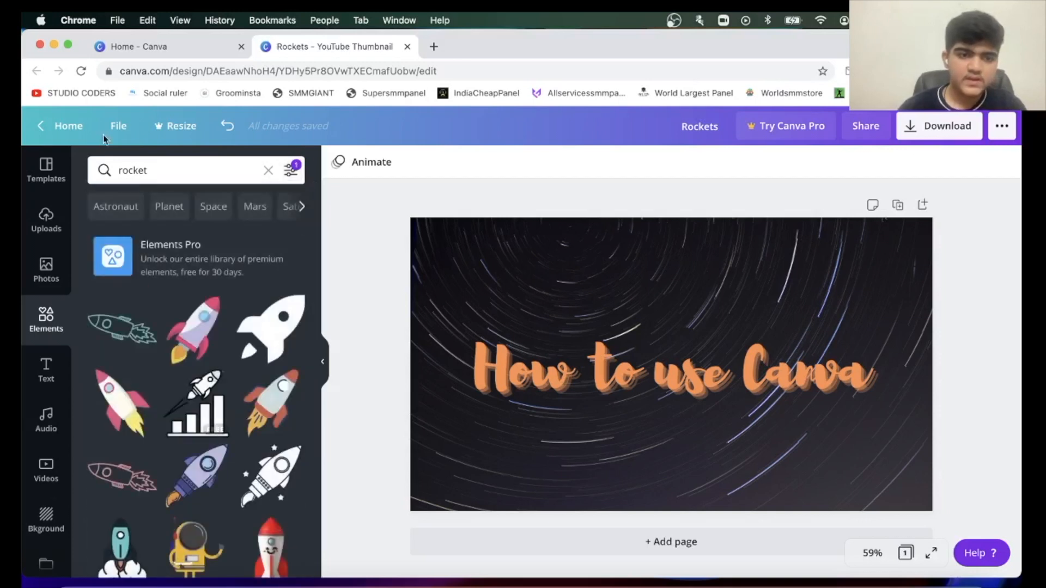
{"action": "left_click", "coordinate": [141, 170]}
{"action": "type", "text": "canva"}
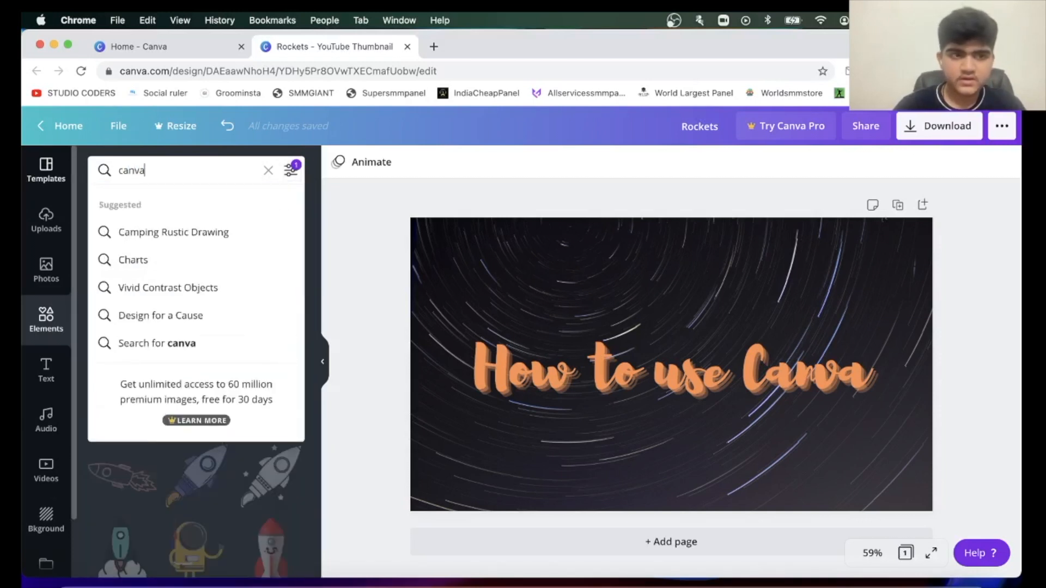
{"action": "key", "text": "Return"}
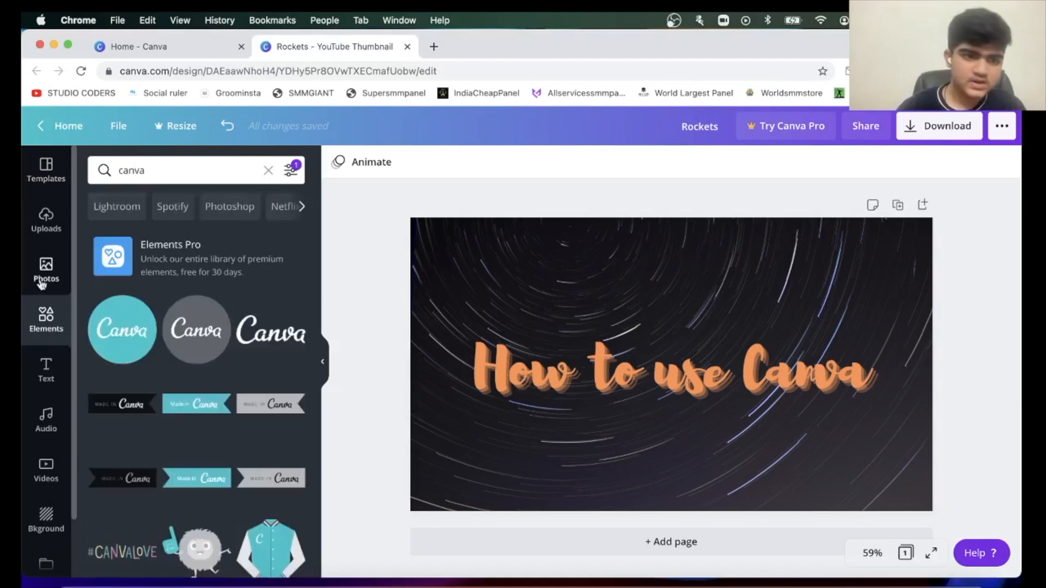
Add the teal circular Canva logo and shrink it into the thumbnail's upper-left corner.
{"action": "left_click", "coordinate": [122, 330]}
{"action": "left_click_drag", "start_coordinate": [637, 376], "coordinate": [435, 301]}
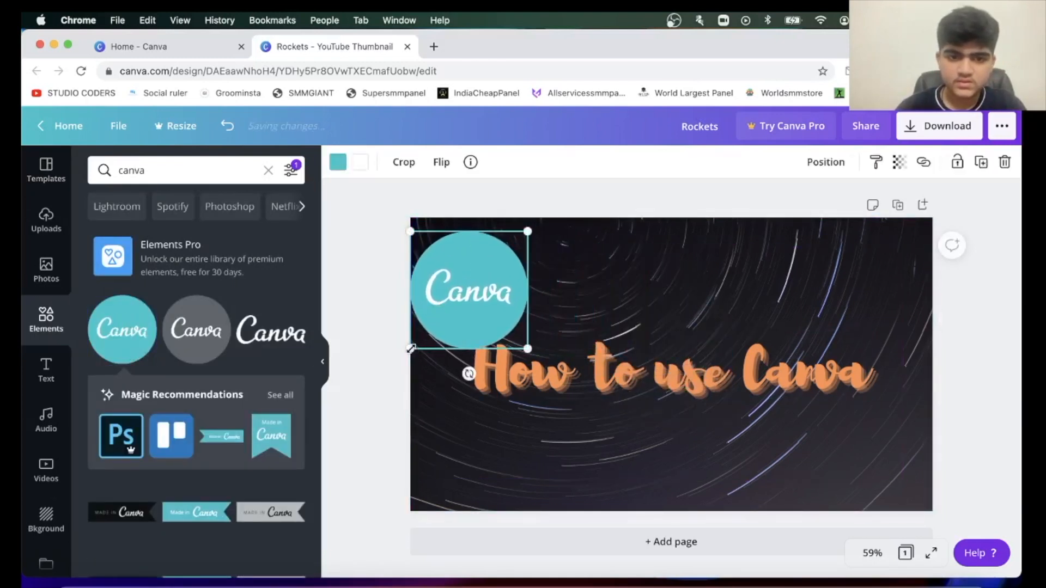
{"action": "left_click_drag", "start_coordinate": [410, 349], "coordinate": [456, 299]}
{"action": "left_click_drag", "start_coordinate": [503, 258], "coordinate": [458, 252]}
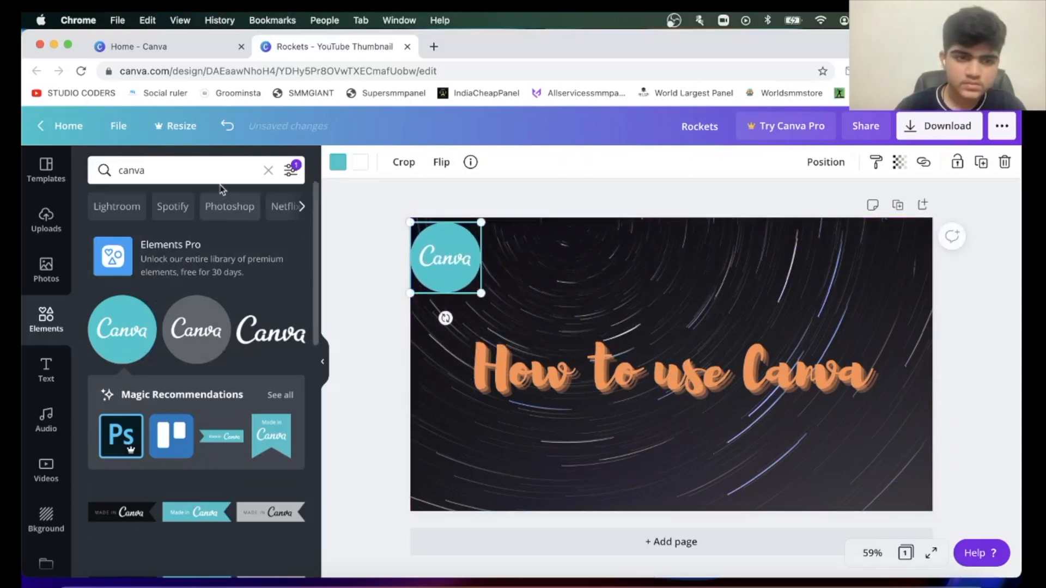
Search the elements for "box" and add the free orange rounded box to the page.
{"action": "left_click", "coordinate": [175, 169]}
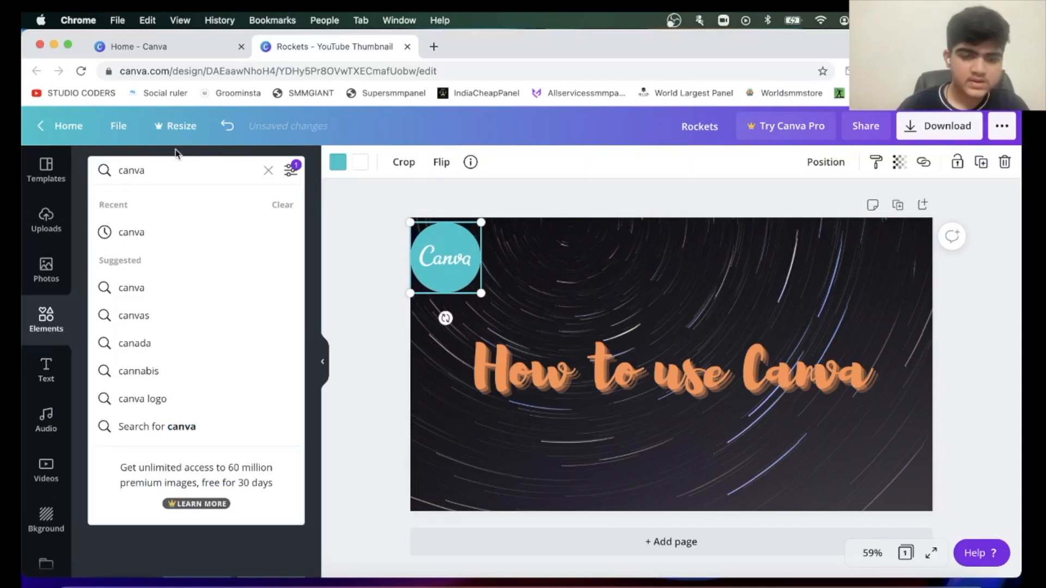
{"action": "key", "text": "BackSpace"}
{"action": "key", "text": "BackSpace"}
{"action": "key", "text": "BackSpace"}
{"action": "key", "text": "BackSpace"}
{"action": "type", "text": "box"}
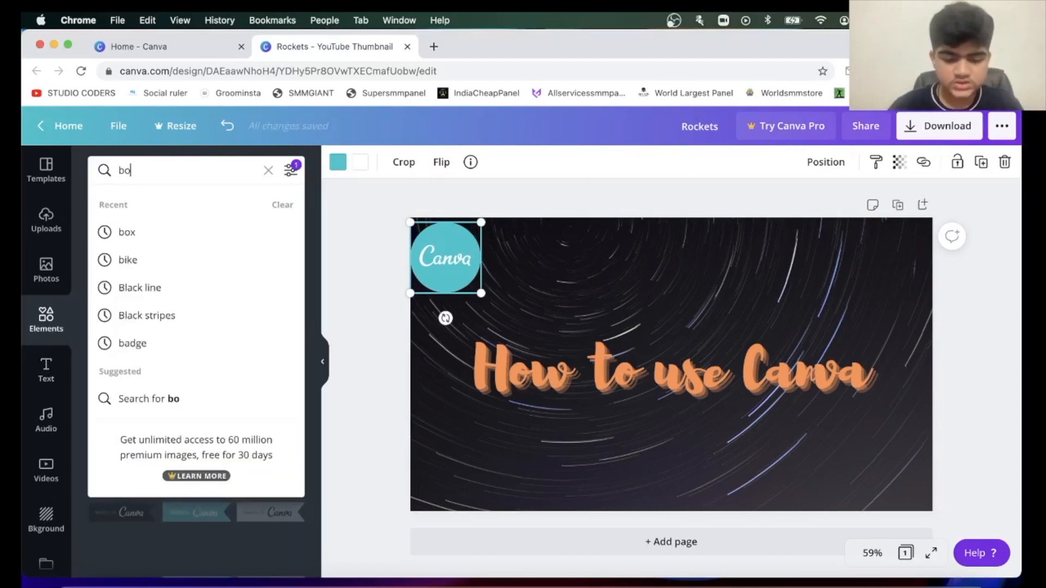
{"action": "key", "text": "Return"}
{"action": "left_click", "coordinate": [114, 349]}
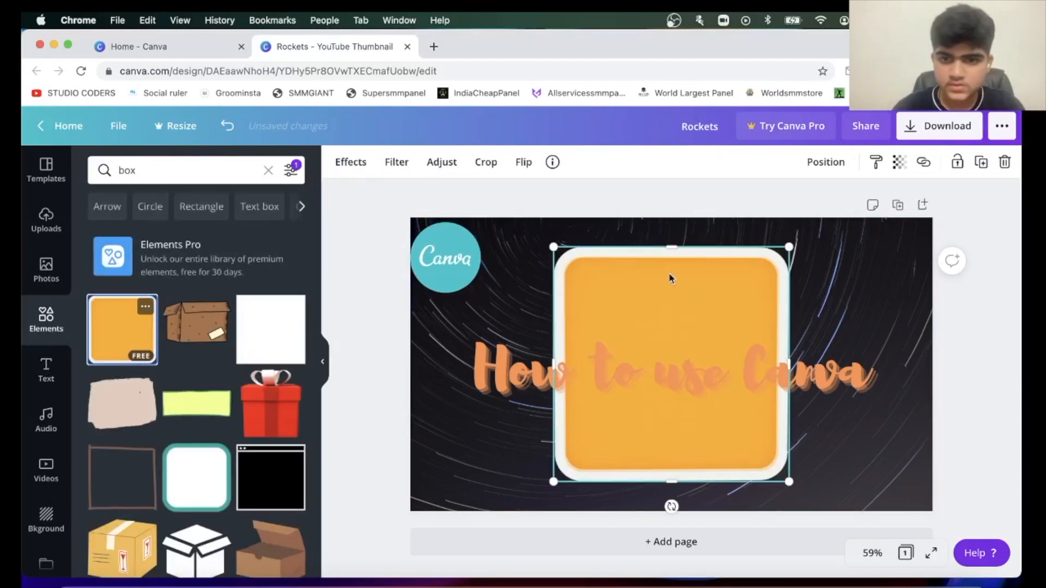
Crop, stretch and move the orange box so it forms a thin full-width strip along the thumbnail's bottom edge.
{"action": "left_click_drag", "start_coordinate": [676, 245], "coordinate": [675, 325]}
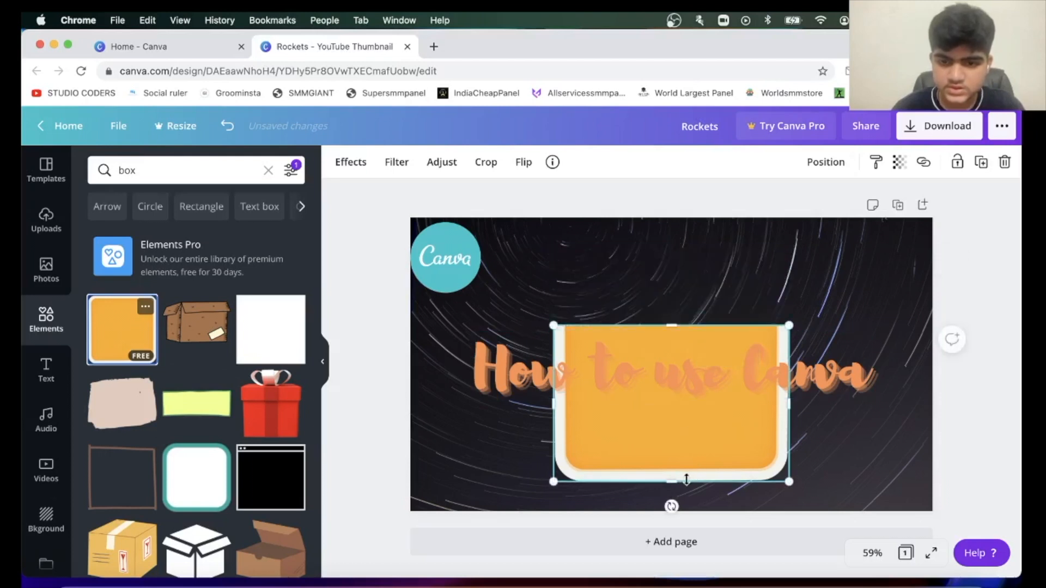
{"action": "left_click_drag", "start_coordinate": [672, 482], "coordinate": [648, 542]}
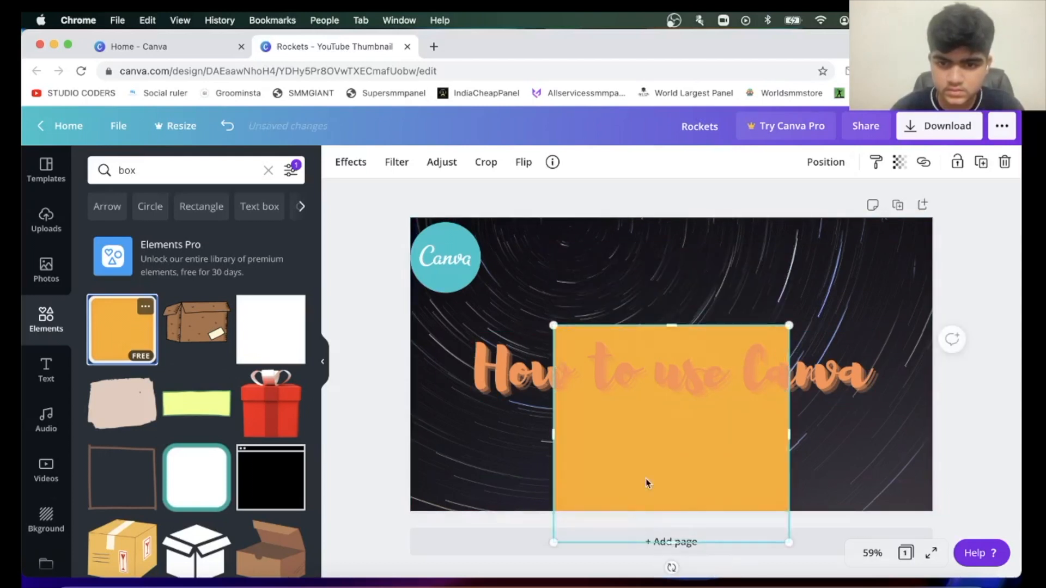
{"action": "left_click_drag", "start_coordinate": [647, 445], "coordinate": [482, 502]}
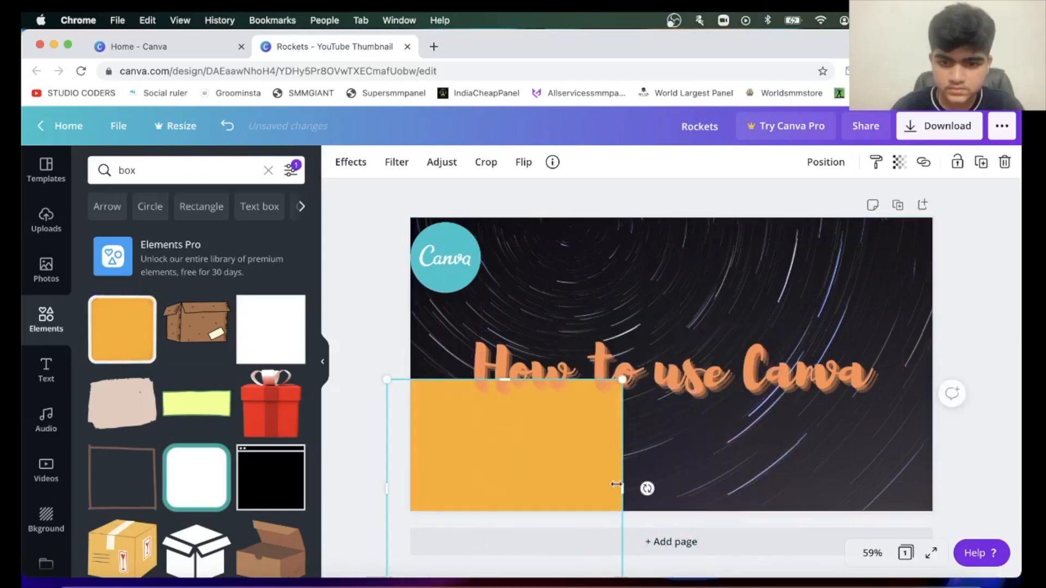
{"action": "left_click_drag", "start_coordinate": [625, 484], "coordinate": [1017, 486]}
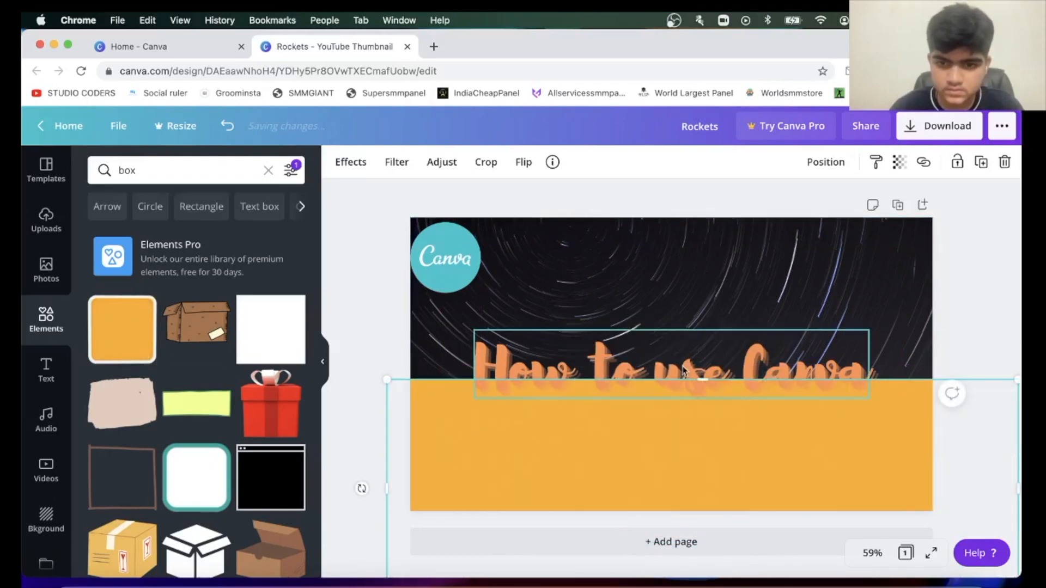
{"action": "left_click_drag", "start_coordinate": [707, 378], "coordinate": [706, 483]}
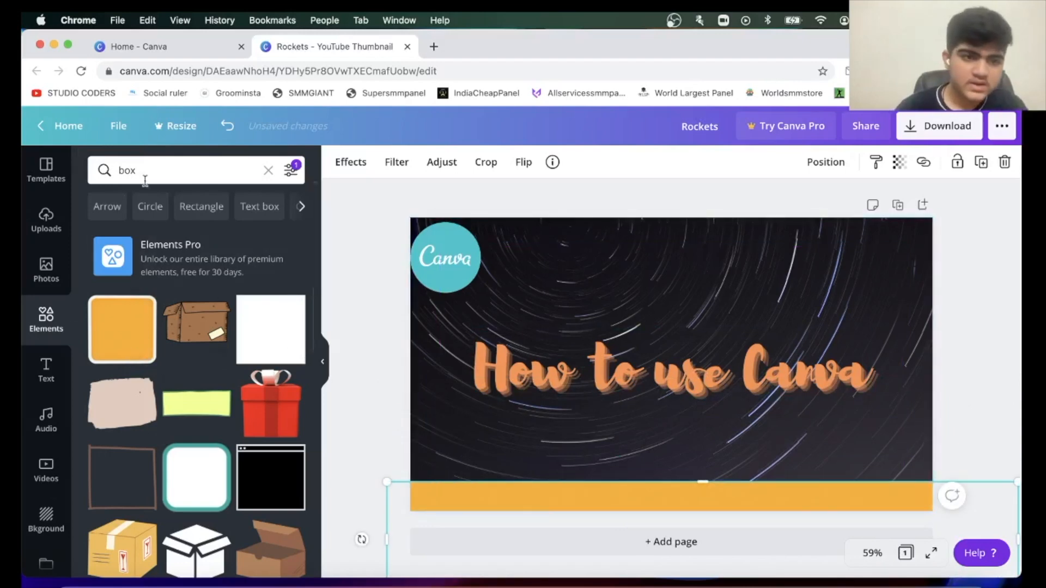
Add the uploaded Instagram logo and shrink it to fit on the orange strip near the middle.
{"action": "left_click", "coordinate": [48, 218]}
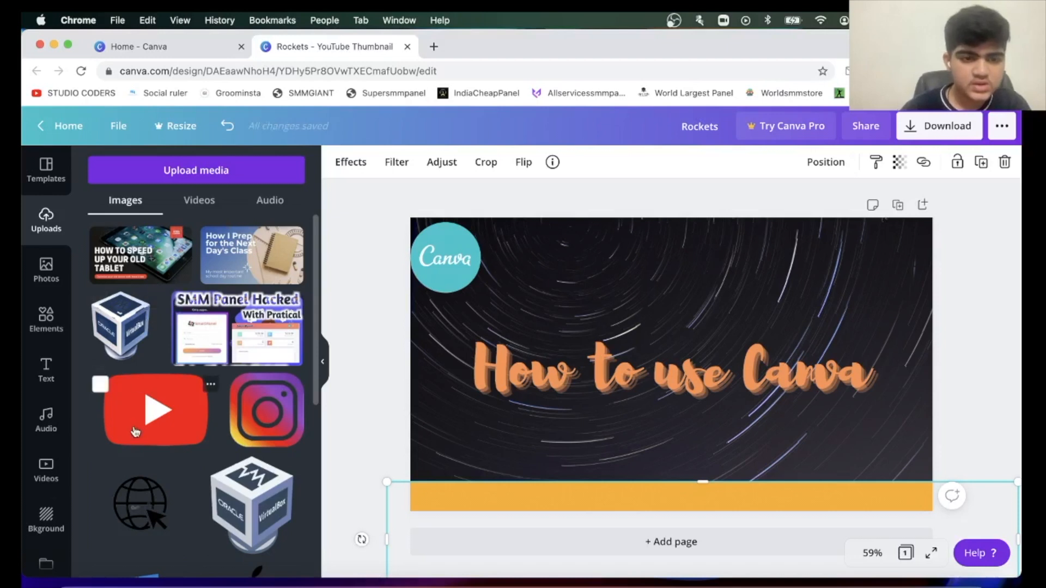
{"action": "left_click", "coordinate": [267, 410]}
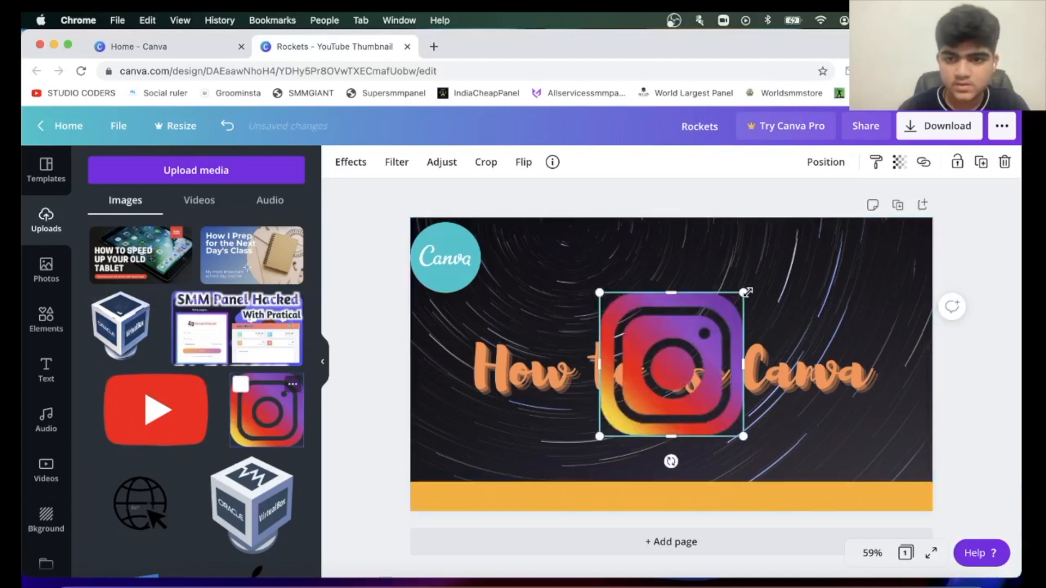
{"action": "left_click_drag", "start_coordinate": [745, 293], "coordinate": [643, 497]}
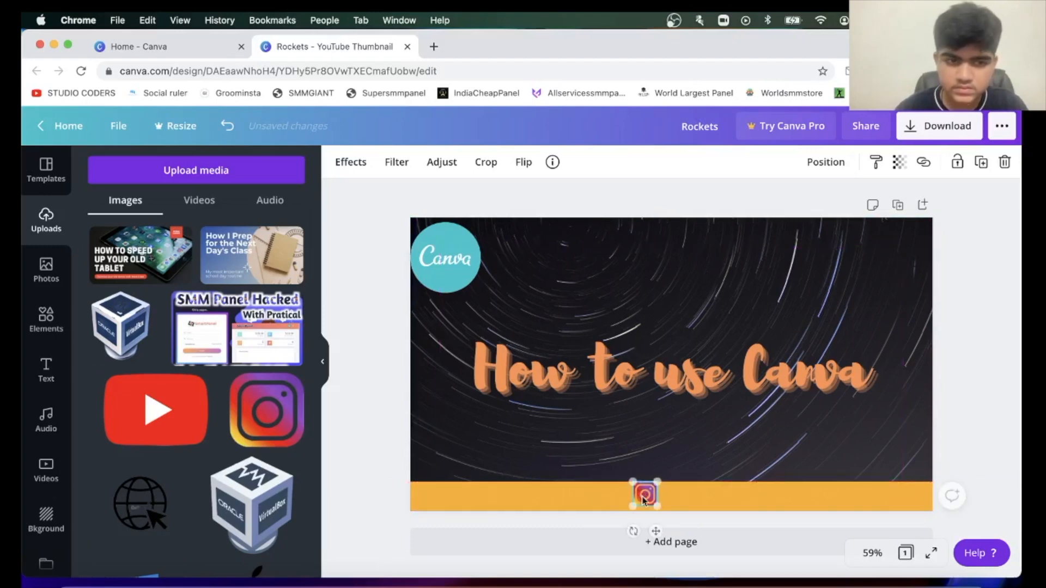
{"action": "left_click", "coordinate": [46, 370]}
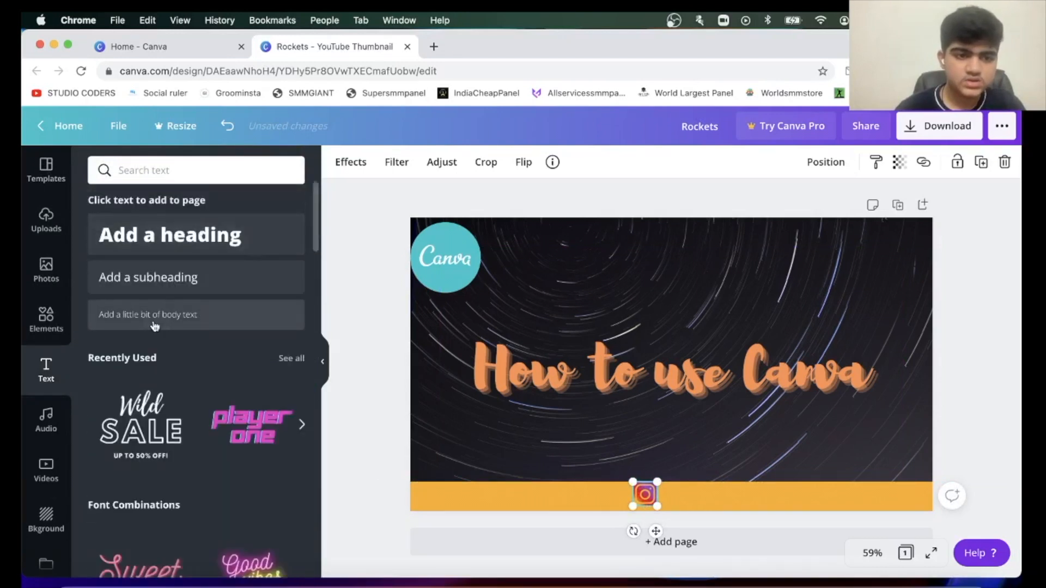
{"action": "left_click", "coordinate": [155, 325]}
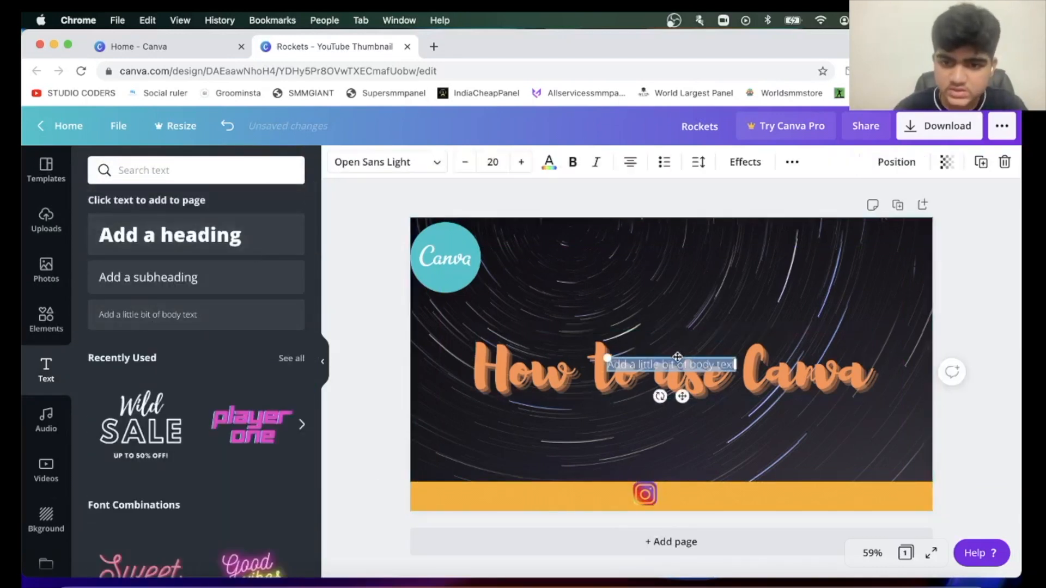
{"action": "left_click_drag", "start_coordinate": [677, 357], "coordinate": [736, 488]}
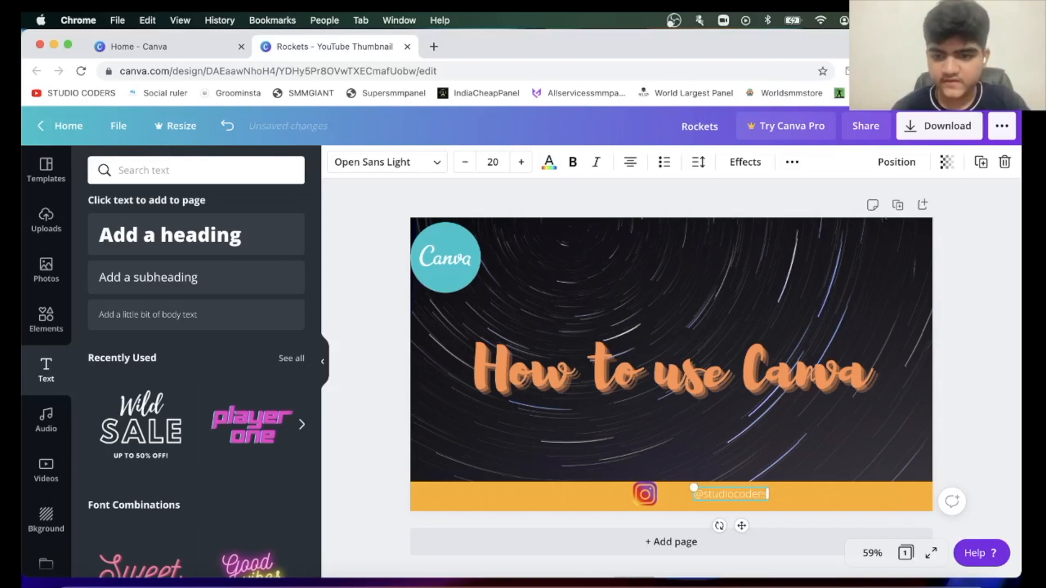
{"action": "left_click", "coordinate": [545, 171]}
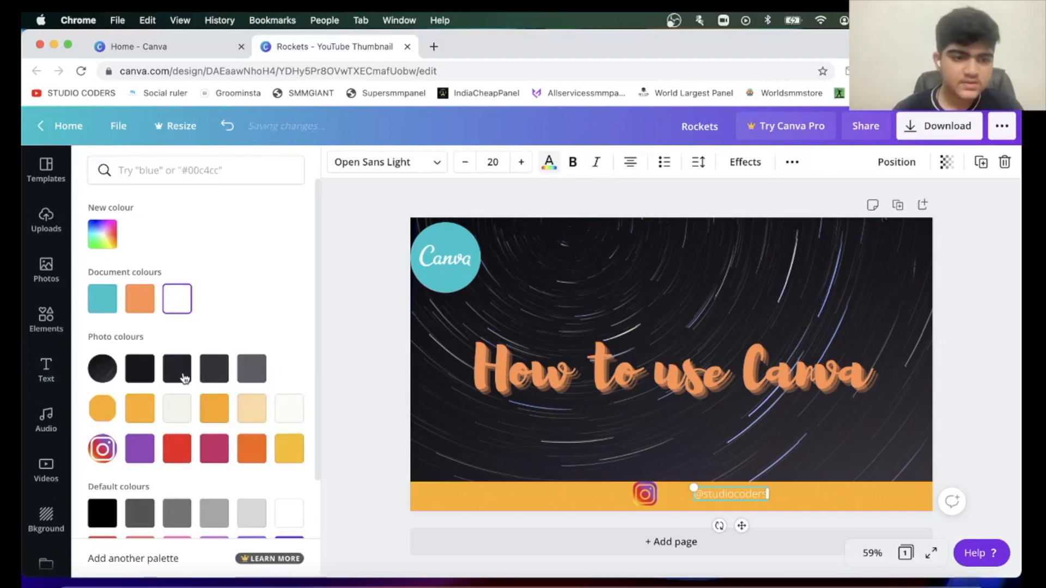
{"action": "left_click", "coordinate": [140, 368]}
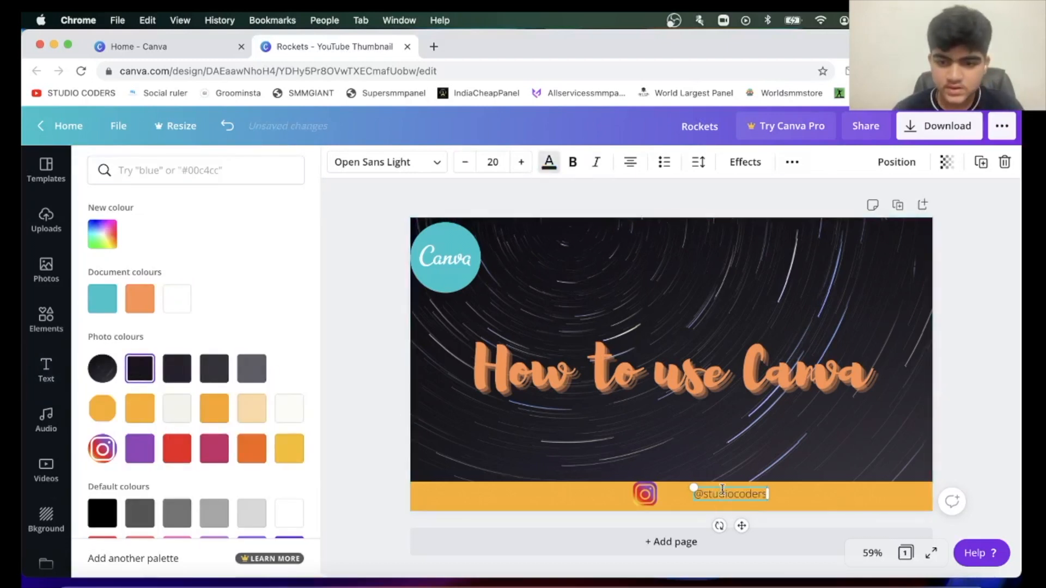
{"action": "left_click_drag", "start_coordinate": [723, 488], "coordinate": [701, 490]}
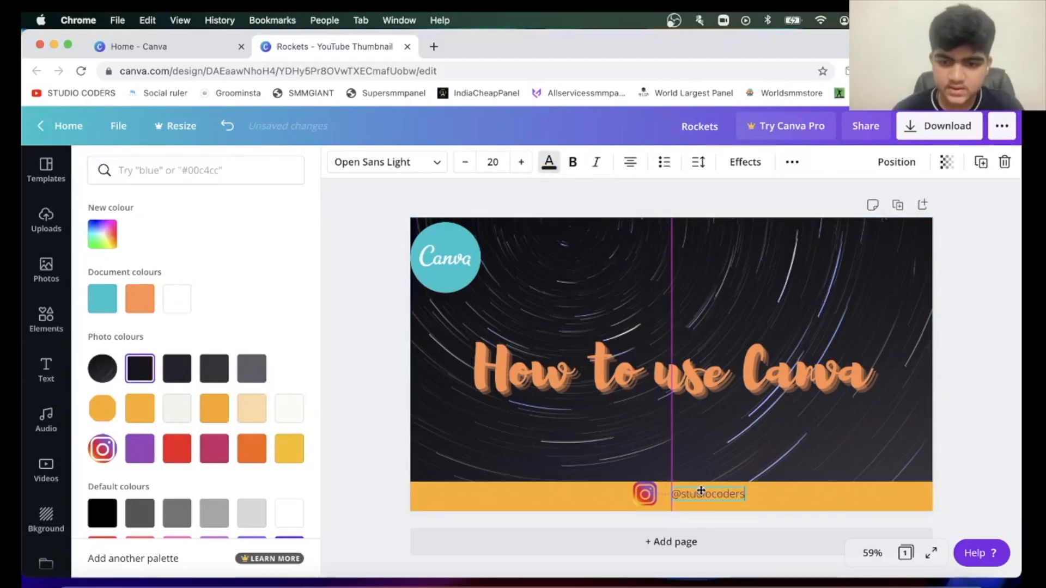
Search the stock videos for "canva", look through the clips, and view the audio and photo libraries.
{"action": "left_click", "coordinate": [703, 441]}
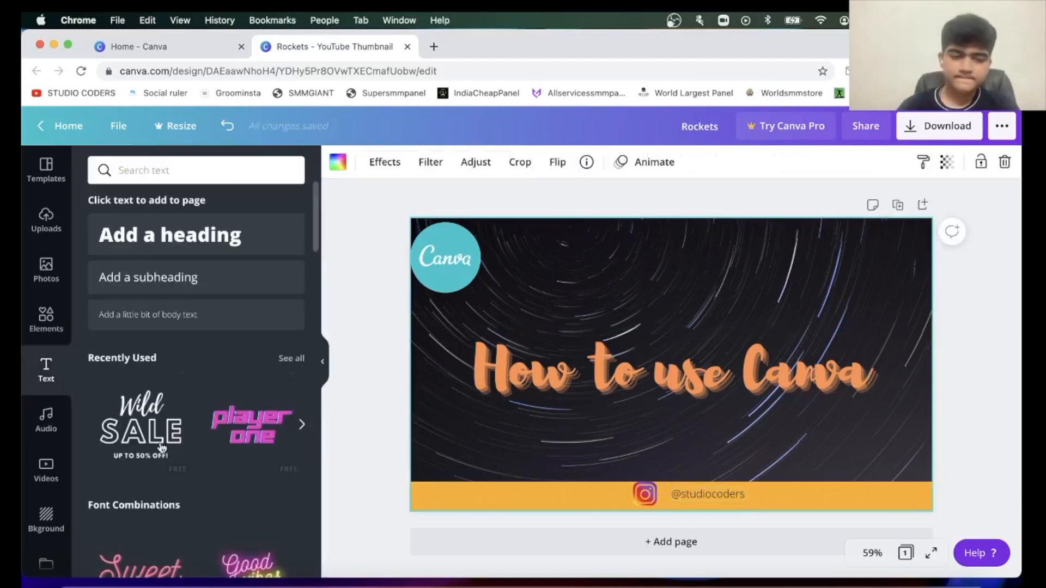
{"action": "left_click", "coordinate": [47, 466]}
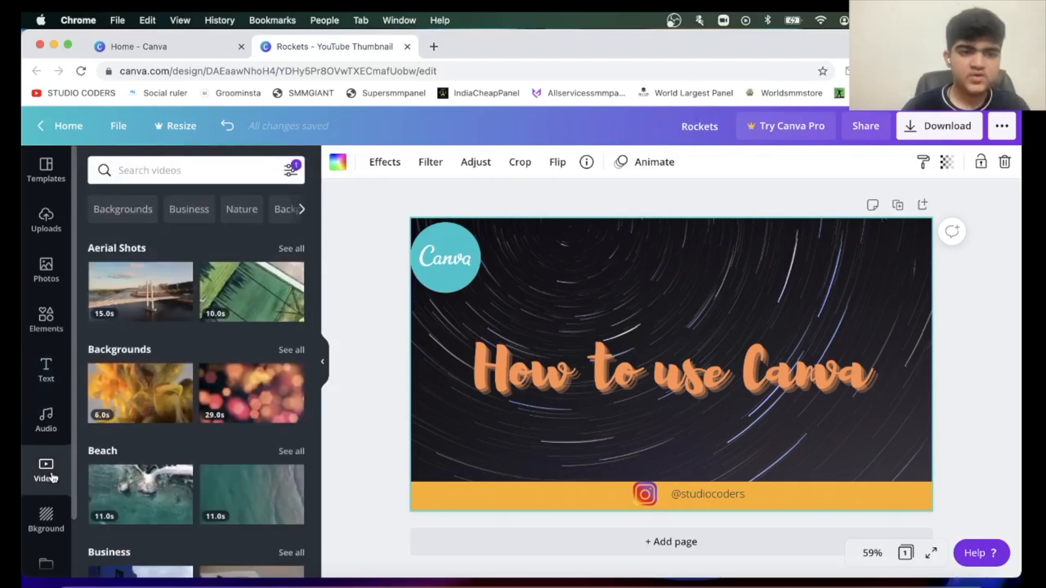
{"action": "type", "text": "canva"}
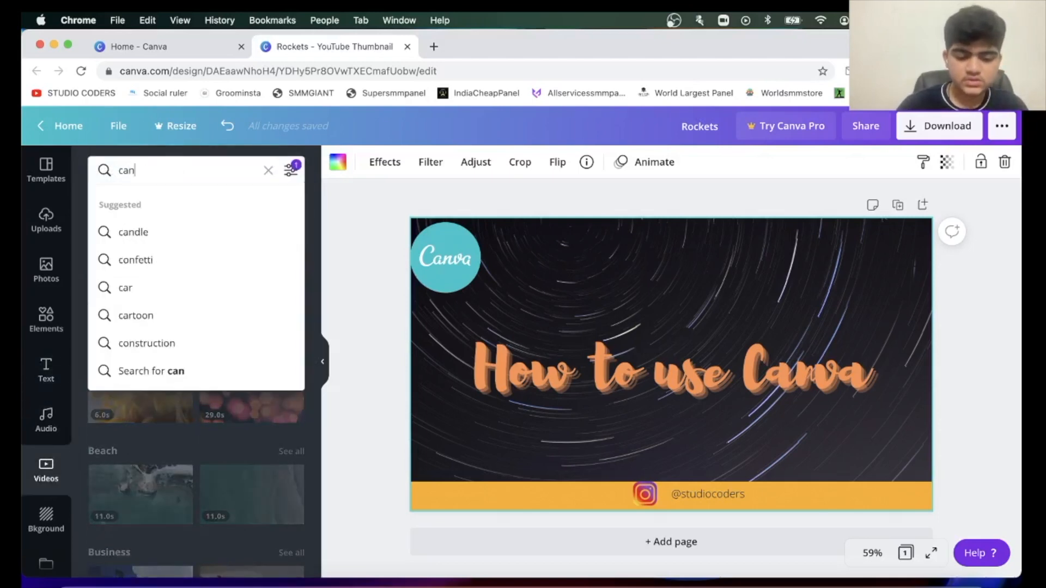
{"action": "key", "text": "Return"}
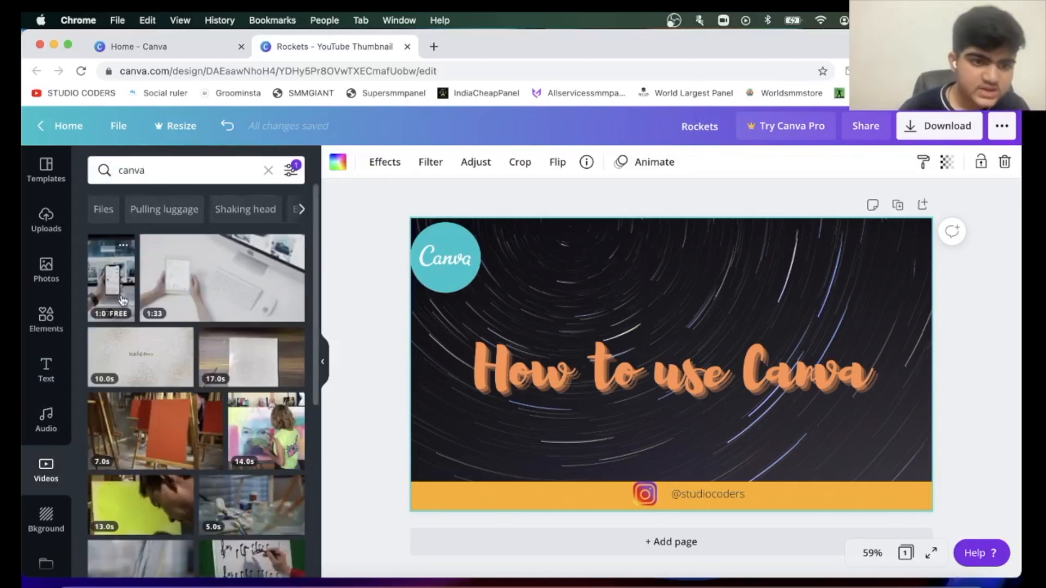
{"action": "scroll", "coordinate": [196, 349], "scroll_direction": "down", "scroll_amount": 5}
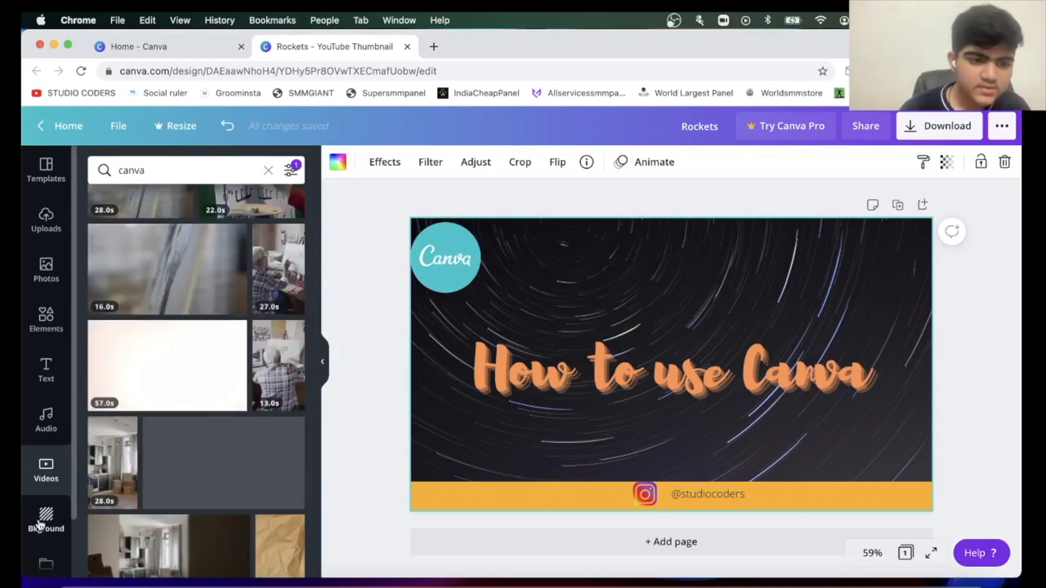
{"action": "left_click", "coordinate": [39, 518]}
{"action": "left_click", "coordinate": [45, 420]}
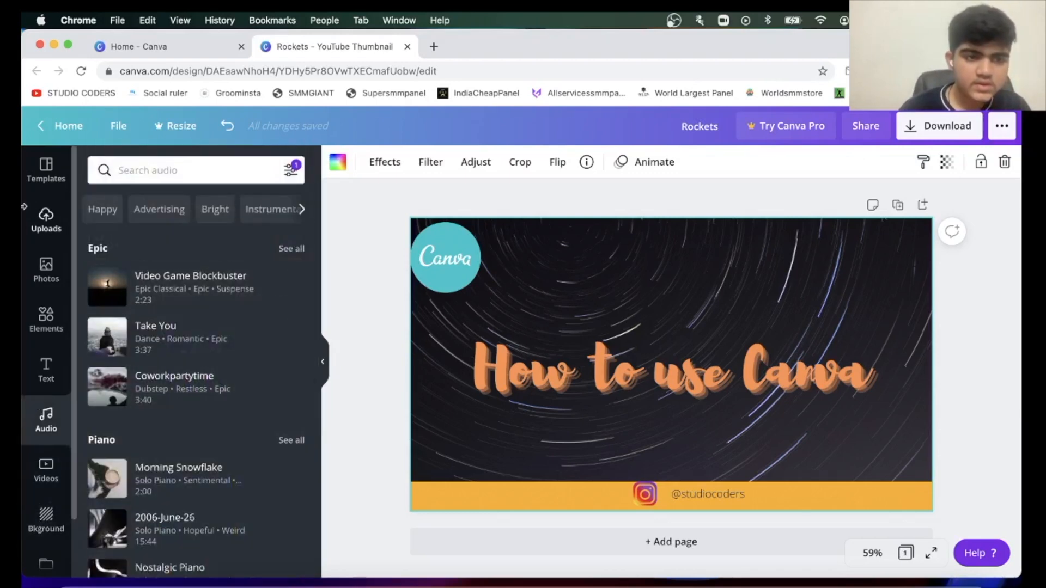
{"action": "left_click", "coordinate": [47, 265]}
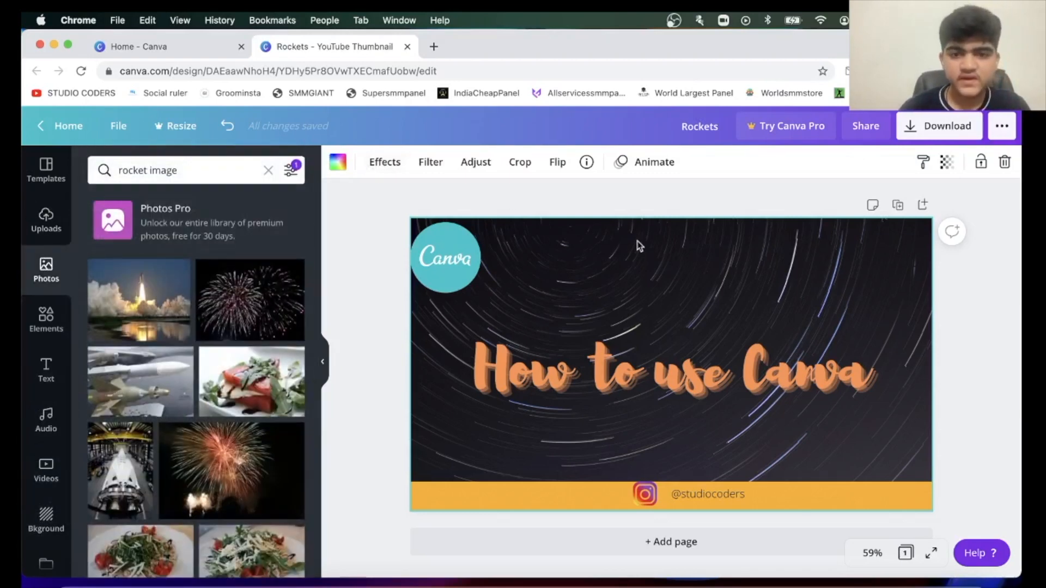
Browse the image effects for the background photo and connect the Slice effect app by PhotoMosh.
{"action": "left_click", "coordinate": [387, 158]}
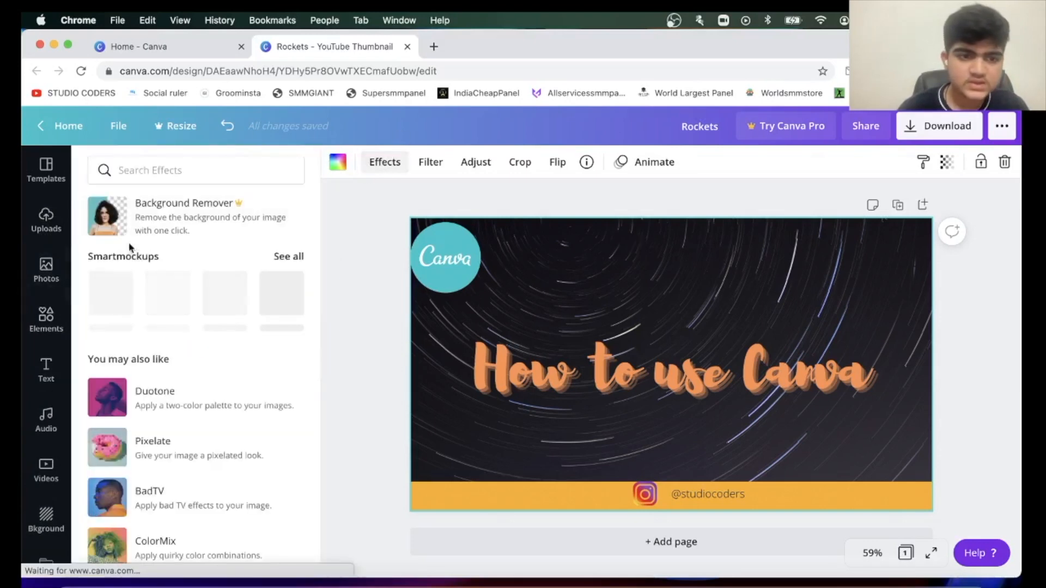
{"action": "scroll", "coordinate": [142, 483], "scroll_direction": "down", "scroll_amount": 2}
{"action": "scroll", "coordinate": [142, 484], "scroll_direction": "down", "scroll_amount": 5}
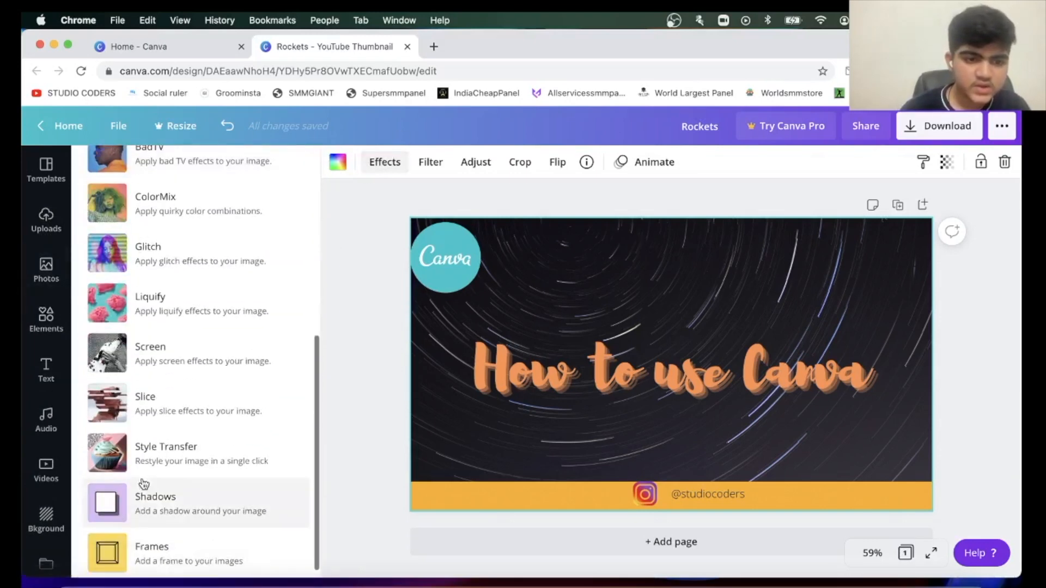
{"action": "scroll", "coordinate": [142, 484], "scroll_direction": "up", "scroll_amount": 6}
{"action": "scroll", "coordinate": [143, 484], "scroll_direction": "down", "scroll_amount": 5}
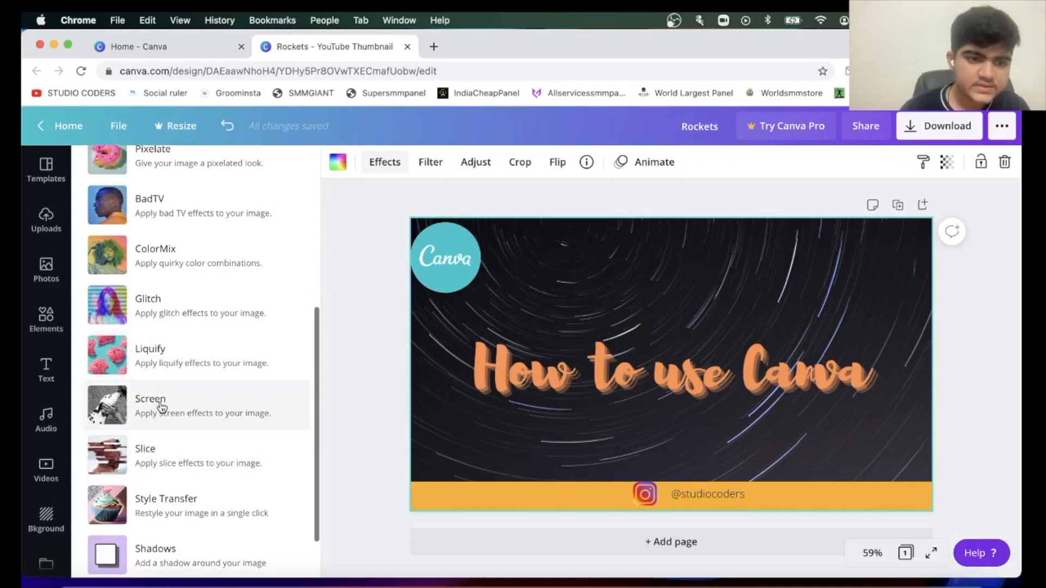
{"action": "left_click", "coordinate": [147, 443]}
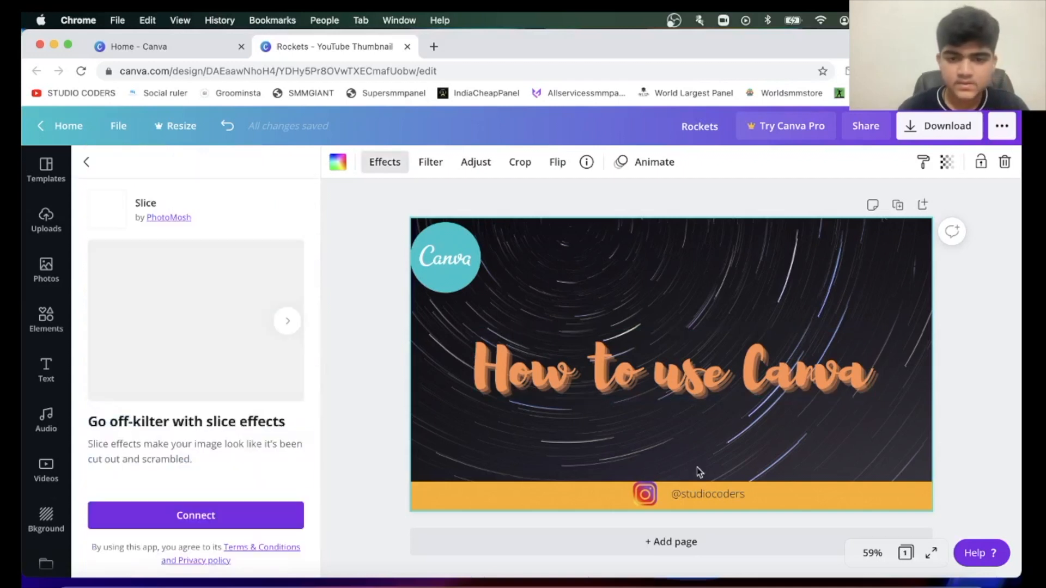
{"action": "left_click", "coordinate": [189, 518]}
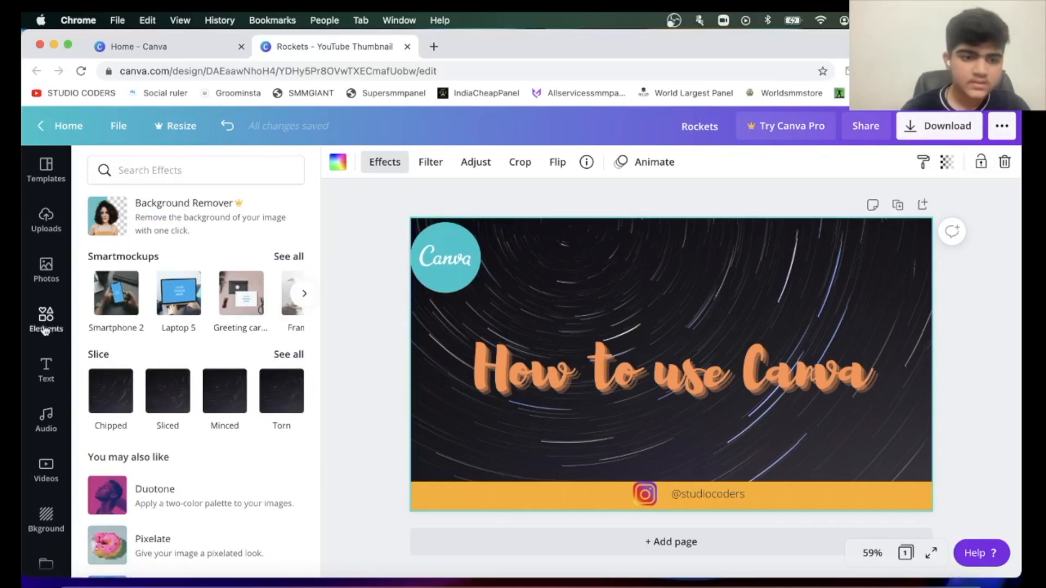
Apply the Chipped slice effect to the background photo and check its slices, offset and position settings.
{"action": "left_click", "coordinate": [119, 405]}
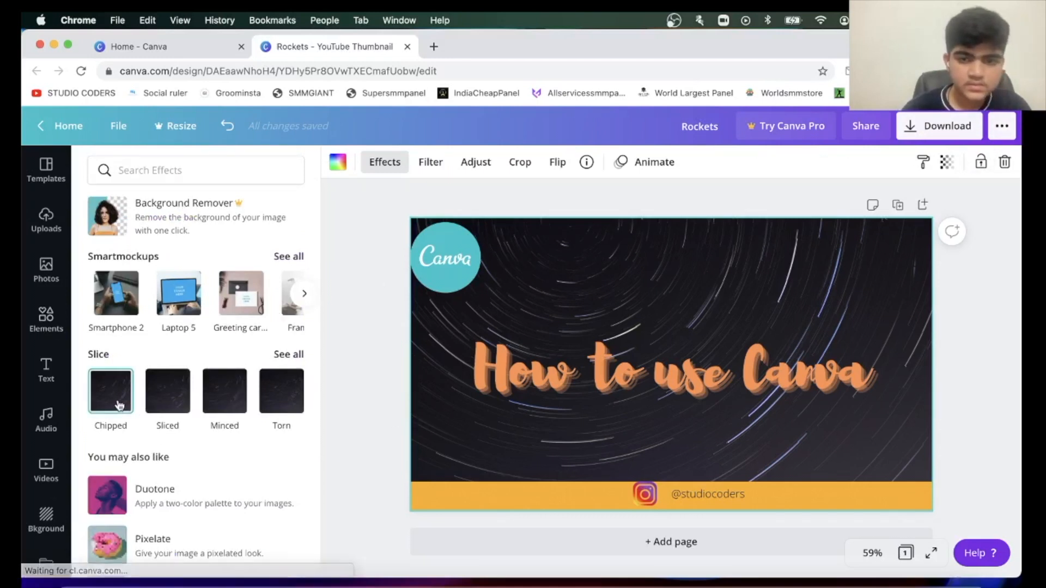
{"action": "left_click", "coordinate": [251, 553]}
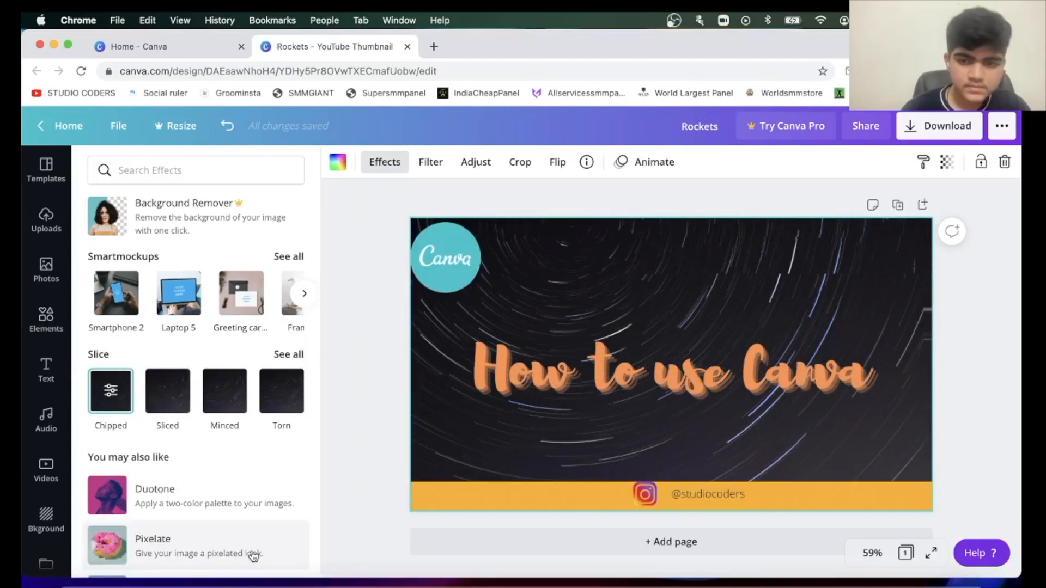
{"action": "left_click", "coordinate": [163, 404]}
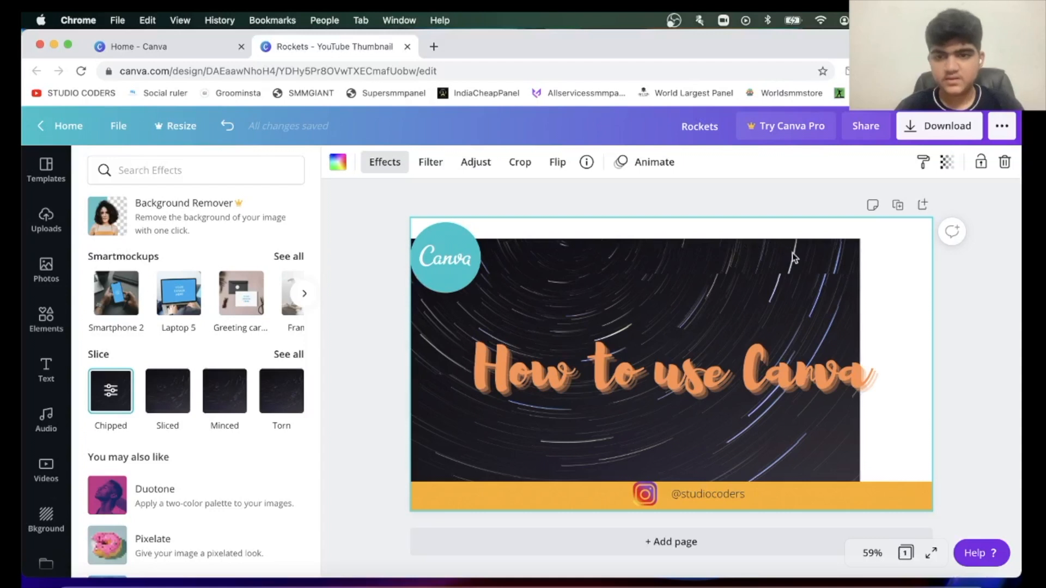
{"action": "left_click", "coordinate": [107, 413]}
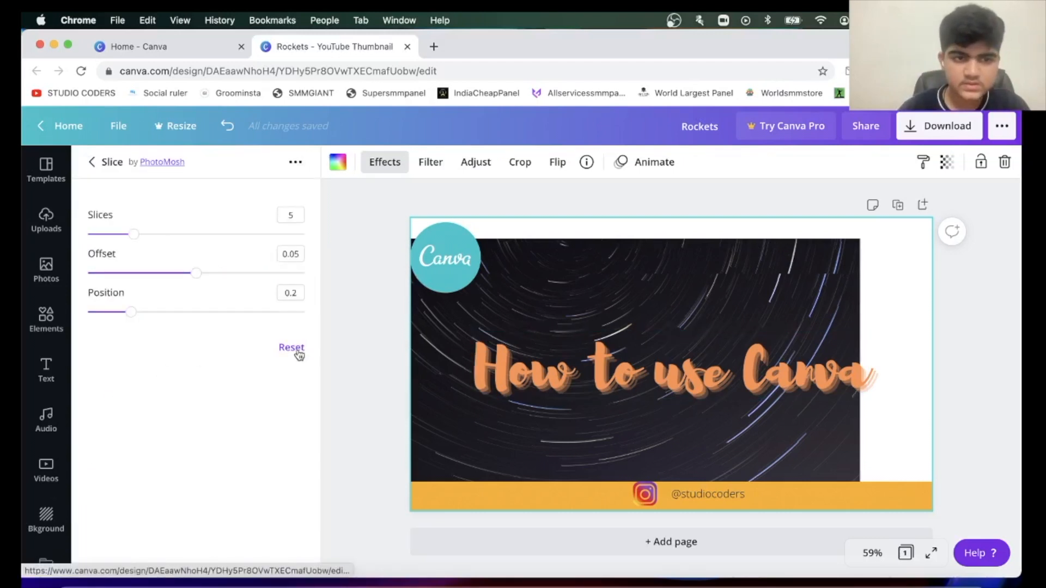
{"action": "left_click", "coordinate": [90, 161]}
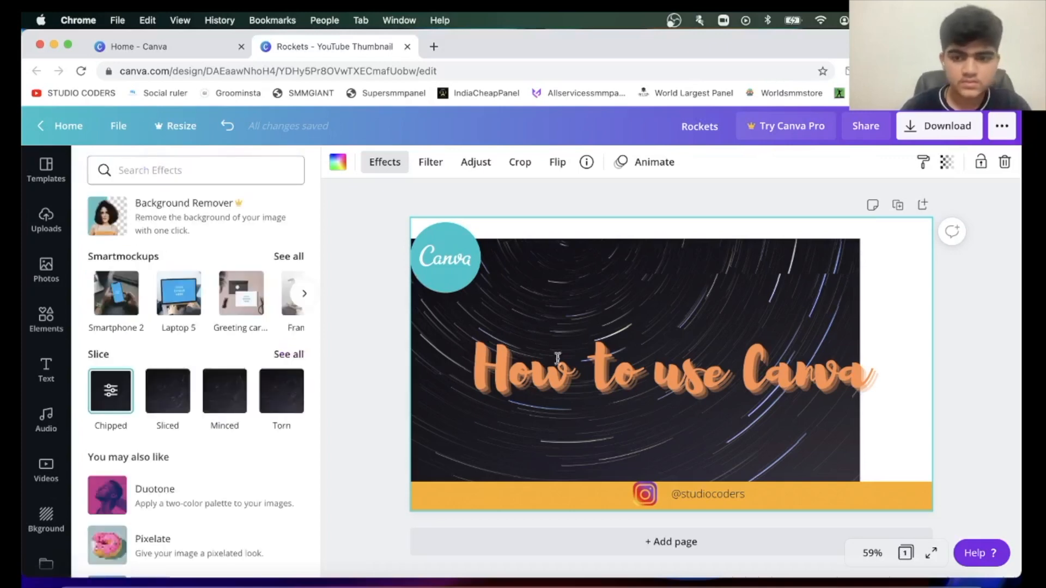
Undo the last changes to the background photo and reselect it.
{"action": "key", "text": "super+z"}
{"action": "key", "text": "super+z"}
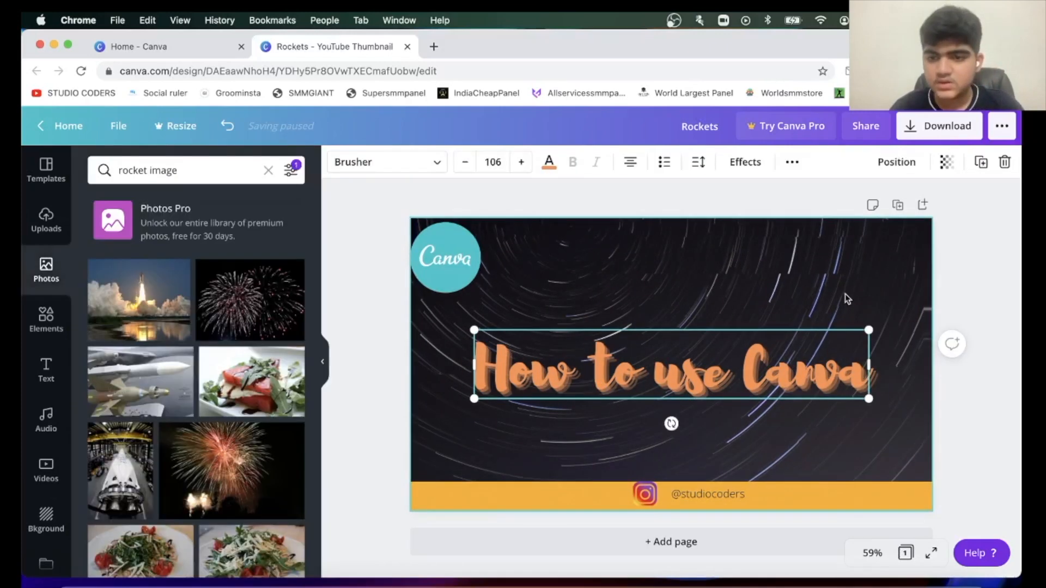
{"action": "left_click", "coordinate": [846, 286]}
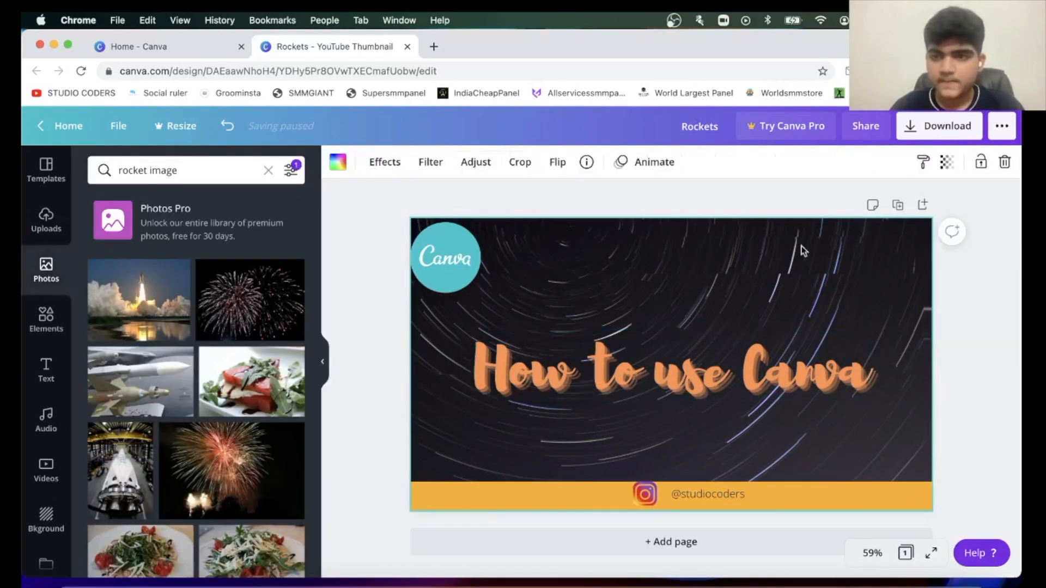
Review the file types offered for downloading the thumbnail, from PNG to GIF, and close the download options.
{"action": "left_click", "coordinate": [948, 128]}
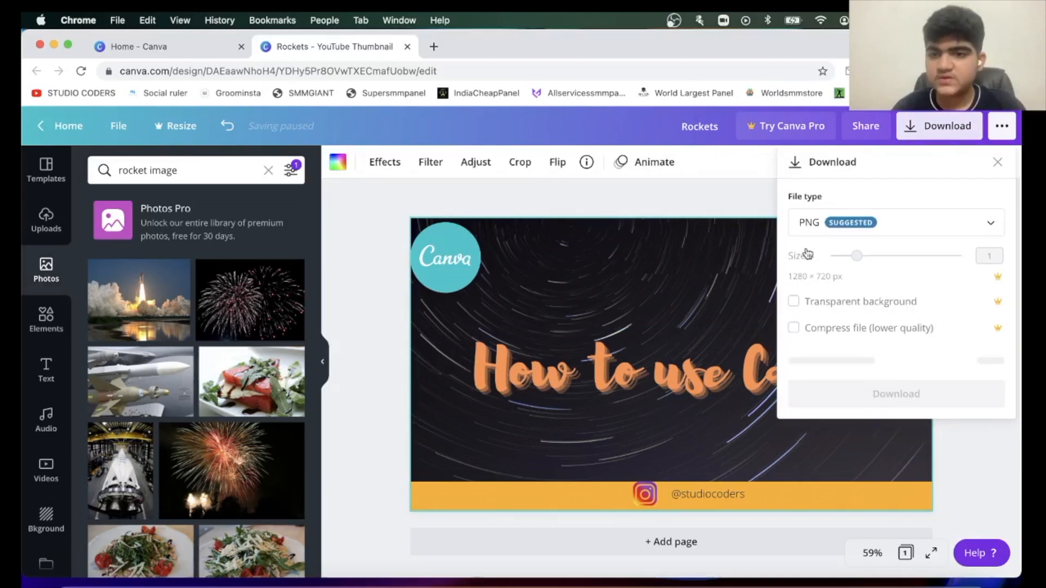
{"action": "left_click", "coordinate": [810, 229]}
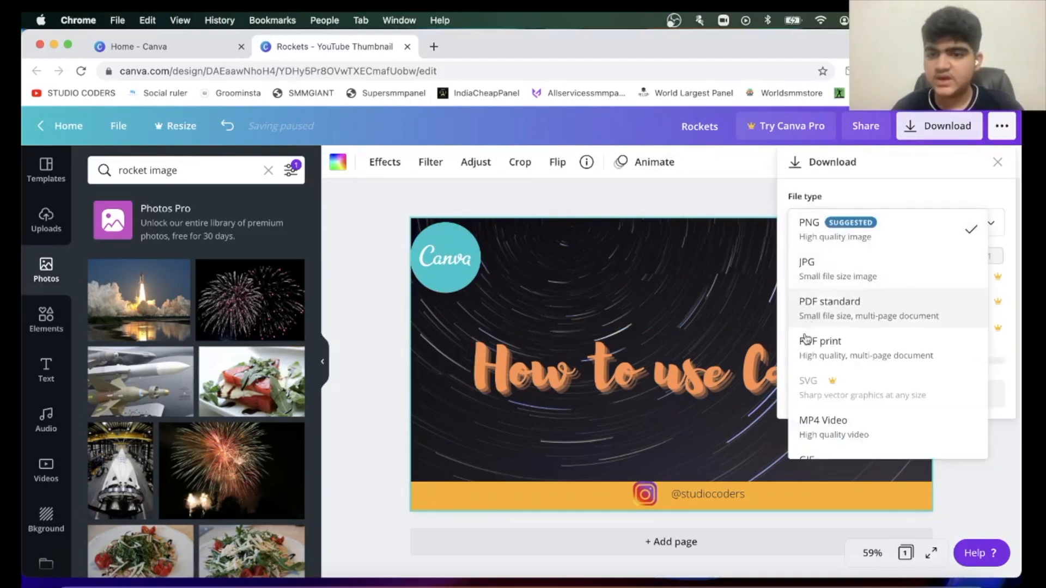
{"action": "scroll", "coordinate": [803, 349], "scroll_direction": "down", "scroll_amount": 1}
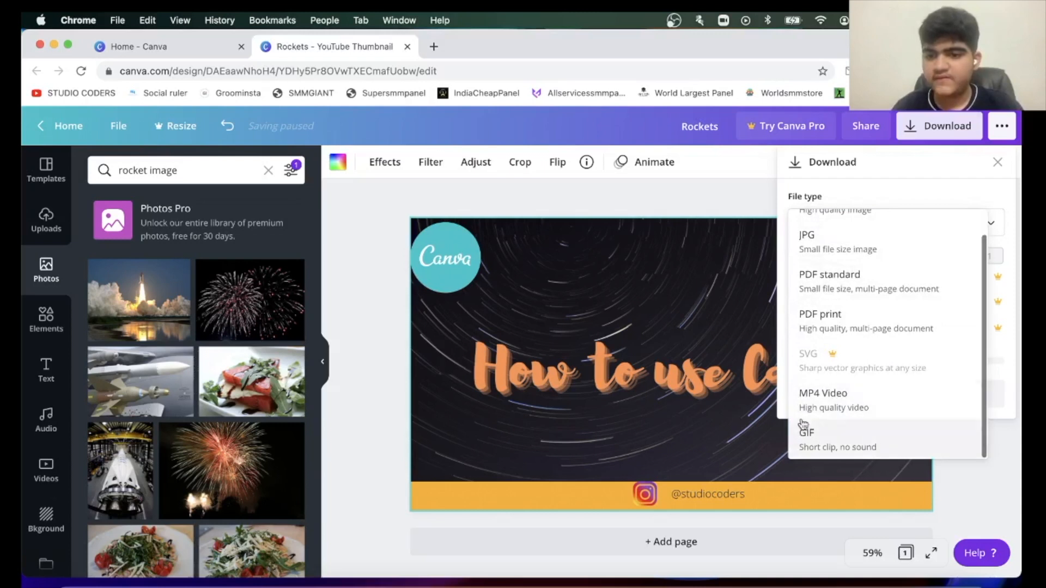
{"action": "left_click", "coordinate": [820, 400]}
{"action": "left_click", "coordinate": [930, 366]}
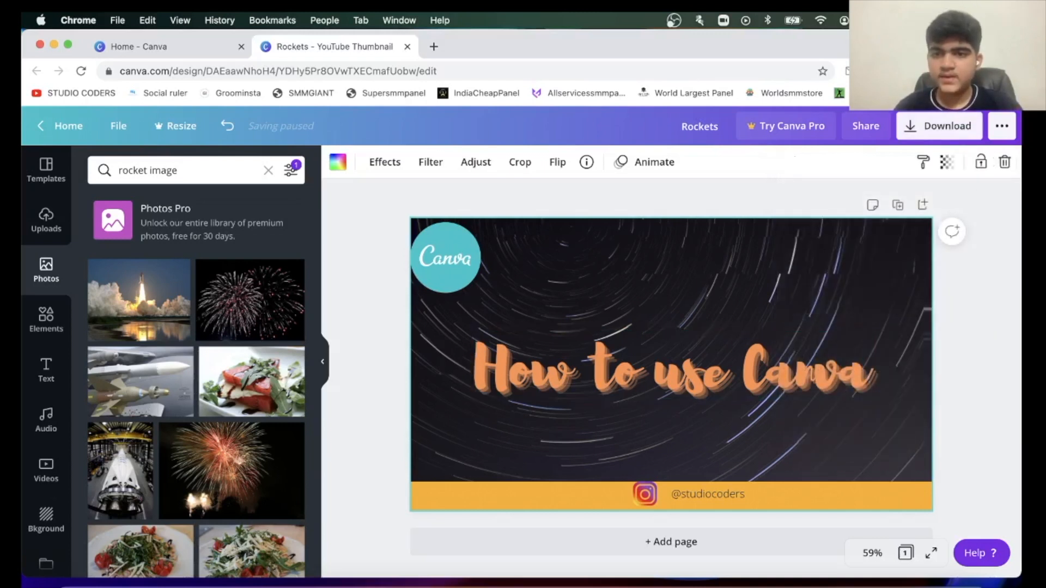
Preview the page animations, try Block, and apply the Breathe animation to the page.
{"action": "left_click", "coordinate": [643, 173]}
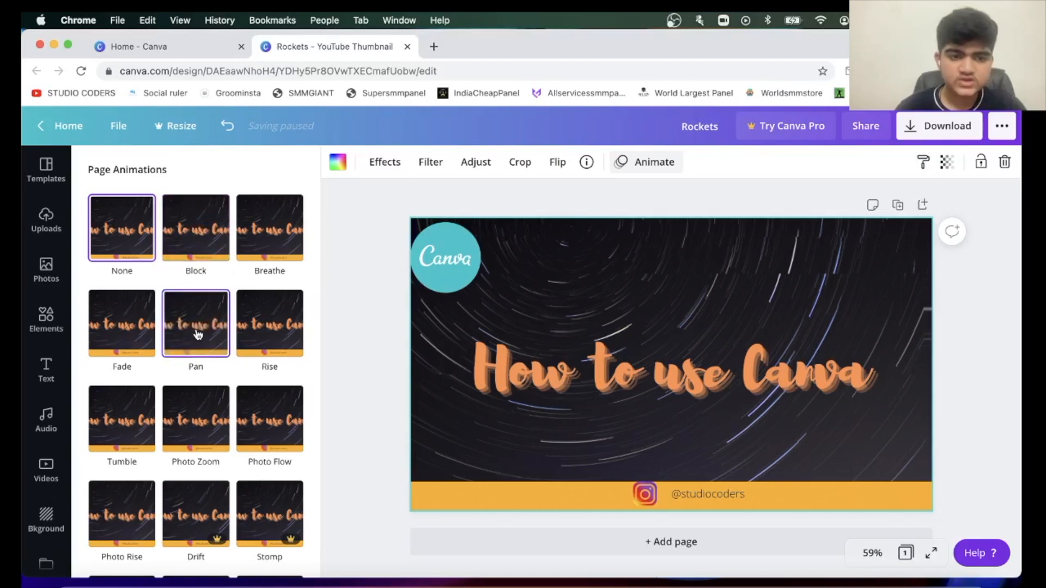
{"action": "scroll", "coordinate": [165, 436], "scroll_direction": "down", "scroll_amount": 5}
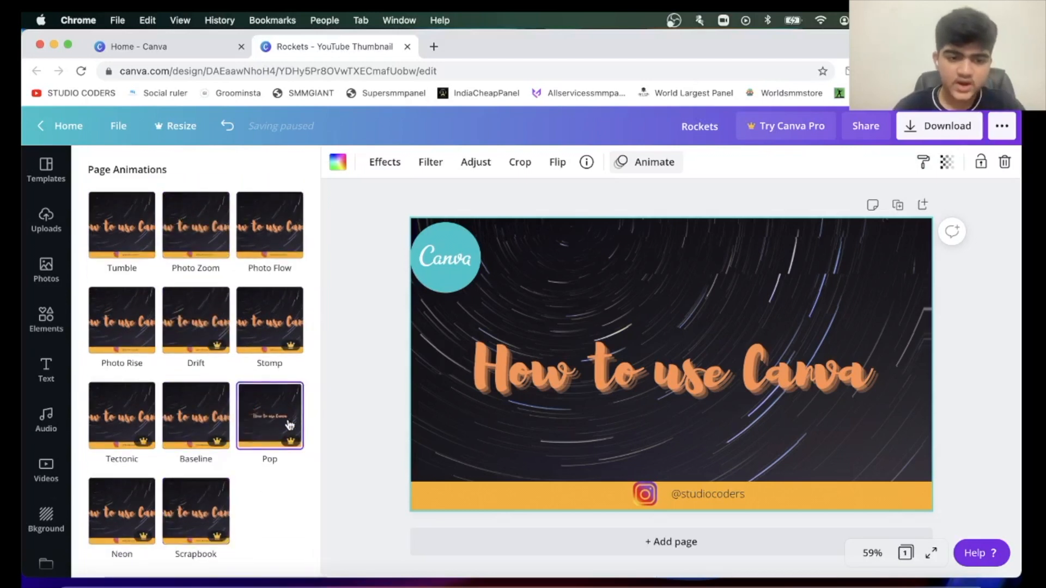
{"action": "scroll", "coordinate": [269, 420], "scroll_direction": "up", "scroll_amount": 4}
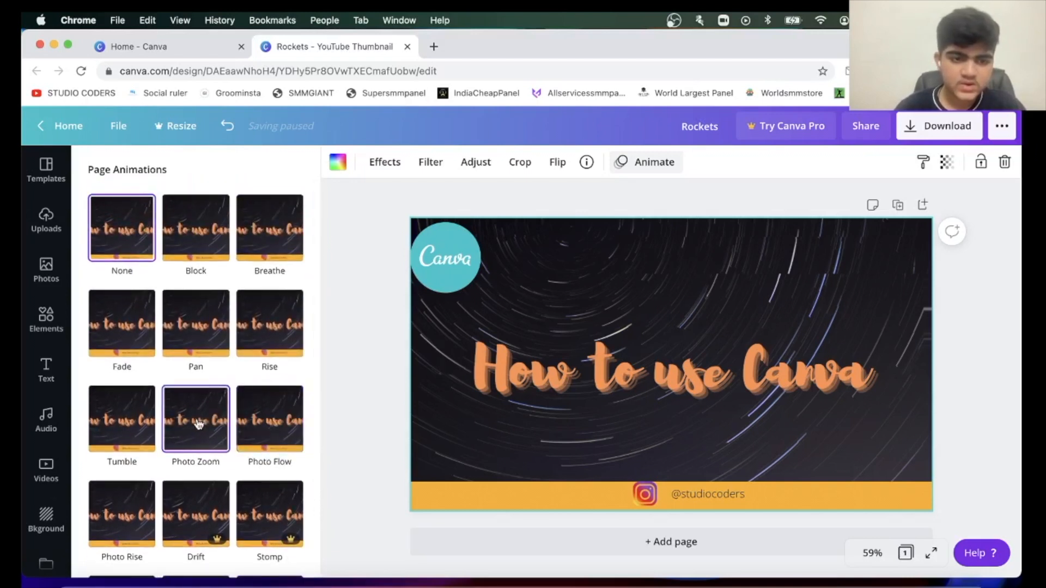
{"action": "left_click", "coordinate": [197, 229]}
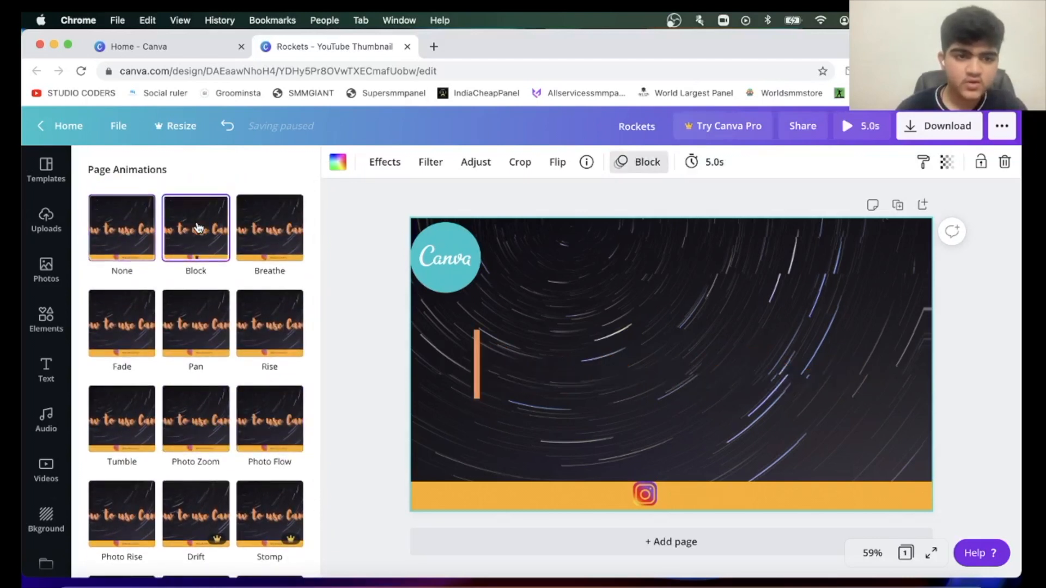
{"action": "left_click", "coordinate": [273, 240]}
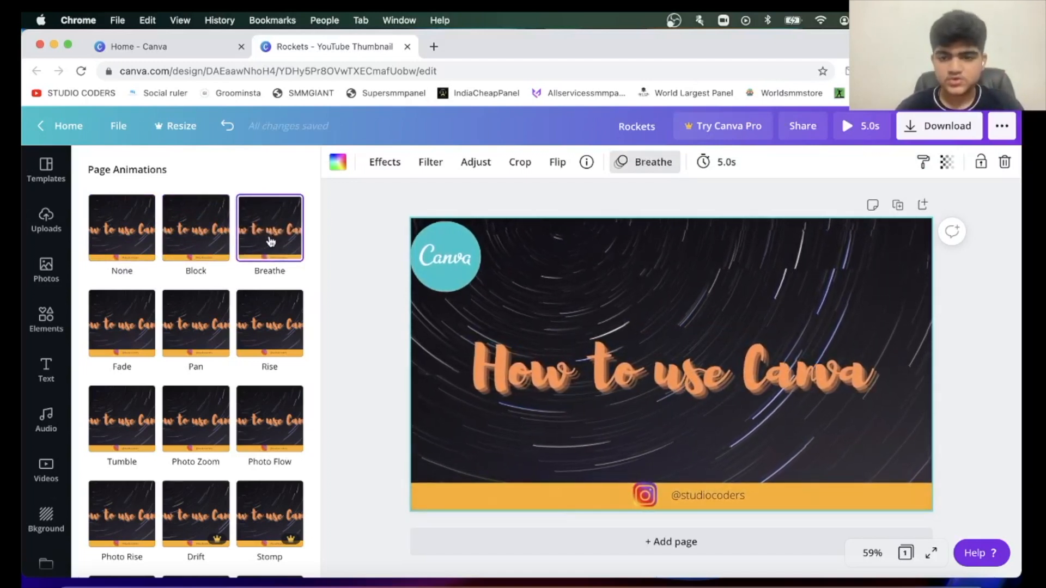
{"action": "left_click", "coordinate": [45, 216]}
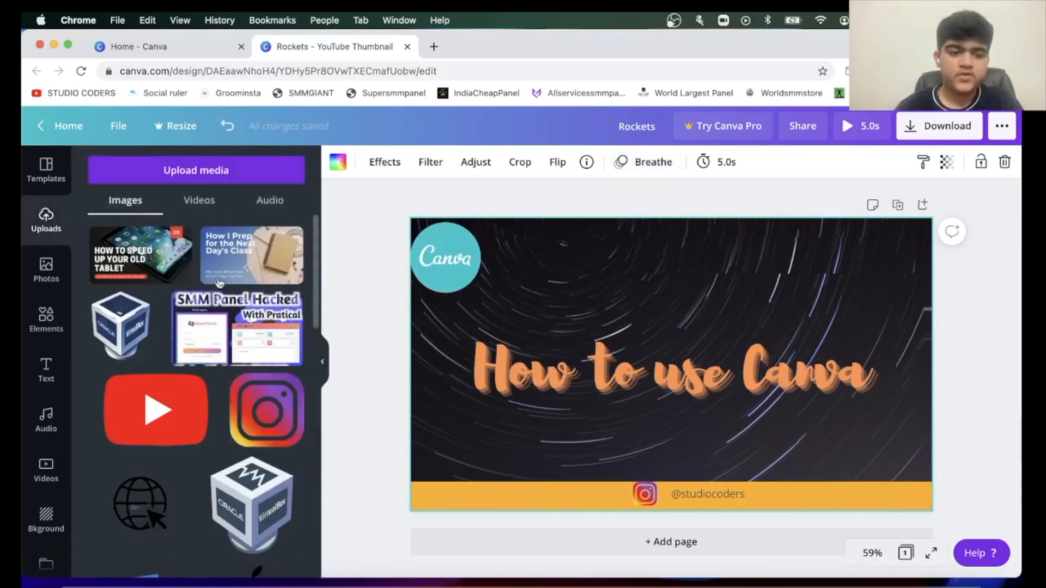
{"action": "left_click", "coordinate": [175, 540]}
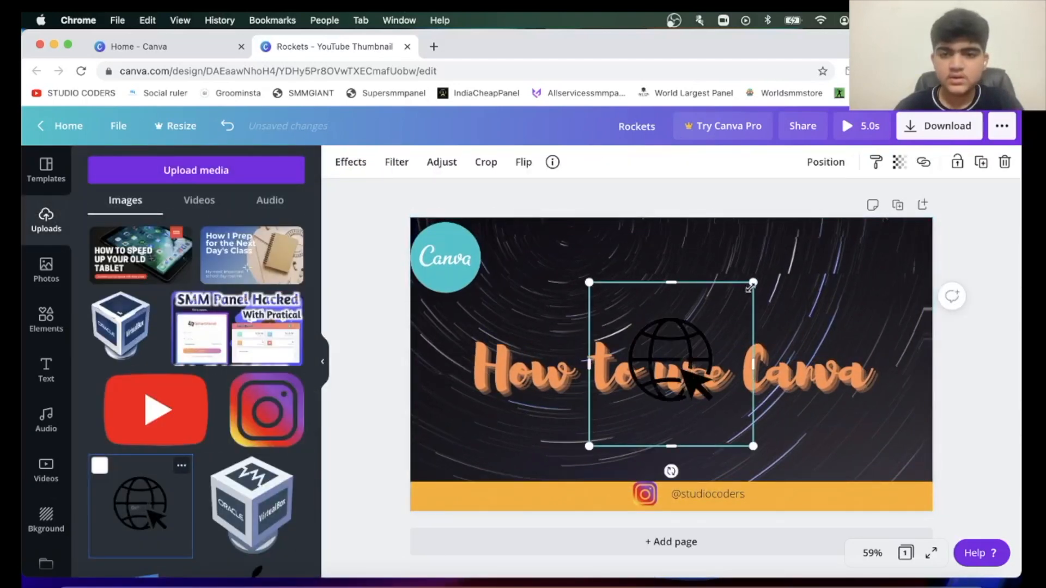
{"action": "left_click_drag", "start_coordinate": [754, 282], "coordinate": [23, 354]}
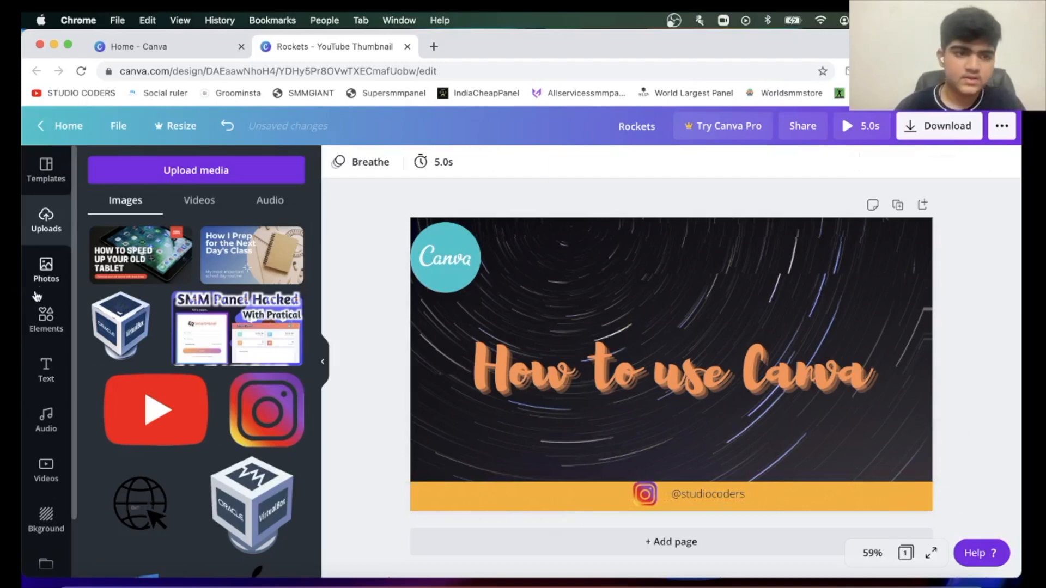
Apply the free blue template showing children playing with toy blocks to the page and delete its blue background panel.
{"action": "left_click", "coordinate": [39, 272]}
{"action": "left_click", "coordinate": [45, 170]}
{"action": "scroll", "coordinate": [239, 318], "scroll_direction": "down", "scroll_amount": 10}
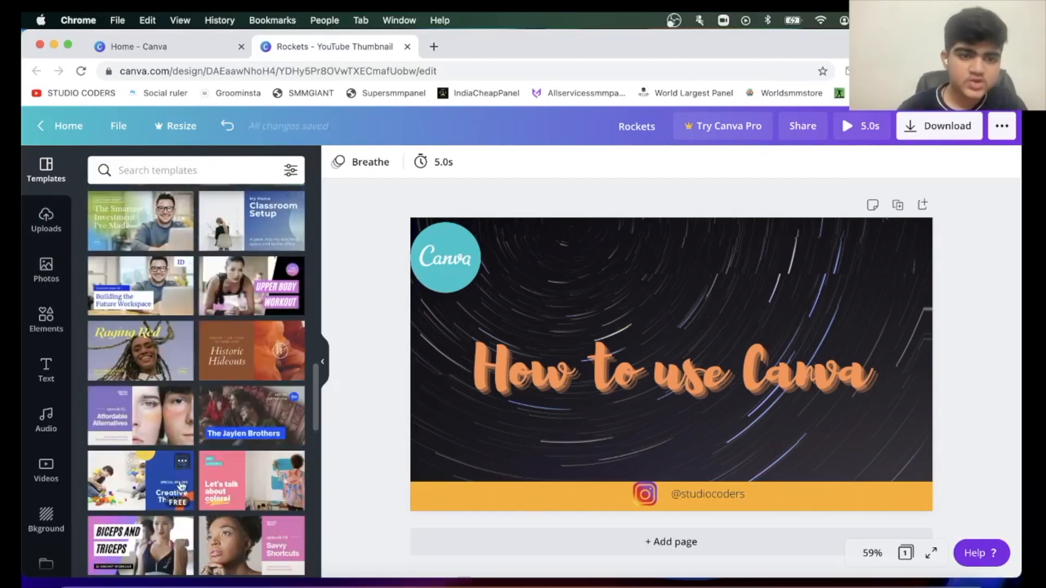
{"action": "scroll", "coordinate": [124, 563], "scroll_direction": "down", "scroll_amount": 5}
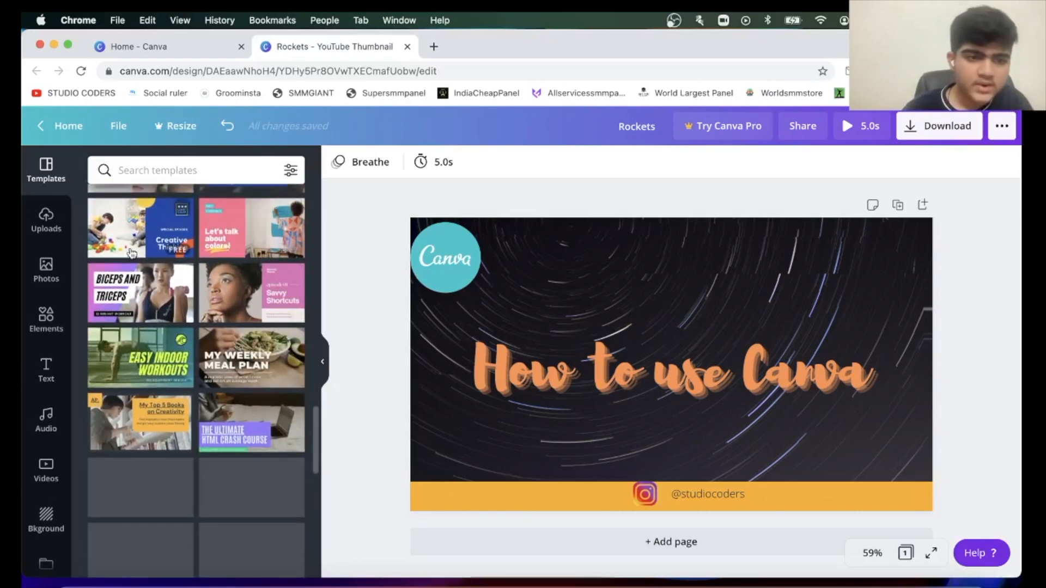
{"action": "left_click", "coordinate": [143, 227]}
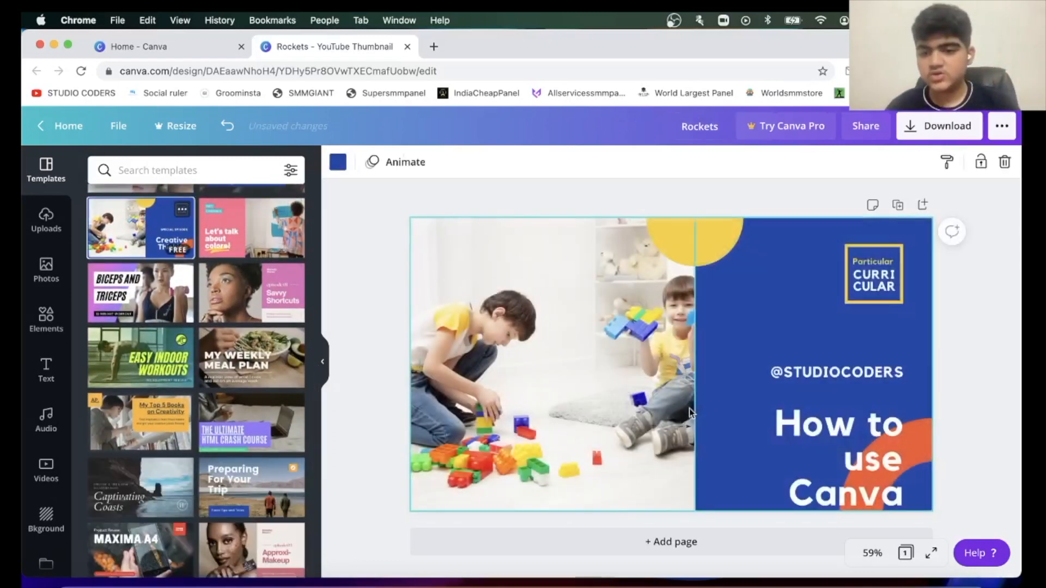
{"action": "key", "text": "BackSpace"}
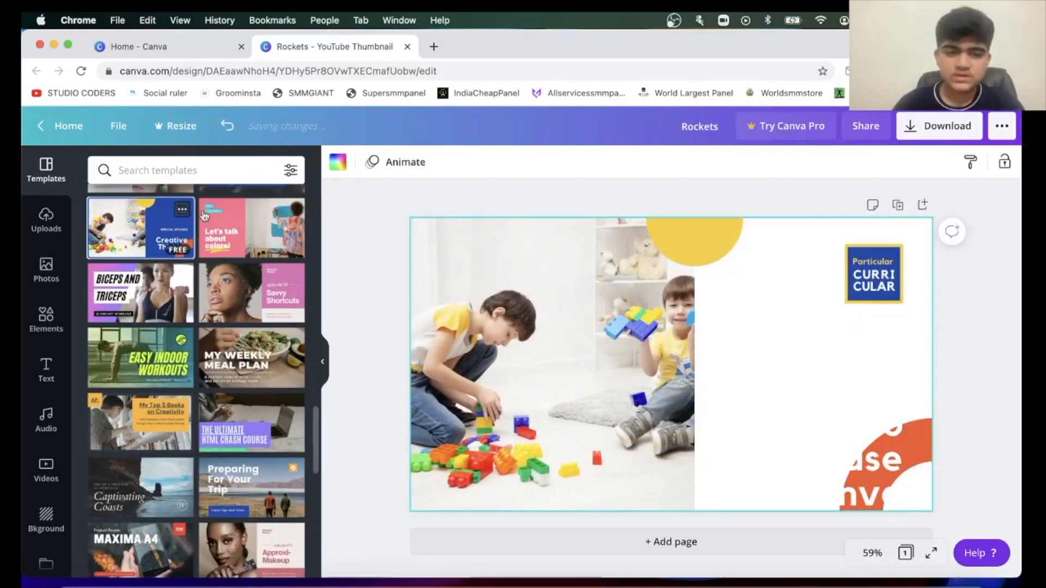
Try the My Weekly Meal Plan template, and apply the free My Top 5 Books on Creativity template to the page.
{"action": "left_click", "coordinate": [248, 360]}
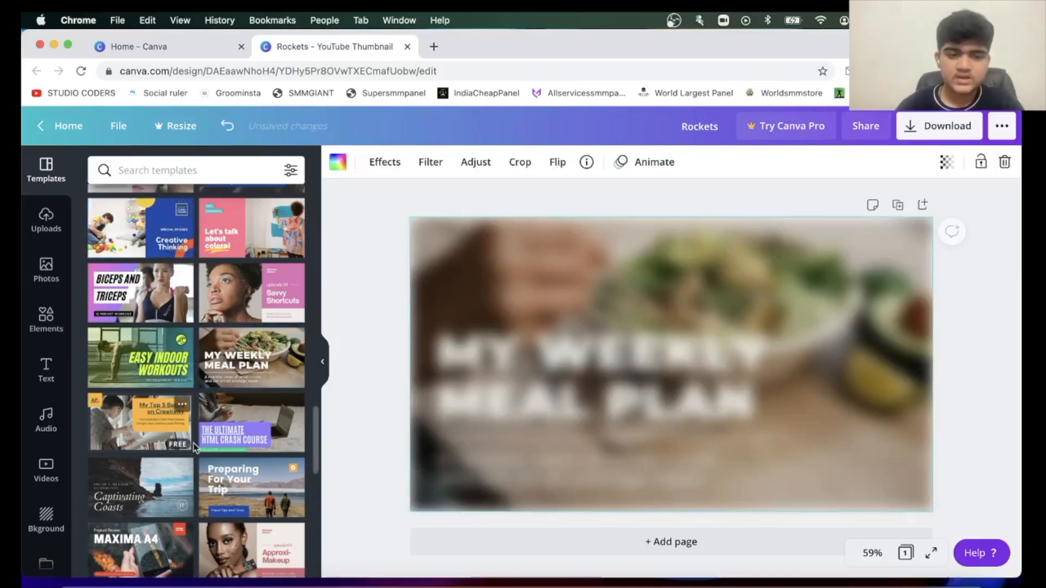
{"action": "left_click", "coordinate": [158, 431]}
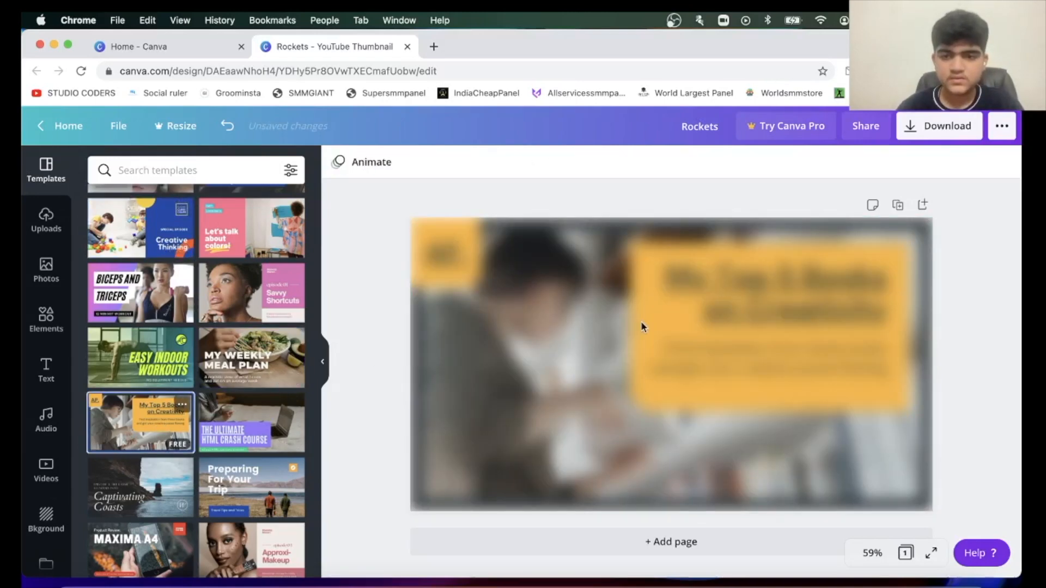
Download the thumbnail as a PNG and view the downloaded image, closing it and the Canva Pro offer to return to the design.
{"action": "left_click", "coordinate": [945, 126]}
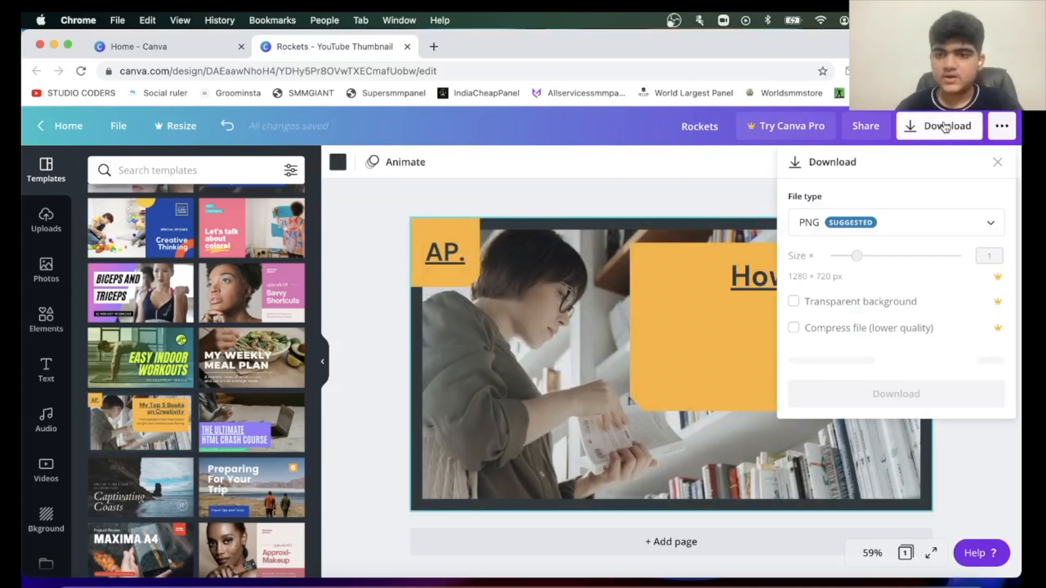
{"action": "left_click", "coordinate": [901, 364]}
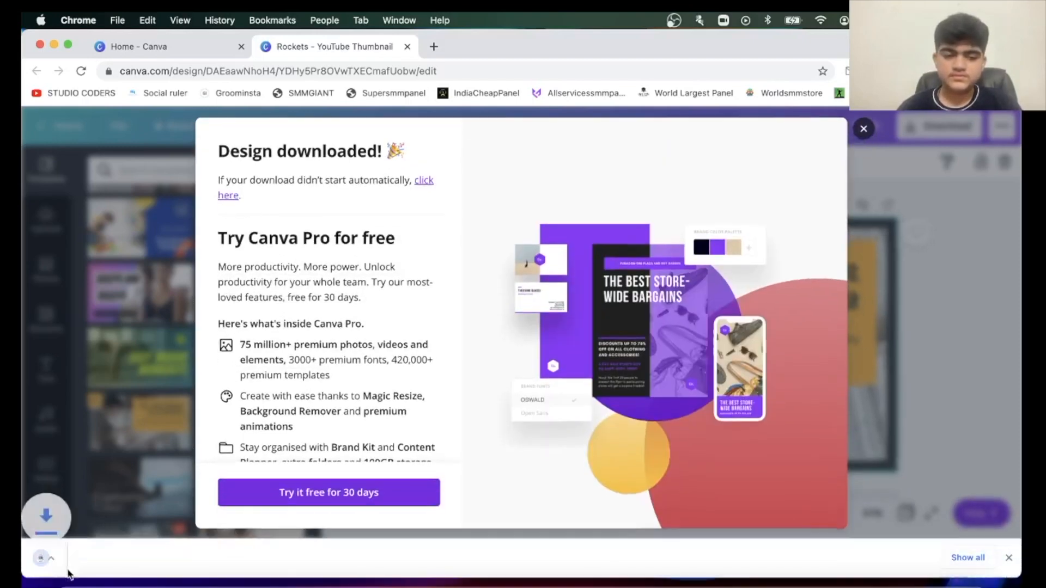
{"action": "left_click", "coordinate": [86, 557]}
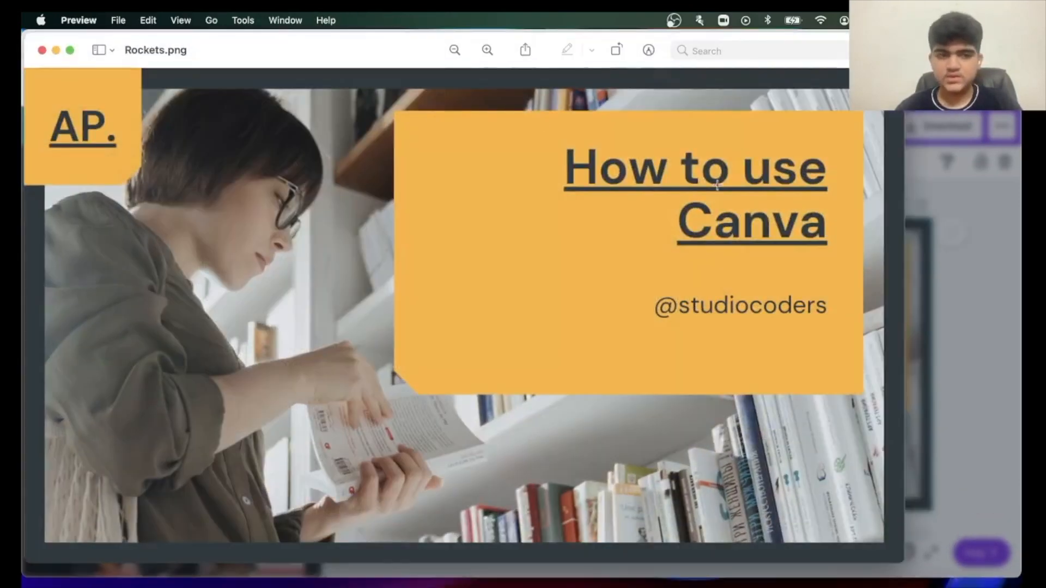
{"action": "left_click", "coordinate": [42, 51]}
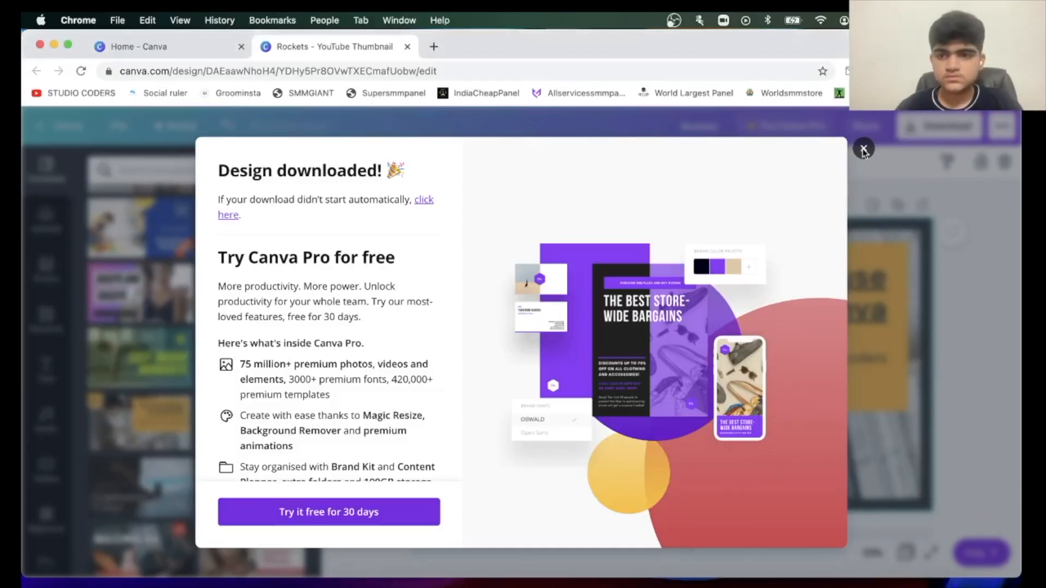
{"action": "left_click", "coordinate": [860, 147]}
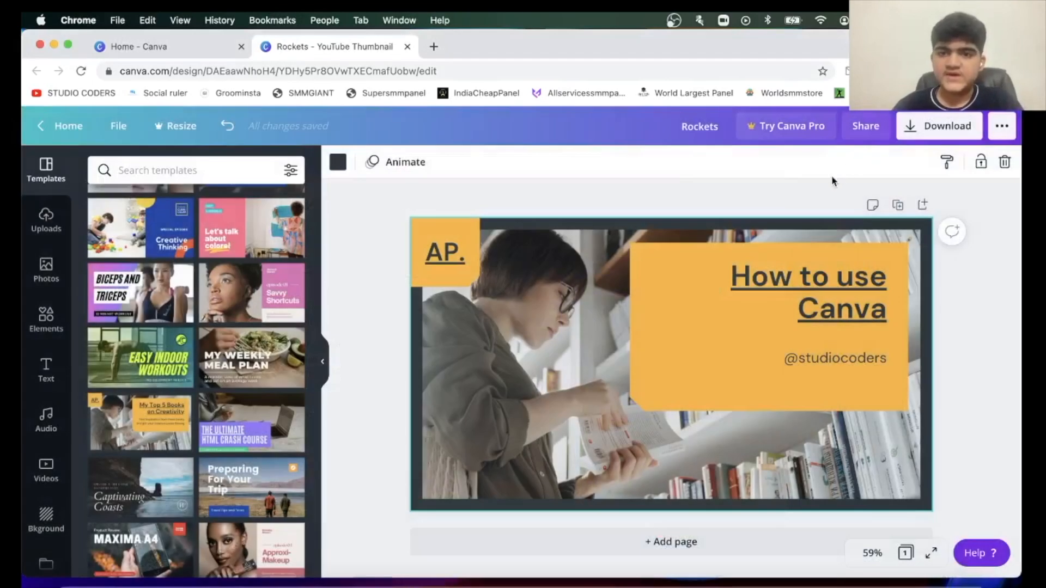